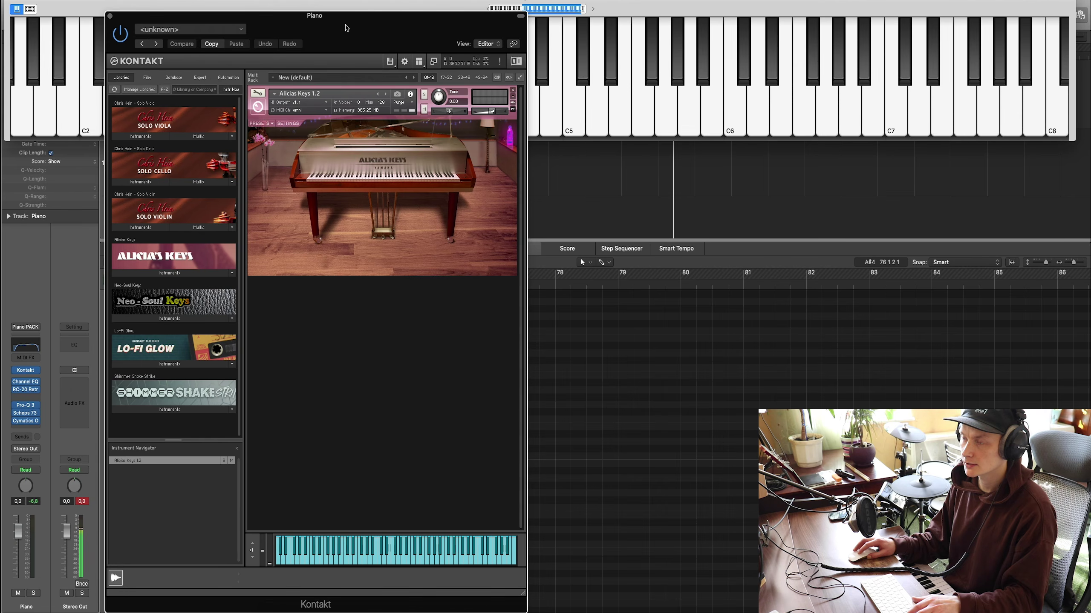
Step: Review the Piano track's plug-in chain: the Kontakt instrument, Pro-Q 3, Scheps 73 and Cymatics Origin
{"action": "mouse_move", "coordinate": [347, 29]}
{"action": "left_mouse_down"}
{"action": "mouse_move", "coordinate": [373, 26]}
{"action": "mouse_move", "coordinate": [362, 25]}
{"action": "left_mouse_up"}
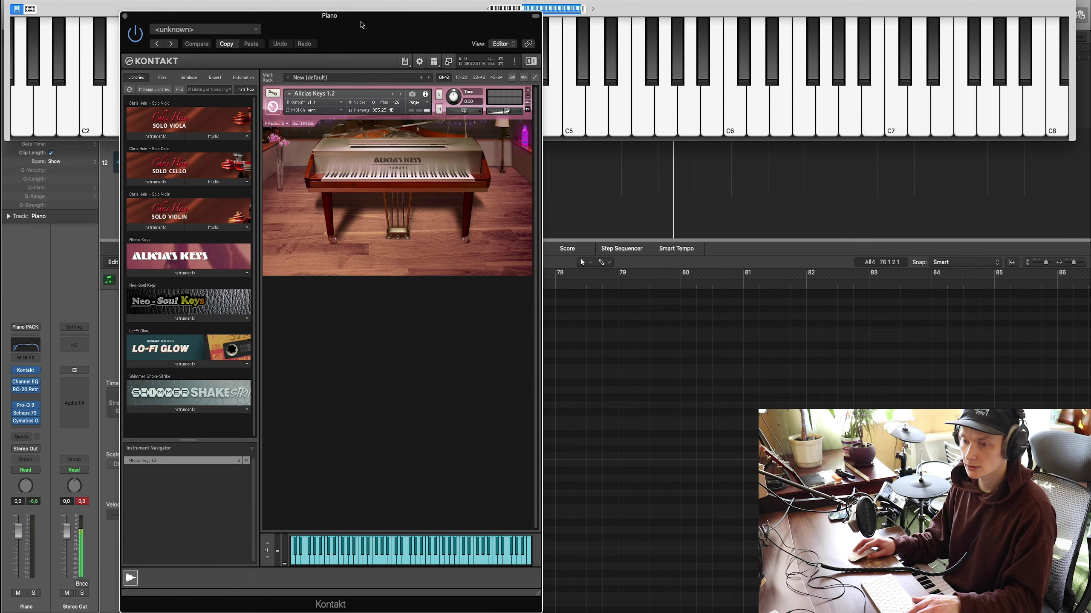
{"action": "left_click", "coordinate": [26, 407]}
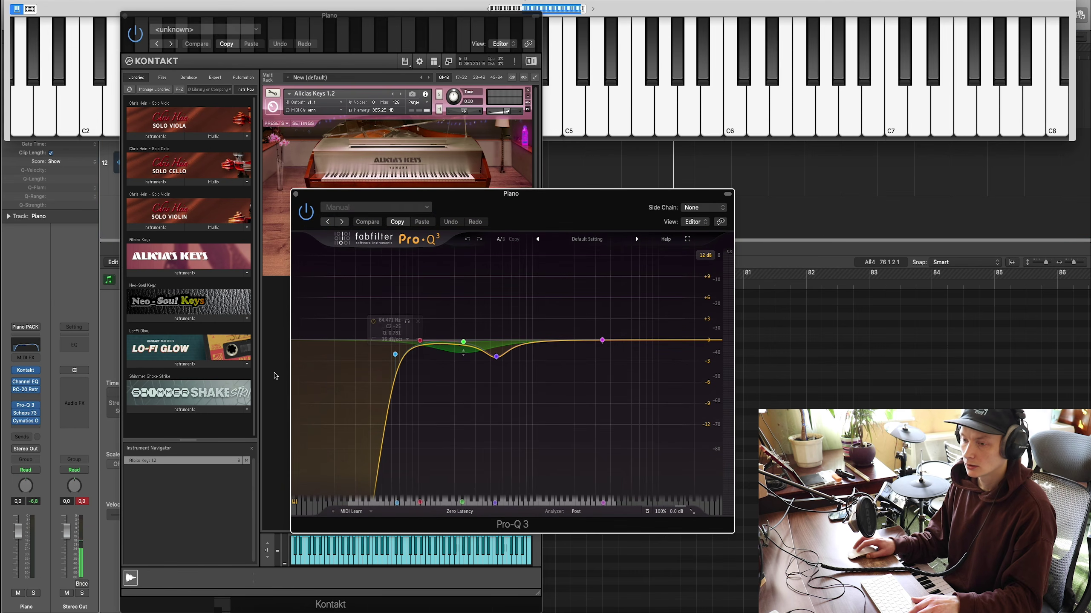
{"action": "left_click", "coordinate": [25, 413]}
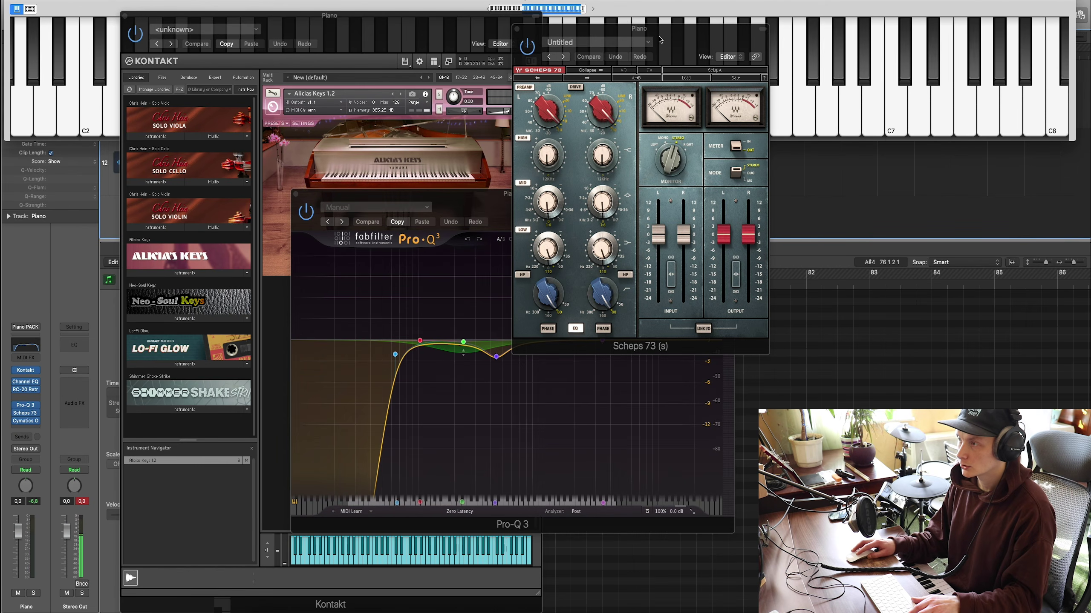
{"action": "left_click_drag", "start_coordinate": [660, 39], "coordinate": [686, 40]}
{"action": "left_click", "coordinate": [26, 423]}
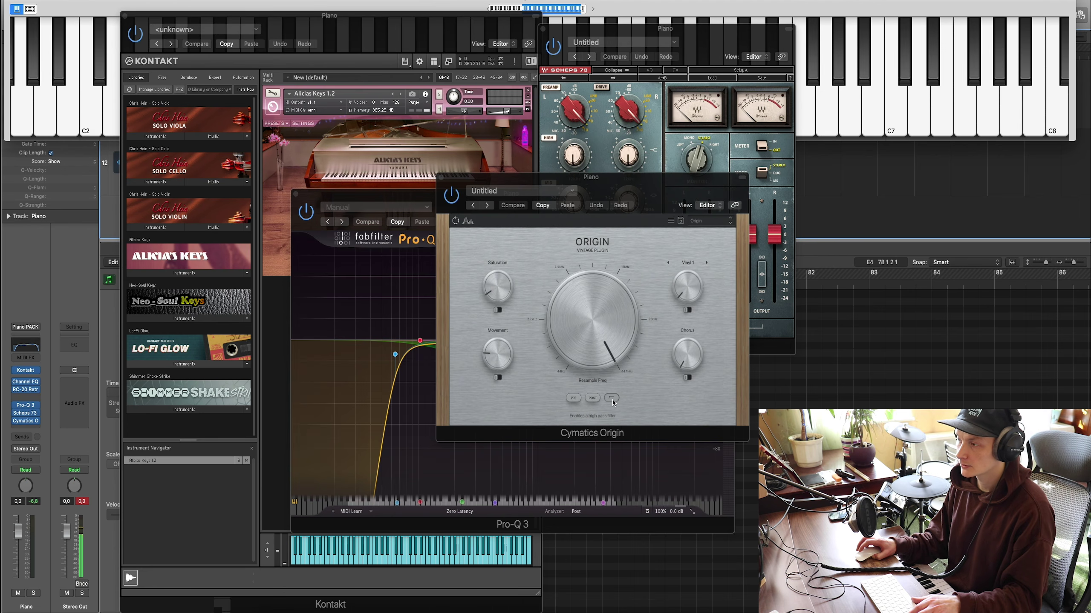
{"action": "left_click", "coordinate": [441, 177]}
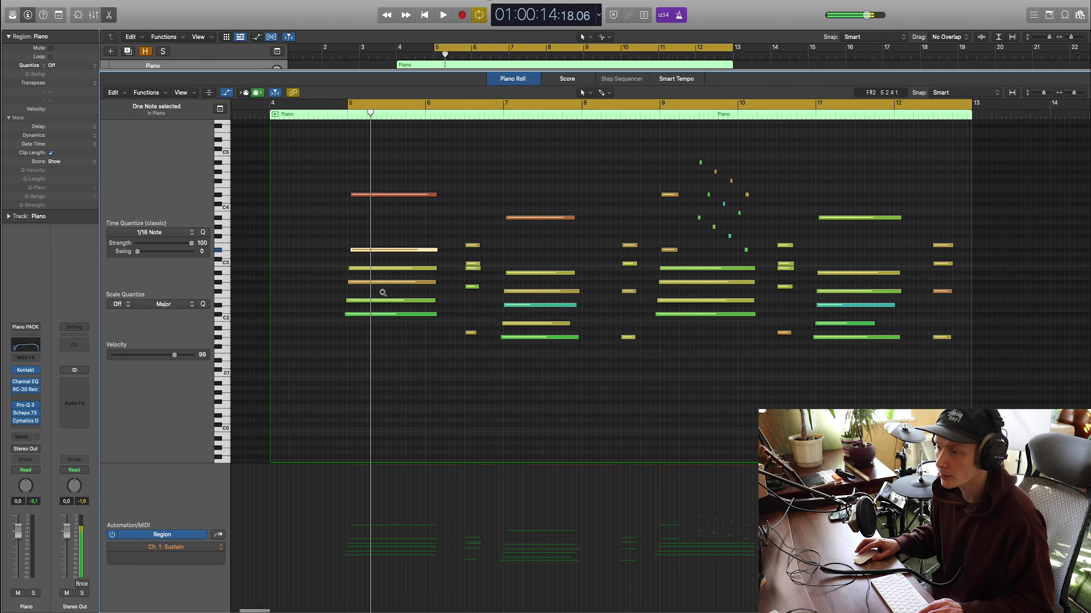
Step: Split all notes of the long bar 5 chord at beat 3 and again at bar 6
{"action": "scroll", "coordinate": [384, 288], "scroll_direction": "up", "scroll_amount": 5}
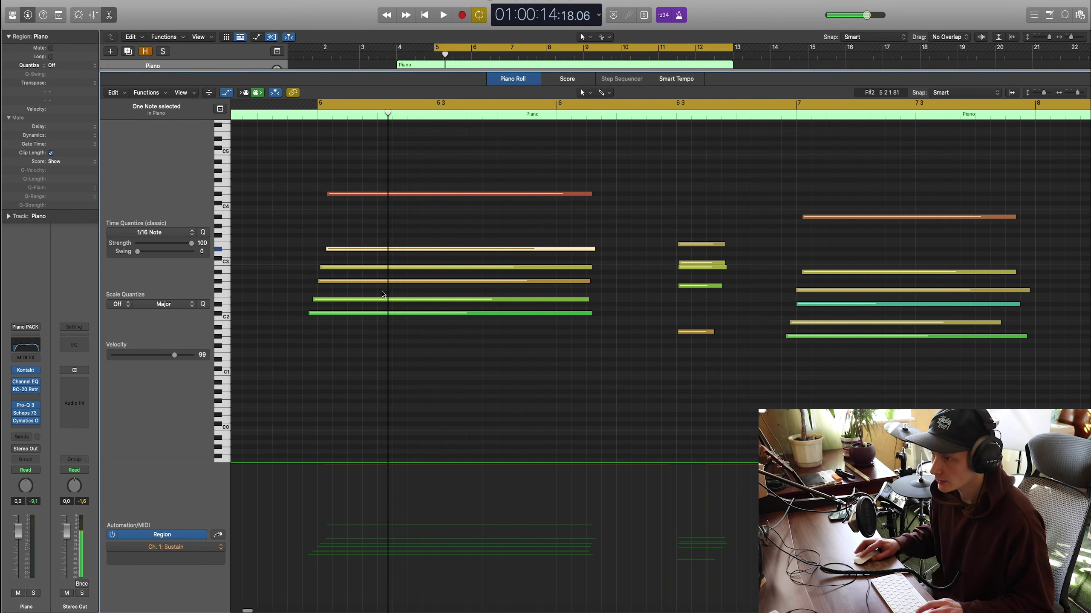
{"action": "scroll", "coordinate": [384, 294], "scroll_direction": "up", "scroll_amount": 4}
{"action": "key", "text": "space"}
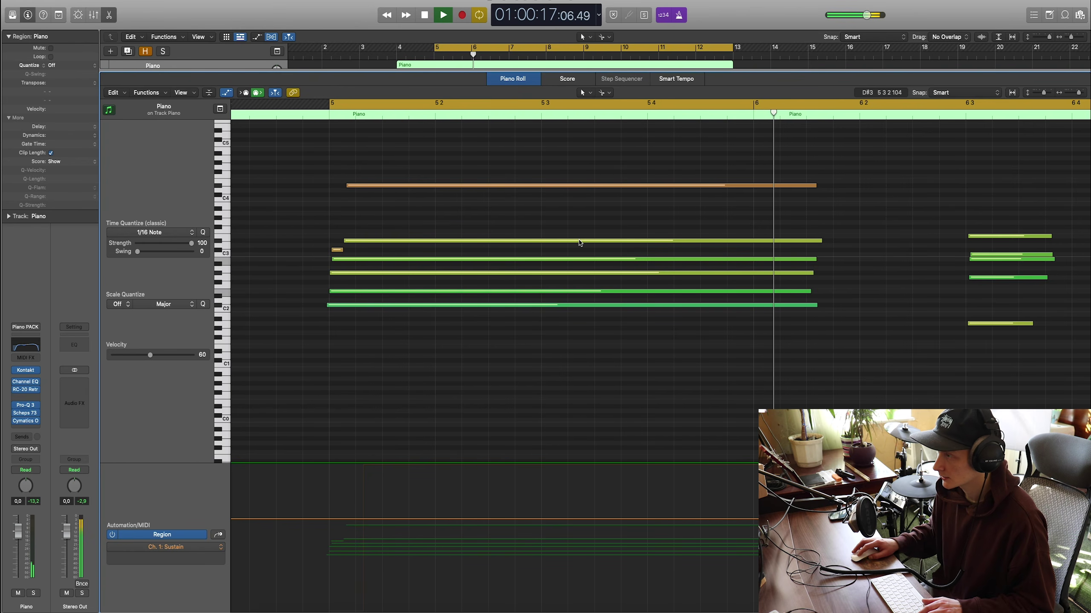
{"action": "key", "text": "space"}
{"action": "left_click_drag", "start_coordinate": [541, 154], "coordinate": [543, 218]}
{"action": "key", "text": "super+a"}
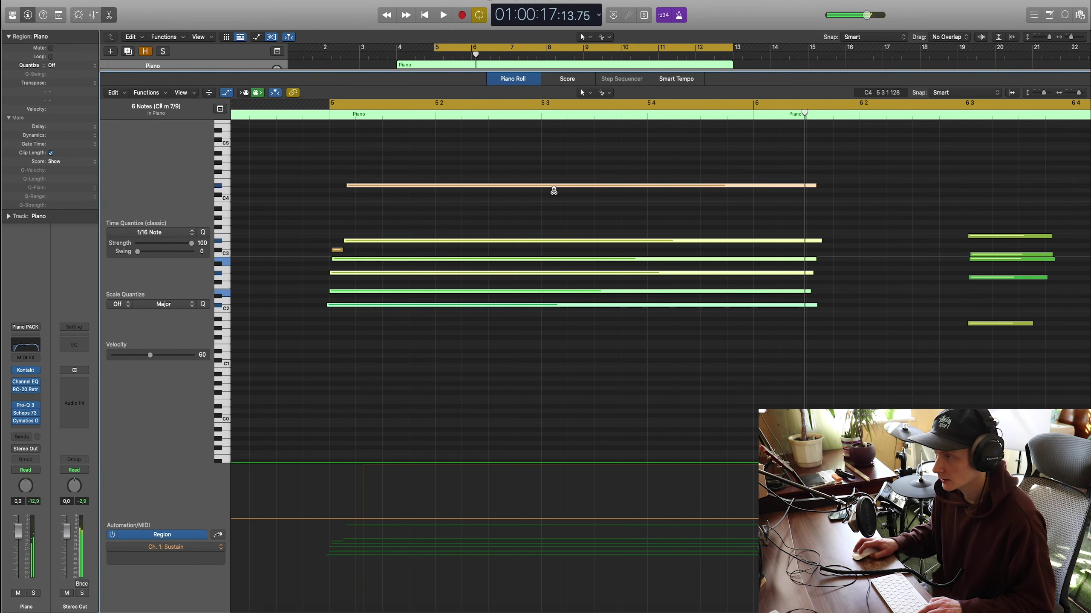
{"action": "left_click", "coordinate": [542, 185], "text": "super"}
{"action": "left_click", "coordinate": [754, 195], "text": "super"}
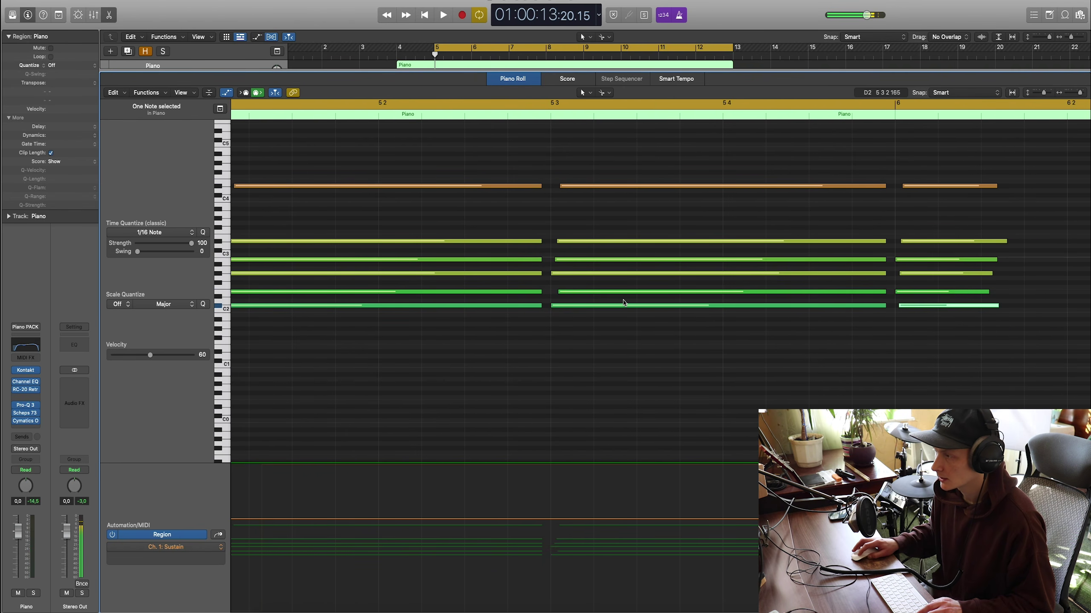
Step: In the chord at bar 5 beat 3, raise two inner notes an octave, trim the upper one's start and move the top note to F#4
{"action": "left_click_drag", "start_coordinate": [623, 300], "coordinate": [623, 273]}
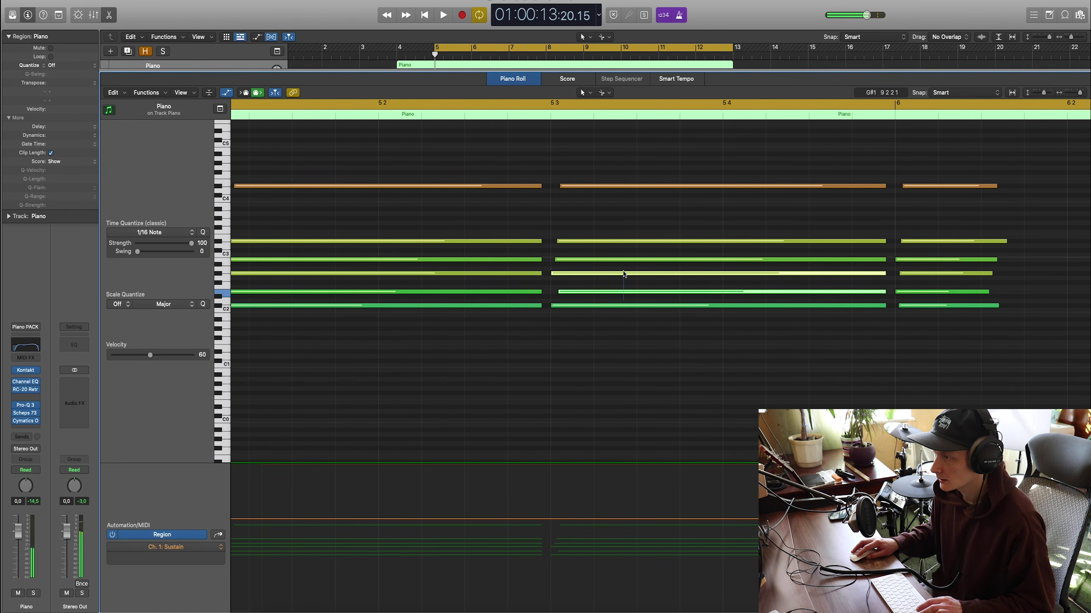
{"action": "key", "text": "alt+shift+Up"}
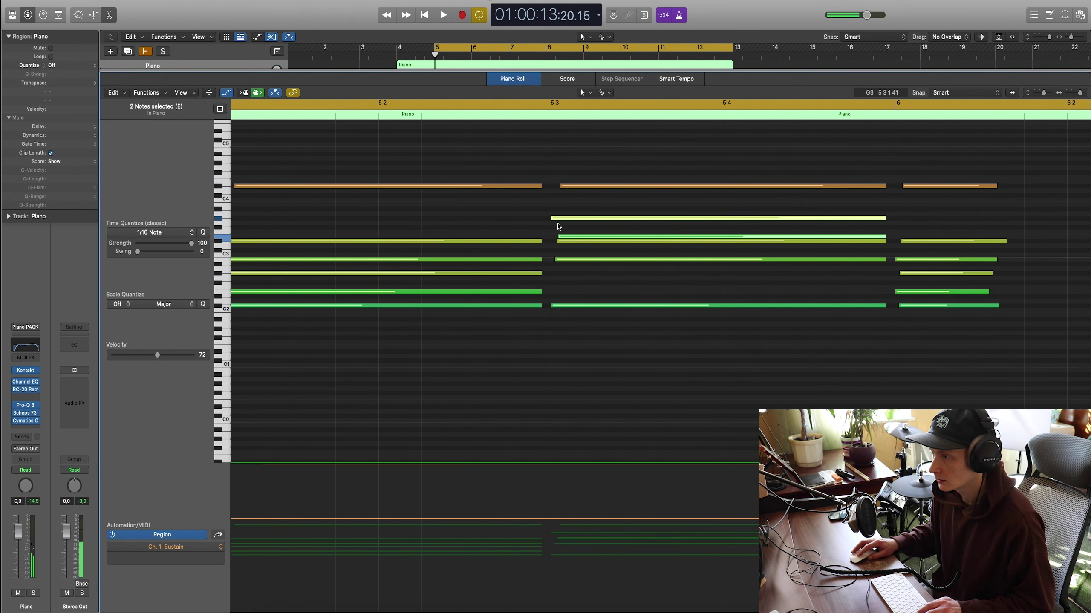
{"action": "left_click_drag", "start_coordinate": [551, 218], "coordinate": [556, 218]}
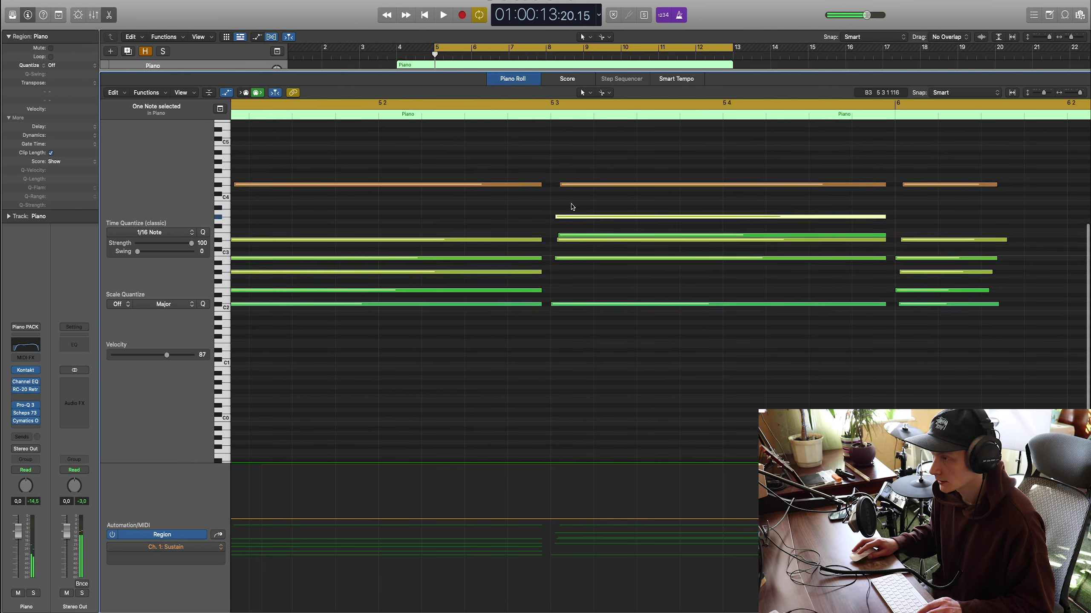
{"action": "left_click_drag", "start_coordinate": [612, 184], "coordinate": [613, 169]}
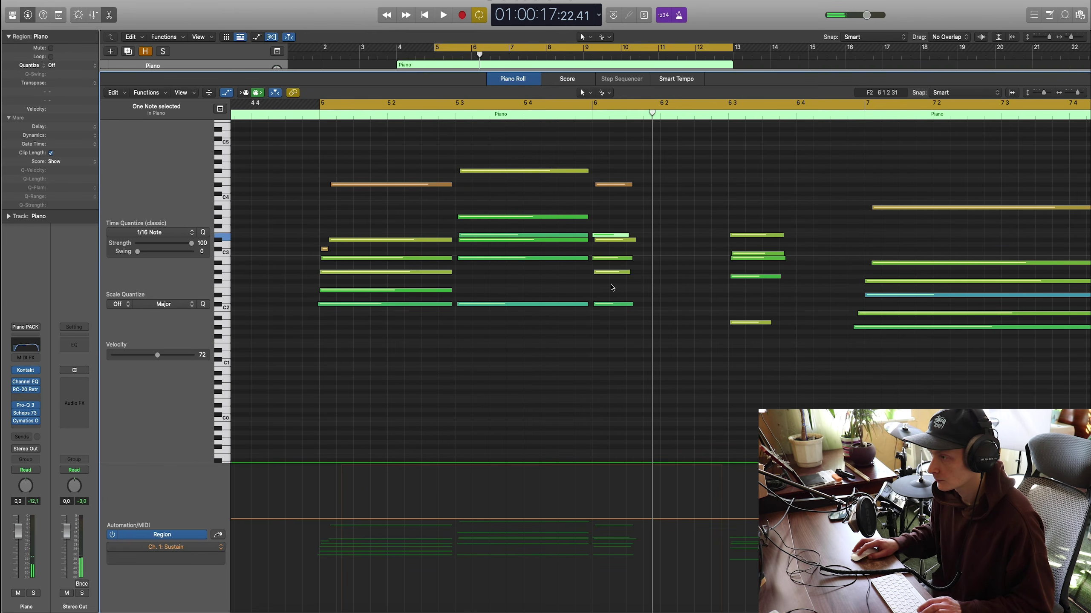
Step: Lower the velocity of the short bar 6 chord and add a C#4 grace note before its top note, which starts after it
{"action": "left_click_drag", "start_coordinate": [611, 291], "coordinate": [602, 188]}
{"action": "left_click_drag", "start_coordinate": [152, 358], "coordinate": [143, 358]}
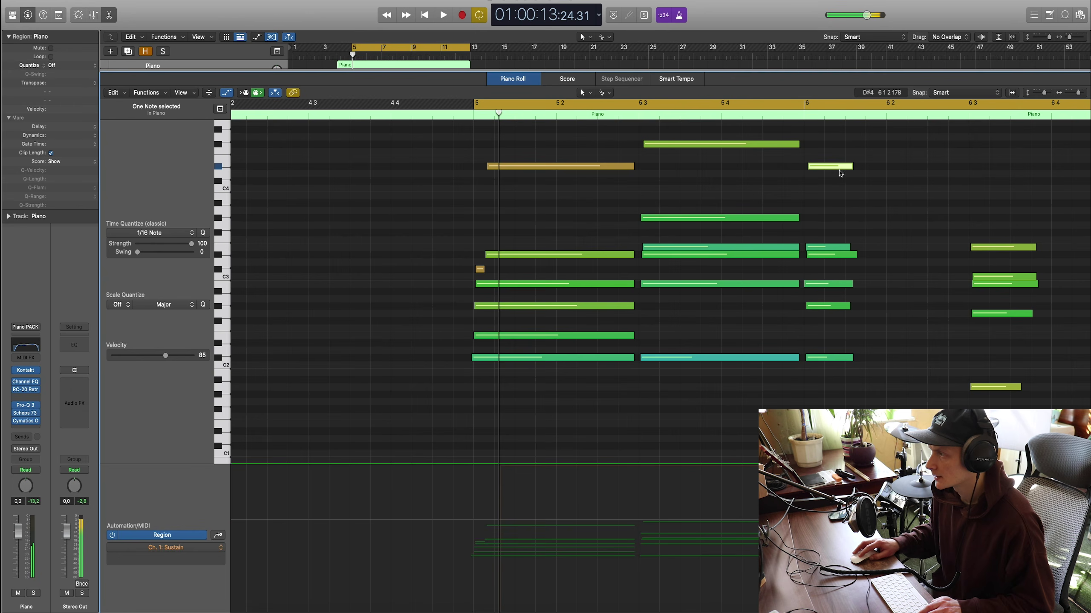
{"action": "left_click_drag", "start_coordinate": [837, 166], "coordinate": [812, 199]}
{"action": "scroll", "coordinate": [603, 173], "scroll_direction": "up", "scroll_amount": 5}
{"action": "left_click_drag", "start_coordinate": [622, 169], "coordinate": [640, 167]}
{"action": "scroll", "coordinate": [547, 492], "scroll_direction": "down", "scroll_amount": 6}
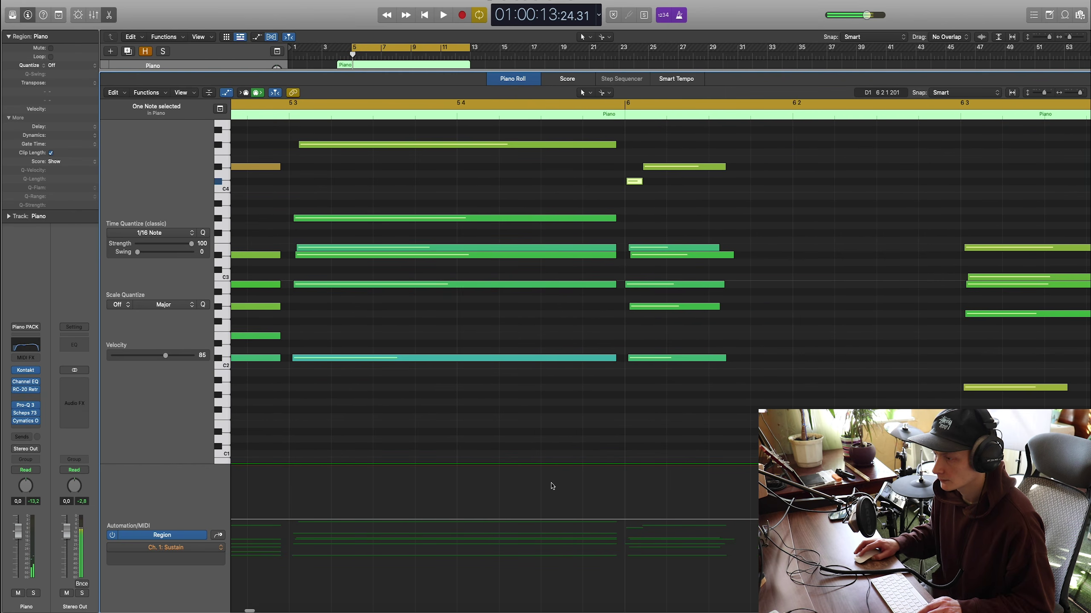
Step: Show the Ch. 15 Sustain data, release the sustain pedal just before bar 6 and play the passage back
{"action": "left_click", "coordinate": [206, 554]}
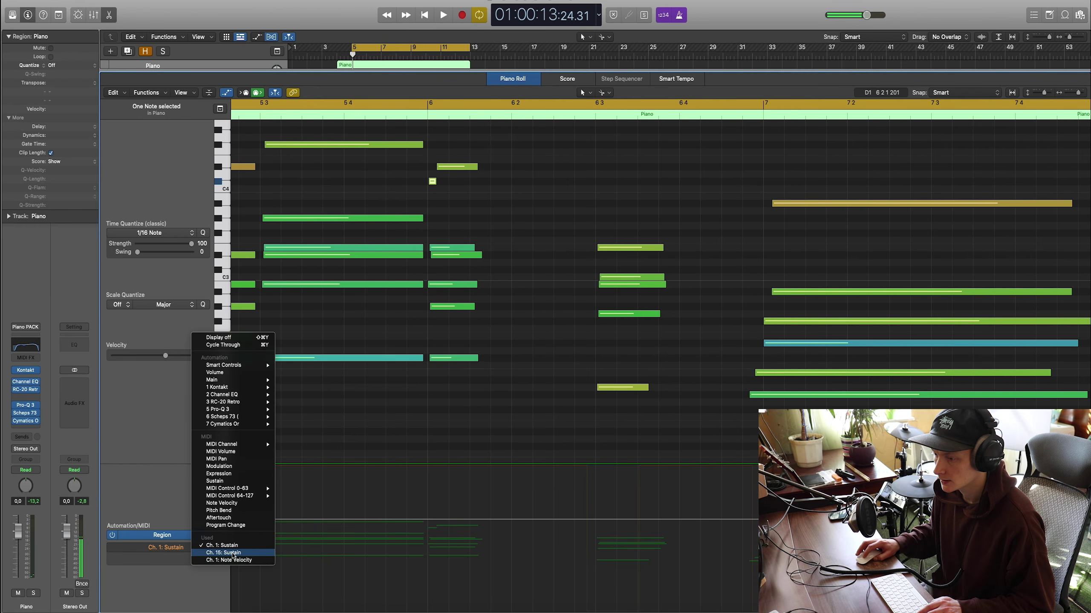
{"action": "left_click", "coordinate": [233, 555]}
{"action": "scroll", "coordinate": [495, 232], "scroll_direction": "up", "scroll_amount": 4}
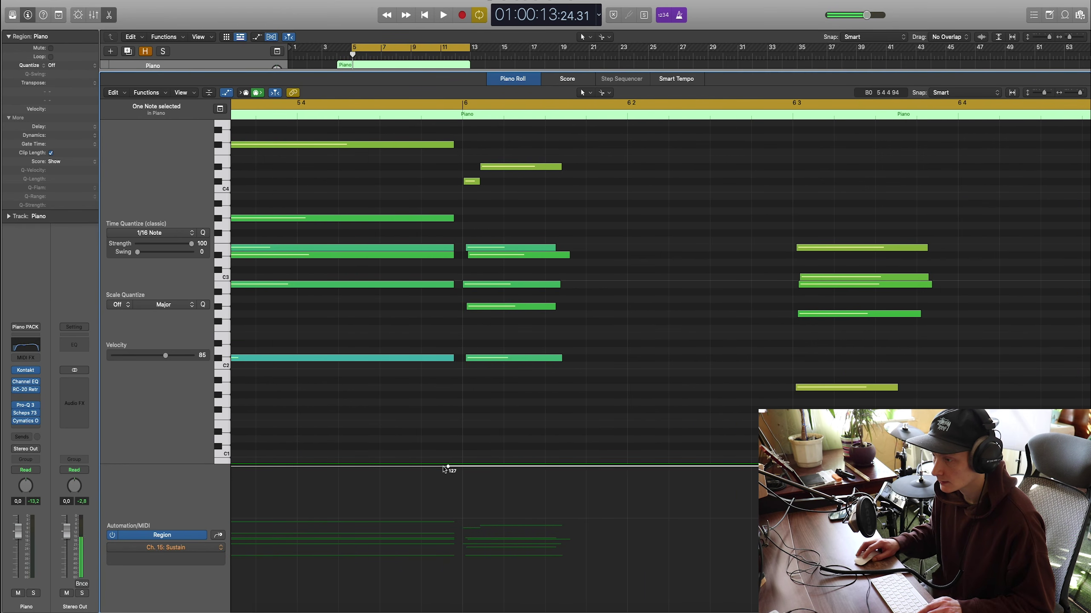
{"action": "left_click_drag", "start_coordinate": [467, 470], "coordinate": [466, 589]}
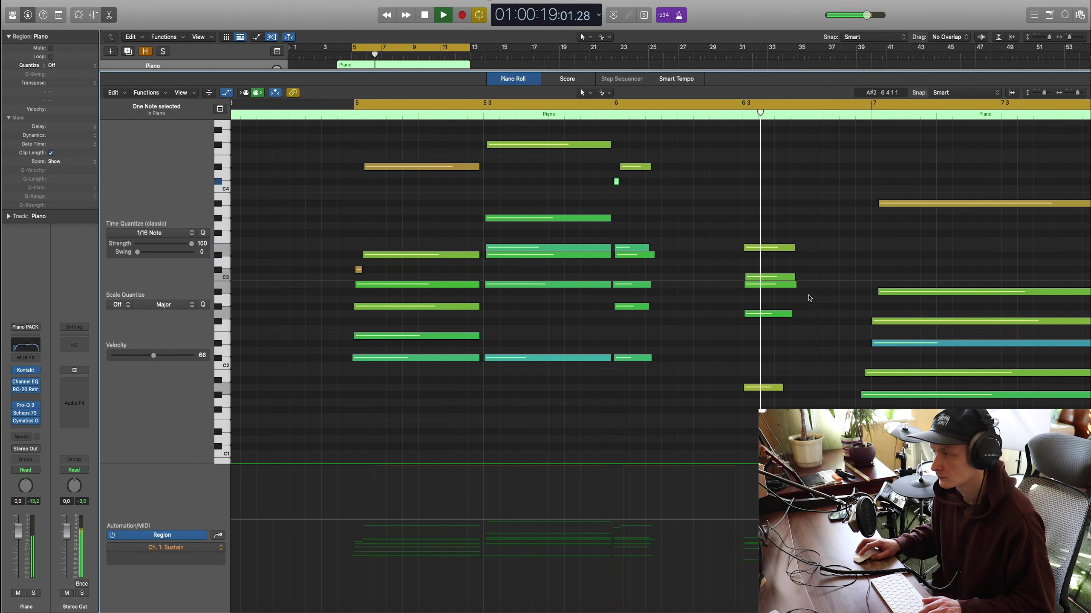
{"action": "scroll", "coordinate": [808, 298], "scroll_direction": "down", "scroll_amount": 5}
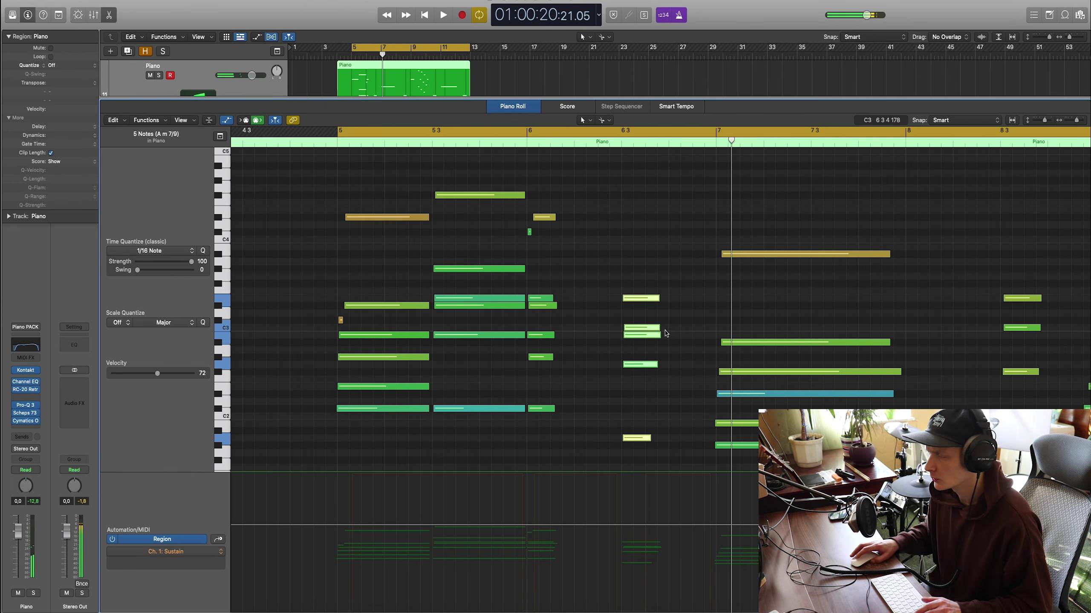
Step: Copy the short melody note after bar 6 to B3 as a pickup just before bar 7 and listen to it
{"action": "left_click", "coordinate": [635, 256]}
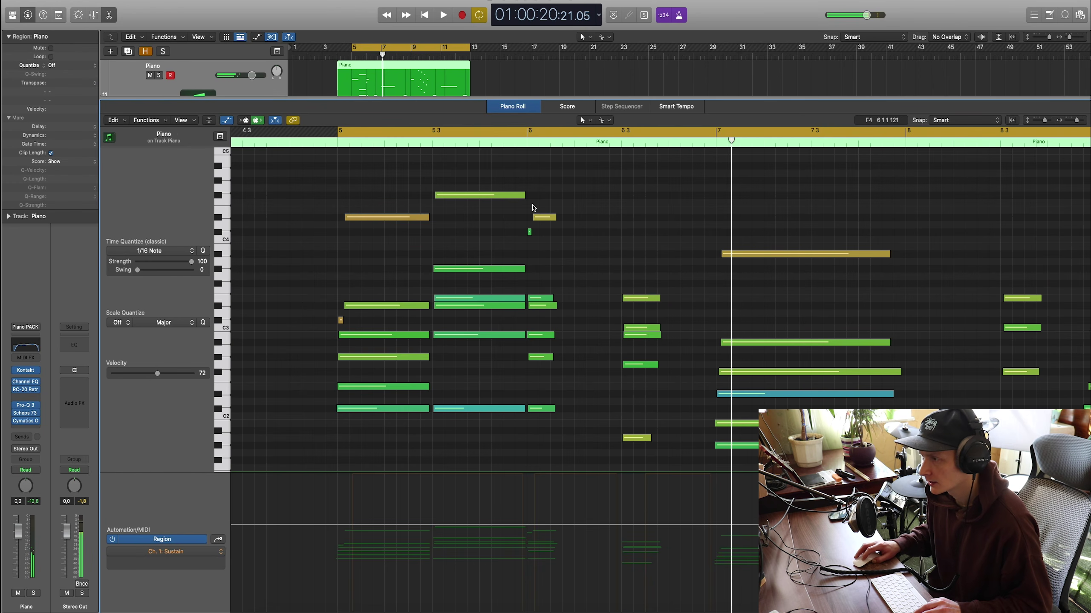
{"action": "left_click_drag", "start_coordinate": [544, 220], "coordinate": [718, 250]}
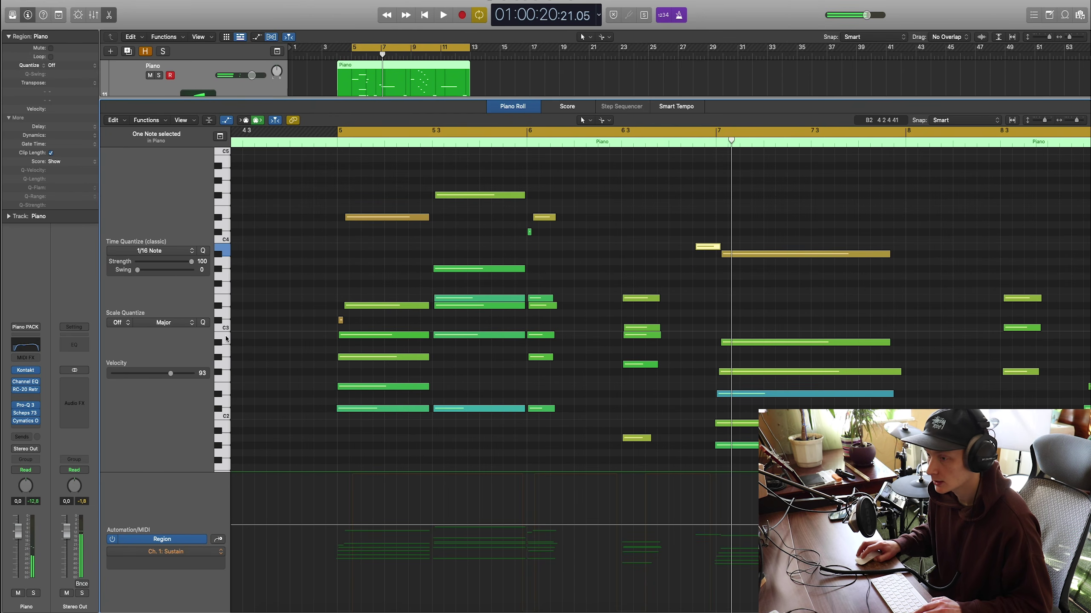
{"action": "left_click", "coordinate": [519, 142]}
{"action": "key", "text": "space"}
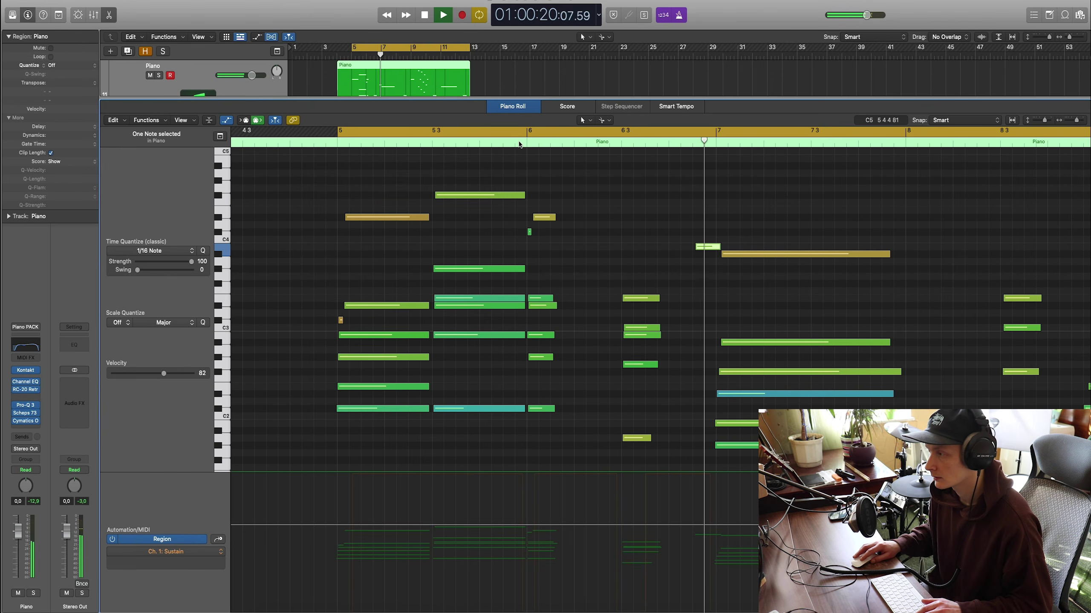
{"action": "key", "text": "space"}
Step: Add a short G#3 grace note at bar 7 between the pickup and the long melody note, and show the Ch. 15 Sustain data
{"action": "key", "text": "super+Right"}
{"action": "key", "text": "super+Right"}
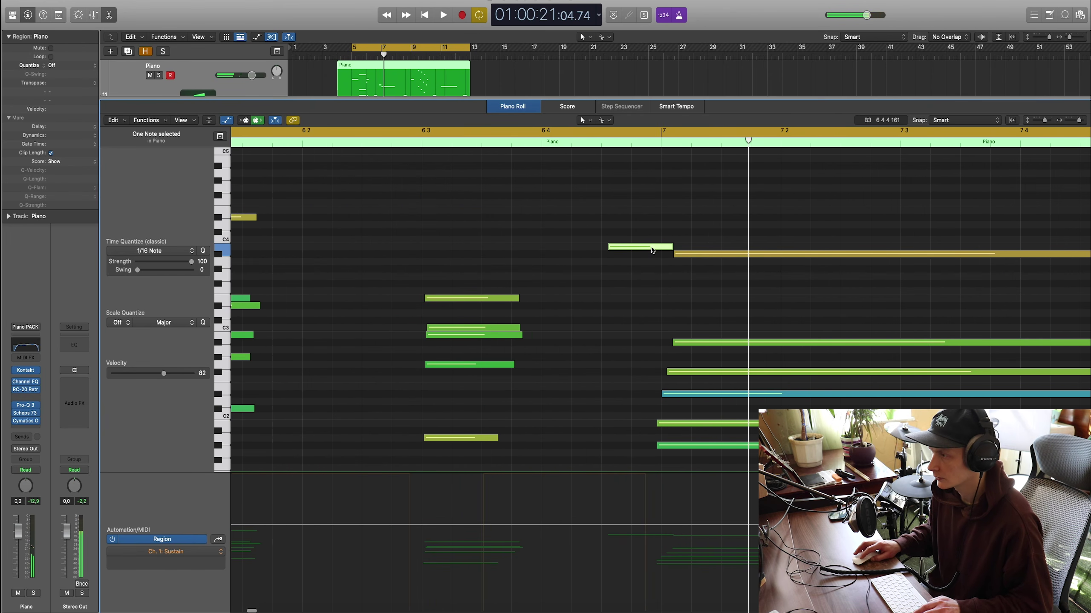
{"action": "left_click_drag", "start_coordinate": [652, 250], "coordinate": [678, 269]}
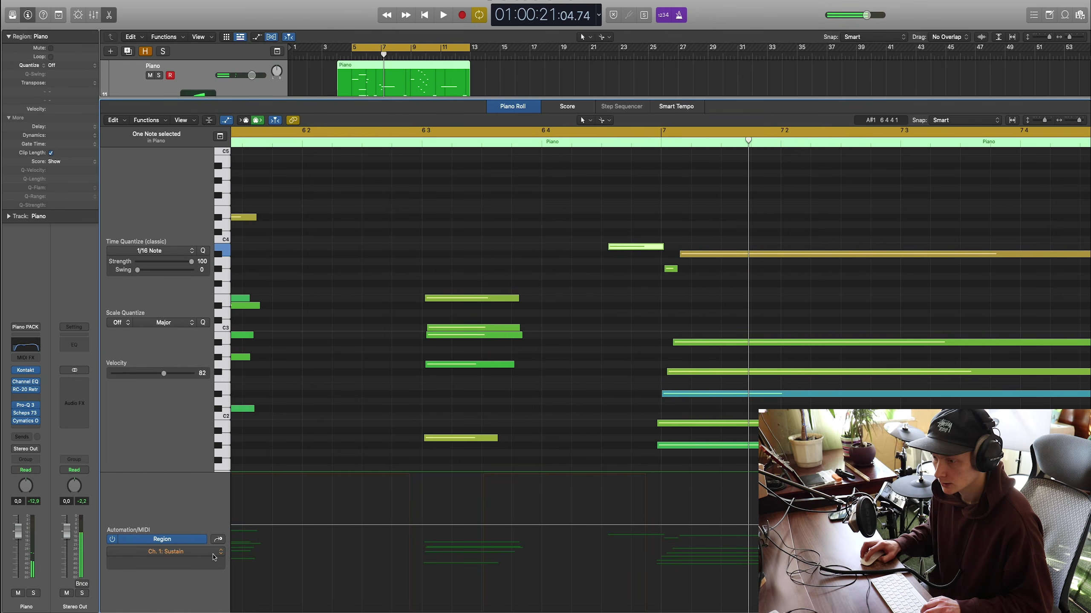
{"action": "left_click", "coordinate": [214, 557]}
{"action": "left_click", "coordinate": [232, 562]}
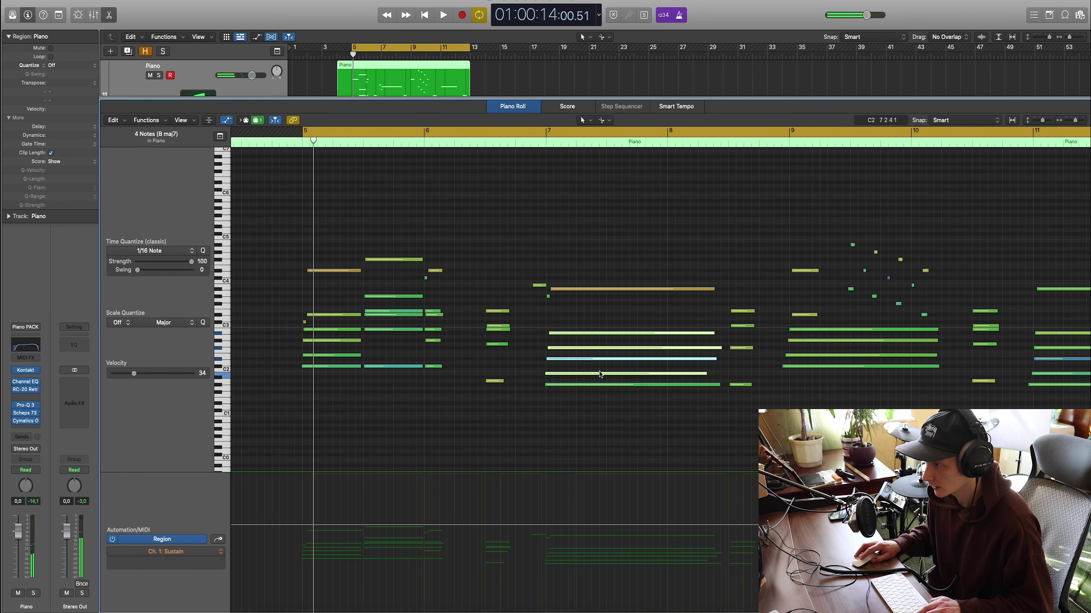
Step: Copy the inner notes of the bar 7 chord upward twice as a staggered ascending run and play it back
{"action": "left_click_drag", "start_coordinate": [616, 355], "coordinate": [728, 279]}
{"action": "key", "text": "super+Right"}
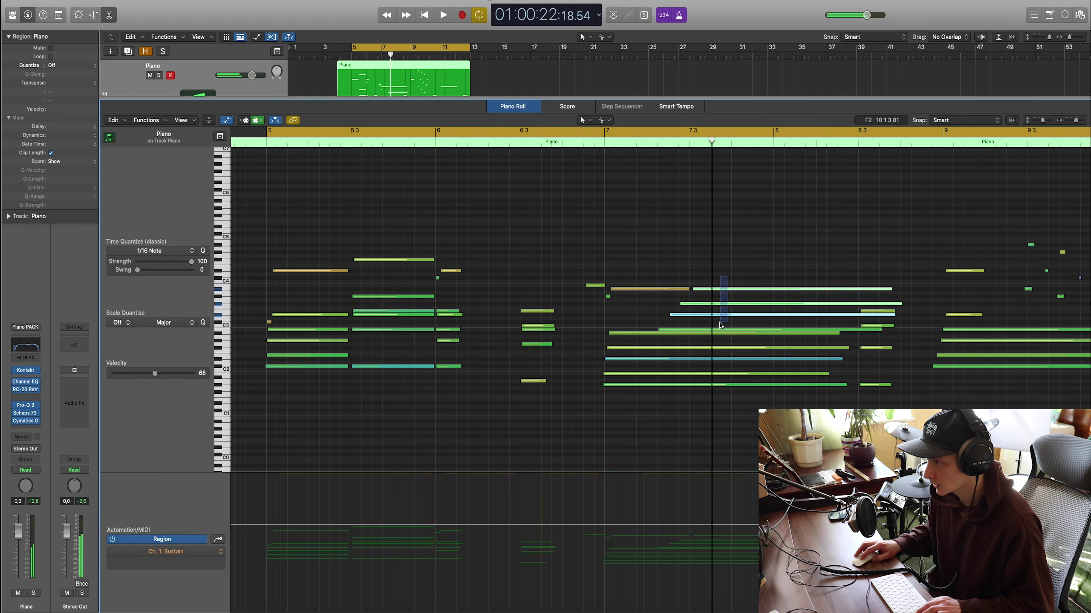
{"action": "left_click_drag", "start_coordinate": [708, 333], "coordinate": [753, 287]}
{"action": "double_click", "coordinate": [583, 143]}
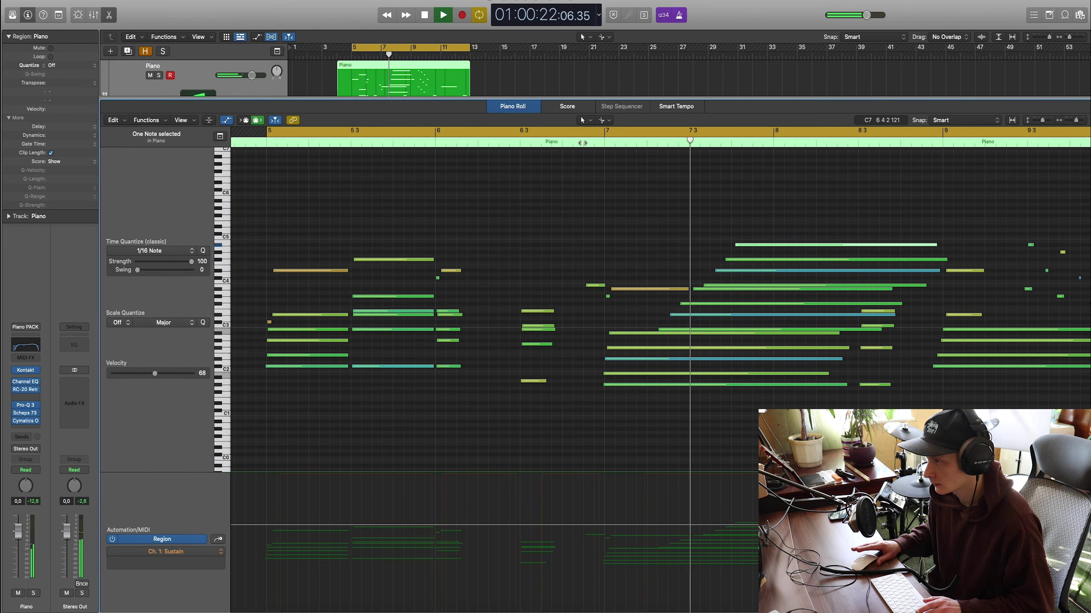
Step: Stop playback and delete the highest note of the ascending run in bar 7
{"action": "key", "text": "space"}
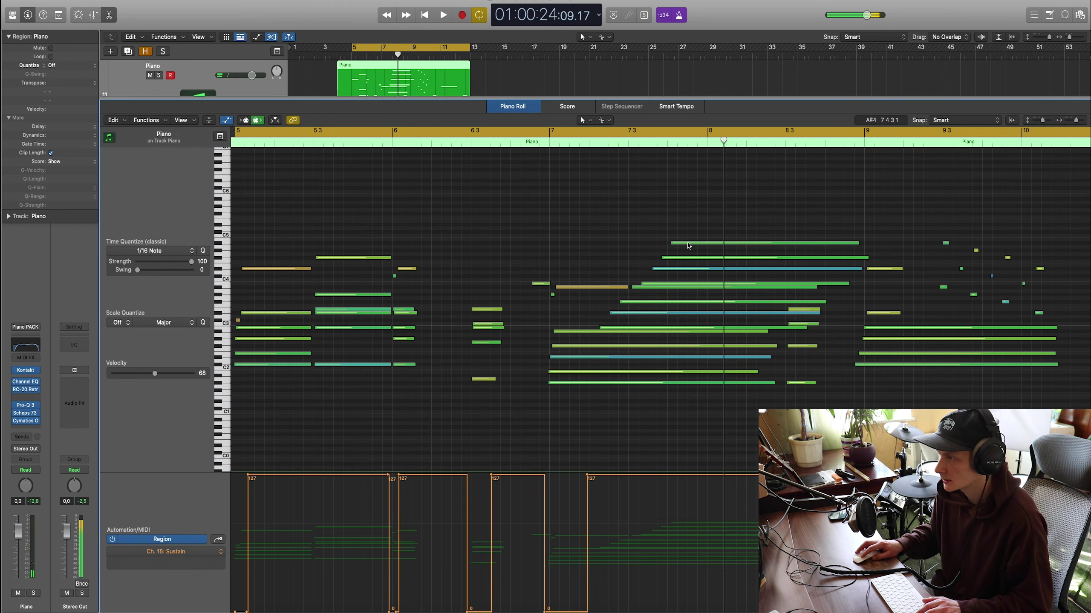
{"action": "left_click", "coordinate": [689, 246]}
{"action": "key", "text": "Delete"}
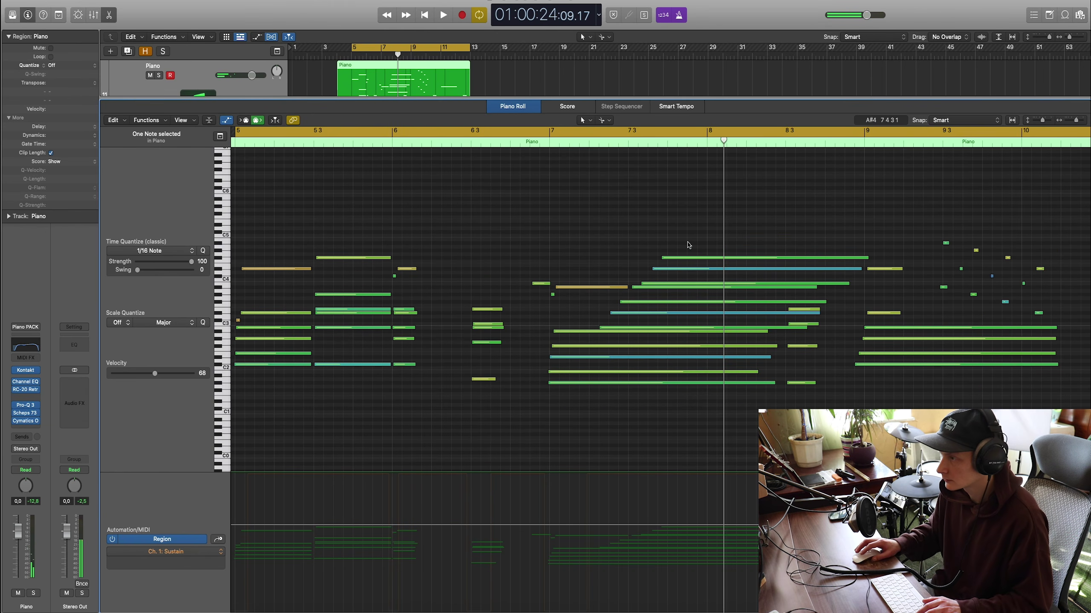
Step: Copy the five low bar 7 chord notes above the run near beat 4 as short, staggered notes and play them back
{"action": "left_click_drag", "start_coordinate": [577, 394], "coordinate": [570, 328]}
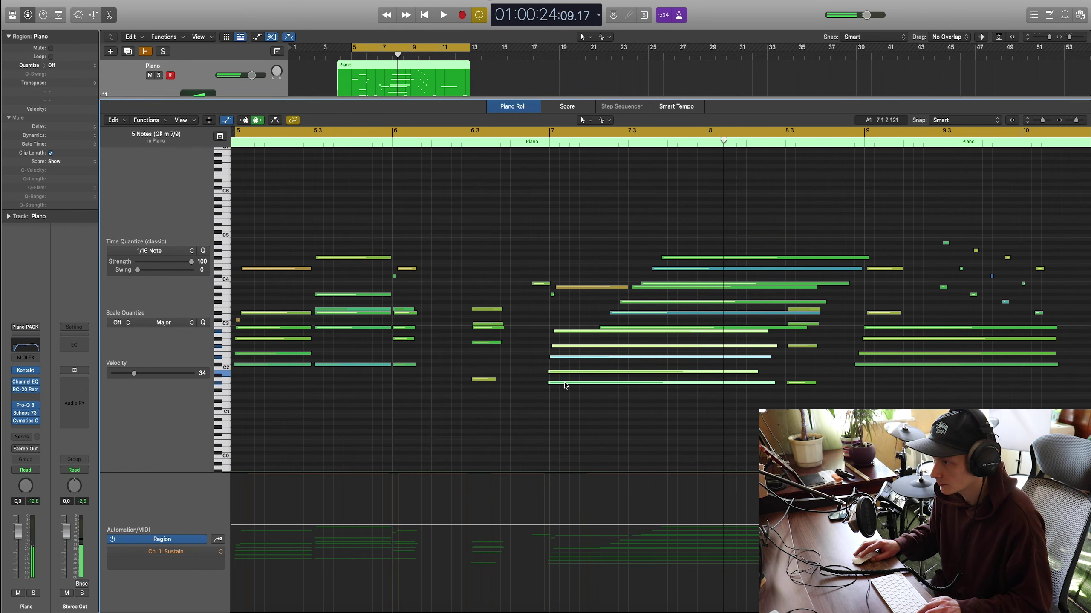
{"action": "left_click_drag", "start_coordinate": [565, 385], "coordinate": [685, 250]}
{"action": "key", "text": "super+Right"}
{"action": "key", "text": "super+Right"}
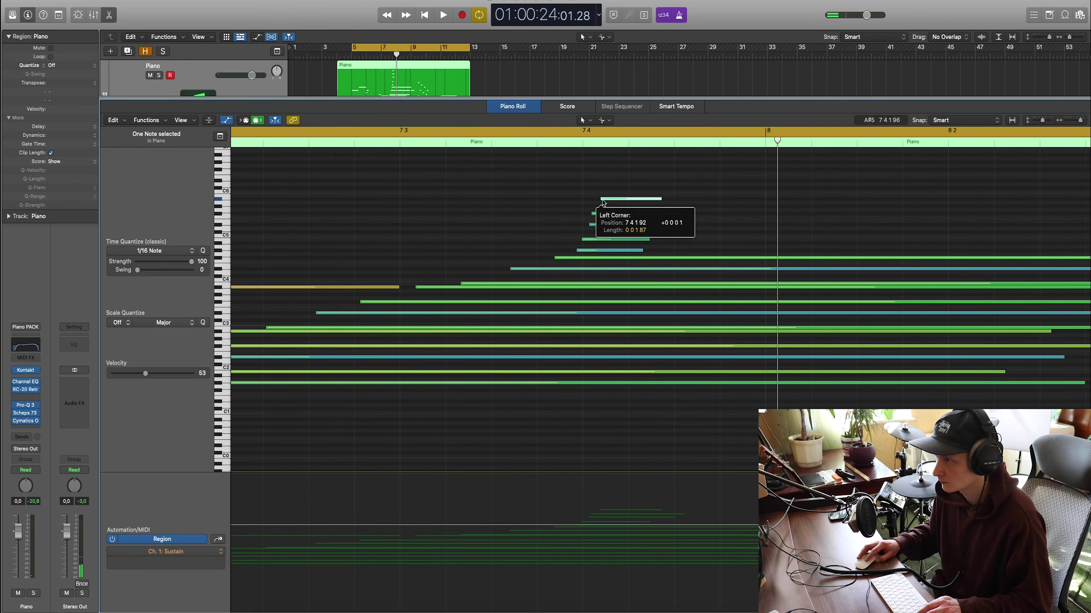
{"action": "left_click_drag", "start_coordinate": [594, 213], "coordinate": [586, 246]}
{"action": "key", "text": "super+Left"}
{"action": "left_click", "coordinate": [416, 142]}
{"action": "key", "text": "space"}
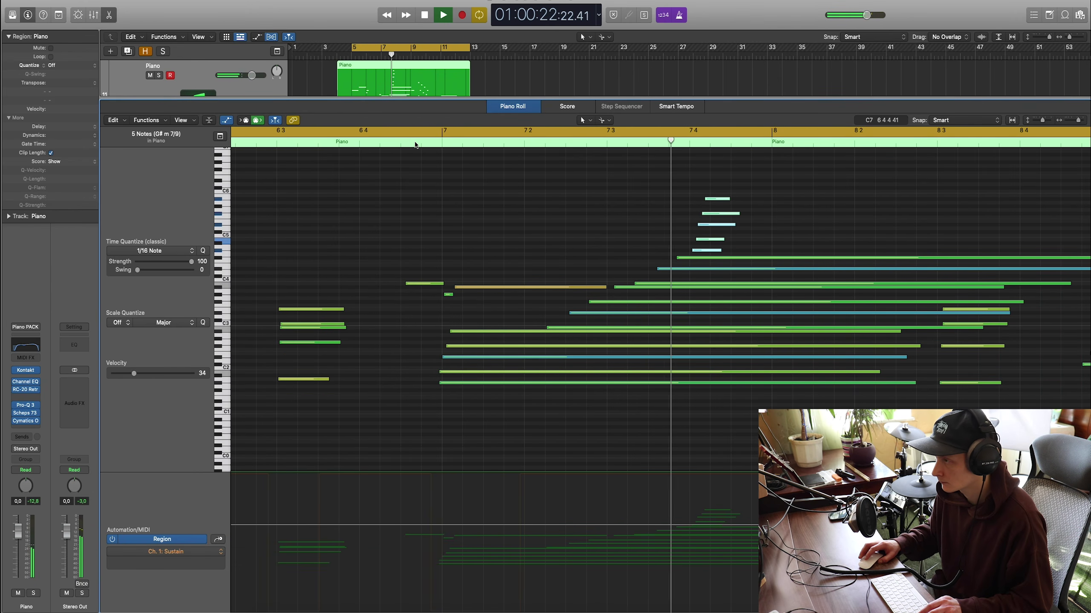
Step: Copy the lower four short high notes to bar 8 and listen to the result
{"action": "left_click", "coordinate": [760, 220]}
{"action": "key", "text": "space"}
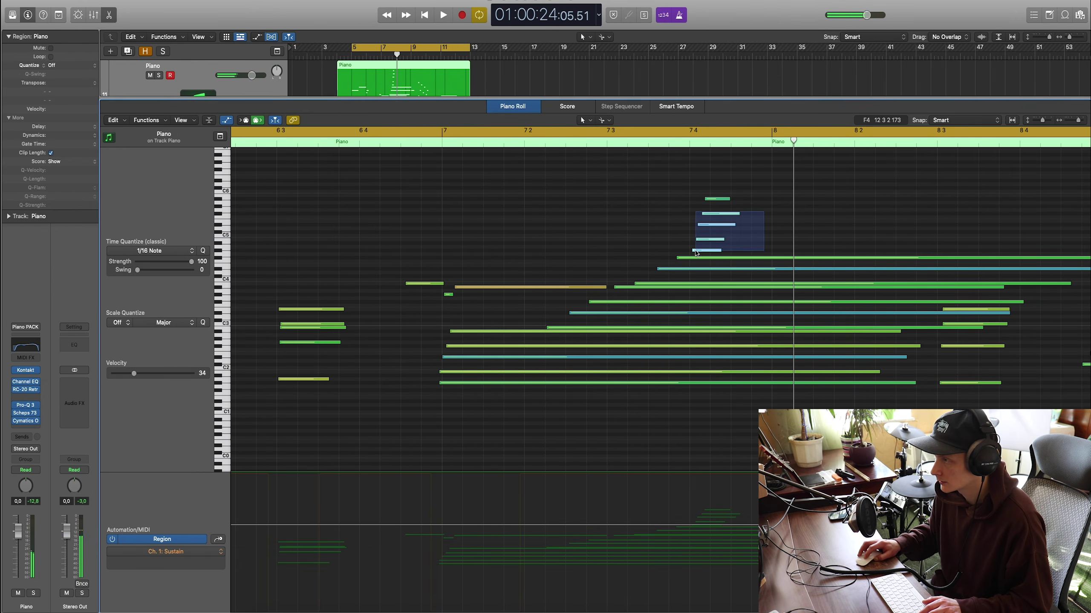
{"action": "left_click_drag", "start_coordinate": [696, 254], "coordinate": [783, 254]}
{"action": "scroll", "coordinate": [450, 169], "scroll_direction": "down", "scroll_amount": 5}
{"action": "key", "text": "space"}
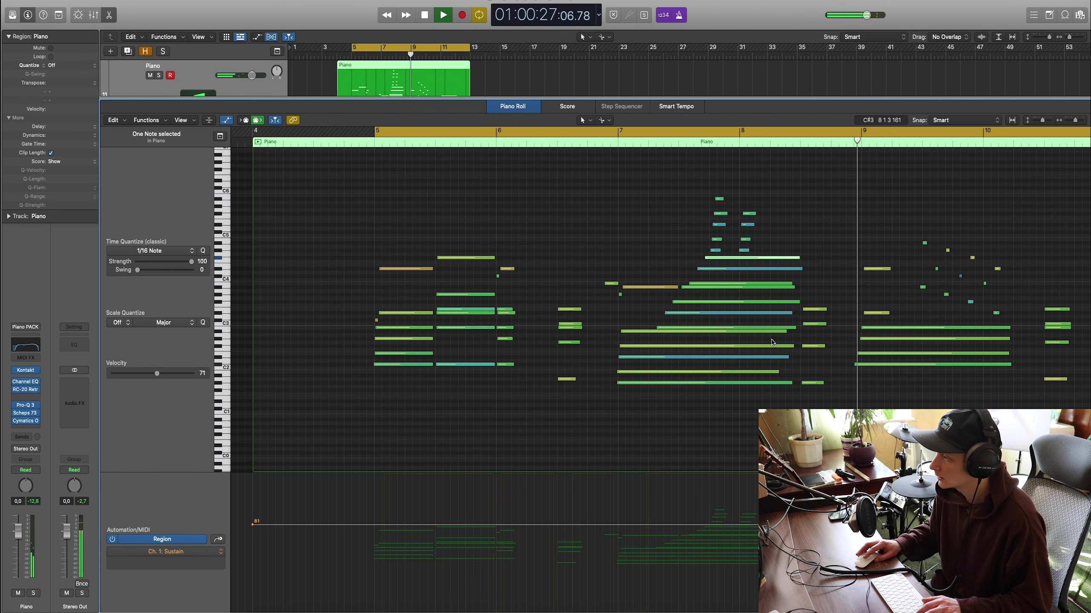
{"action": "key", "text": "space"}
Step: Split the three upper notes of the bar 8 beat 3 chord at staggered points and play the passage back
{"action": "scroll", "coordinate": [839, 355], "scroll_direction": "up", "scroll_amount": 3}
{"action": "left_click", "coordinate": [722, 339]}
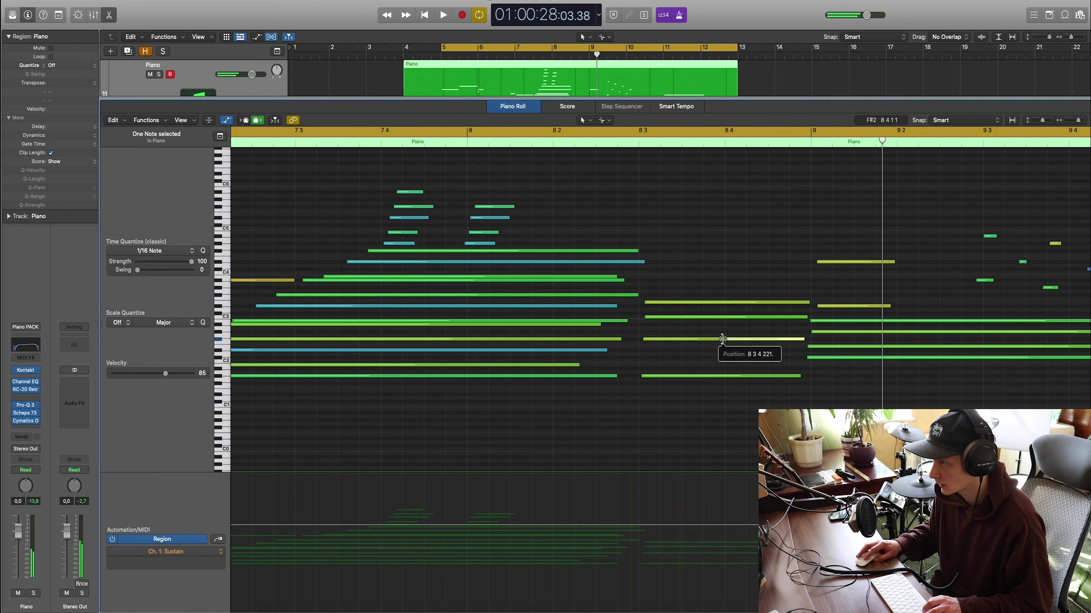
{"action": "left_click", "coordinate": [748, 317]}
{"action": "left_click", "coordinate": [771, 303]}
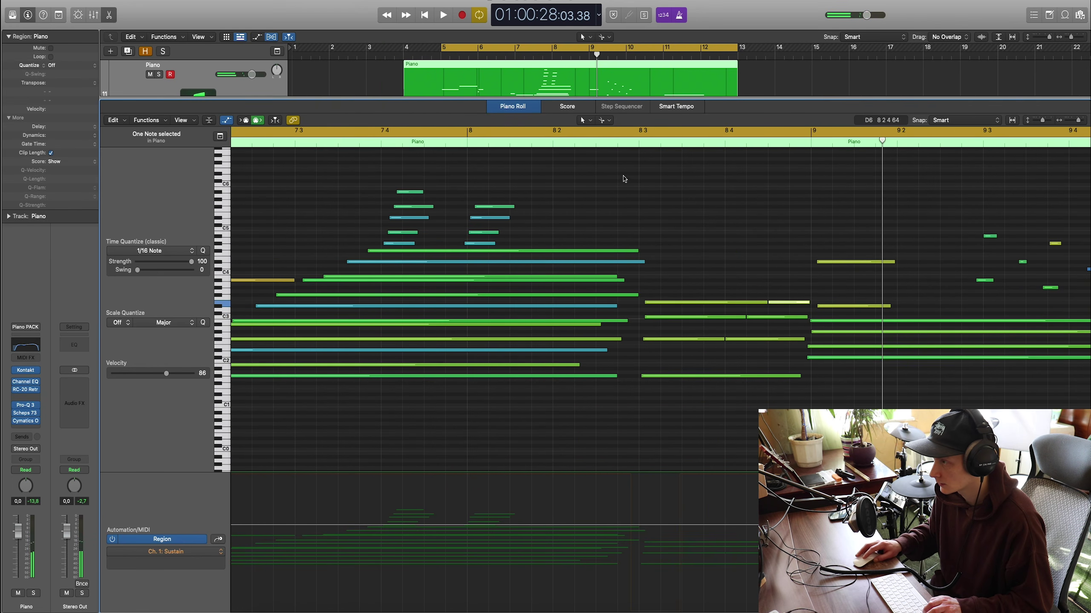
{"action": "double_click", "coordinate": [623, 148]}
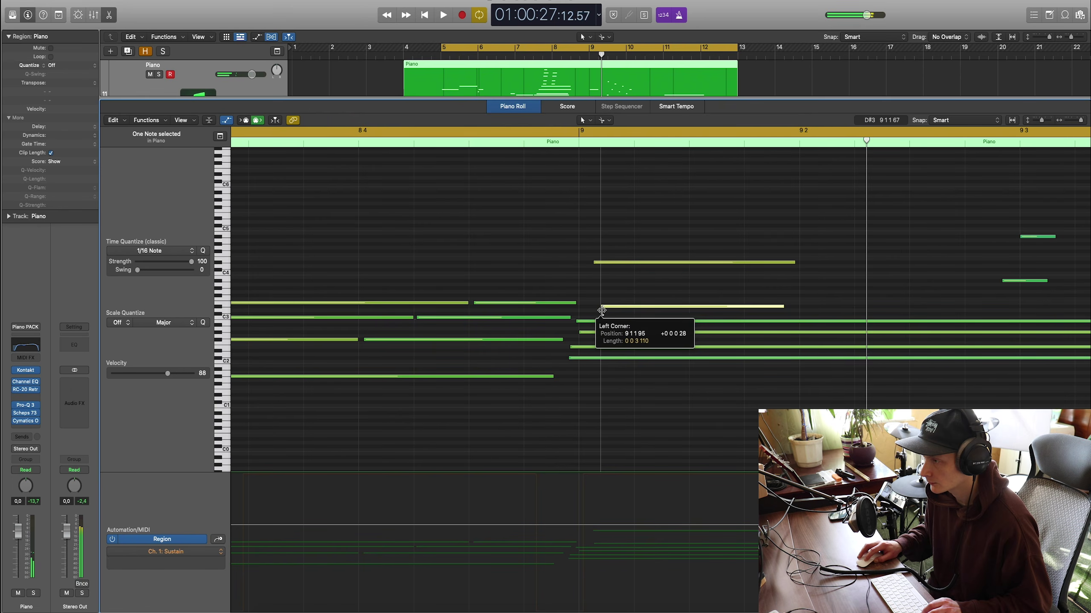
Step: Start the two upper bar 9 notes slightly later, copy the lower one before them as a short C#3 grace note, and play back
{"action": "left_click_drag", "start_coordinate": [600, 308], "coordinate": [605, 308]}
{"action": "left_click_drag", "start_coordinate": [602, 262], "coordinate": [608, 263]}
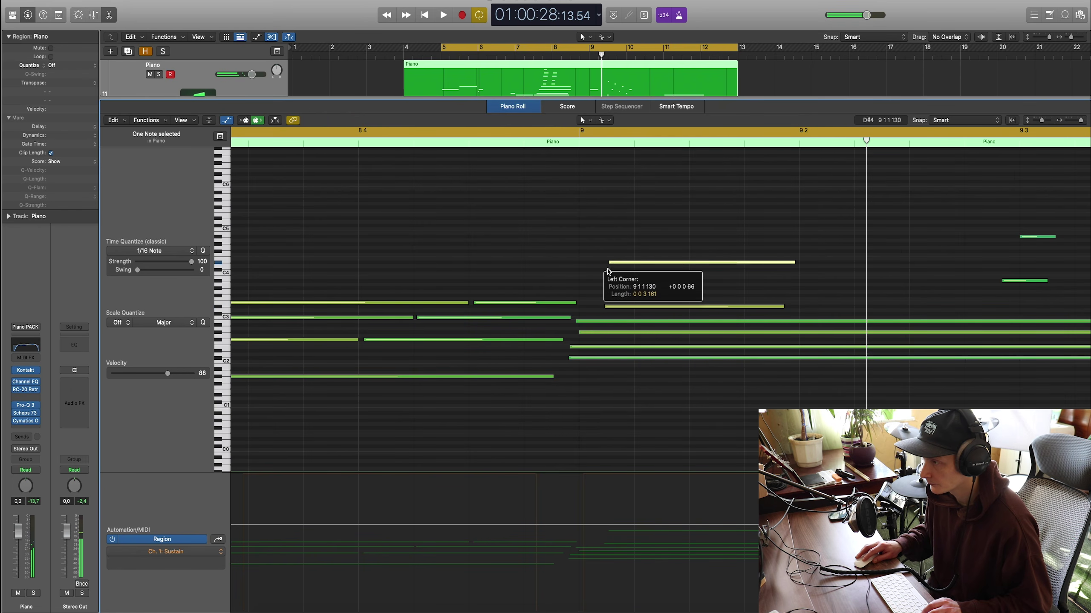
{"action": "left_click_drag", "start_coordinate": [622, 307], "coordinate": [601, 317]}
{"action": "left_click_drag", "start_coordinate": [760, 314], "coordinate": [603, 314]}
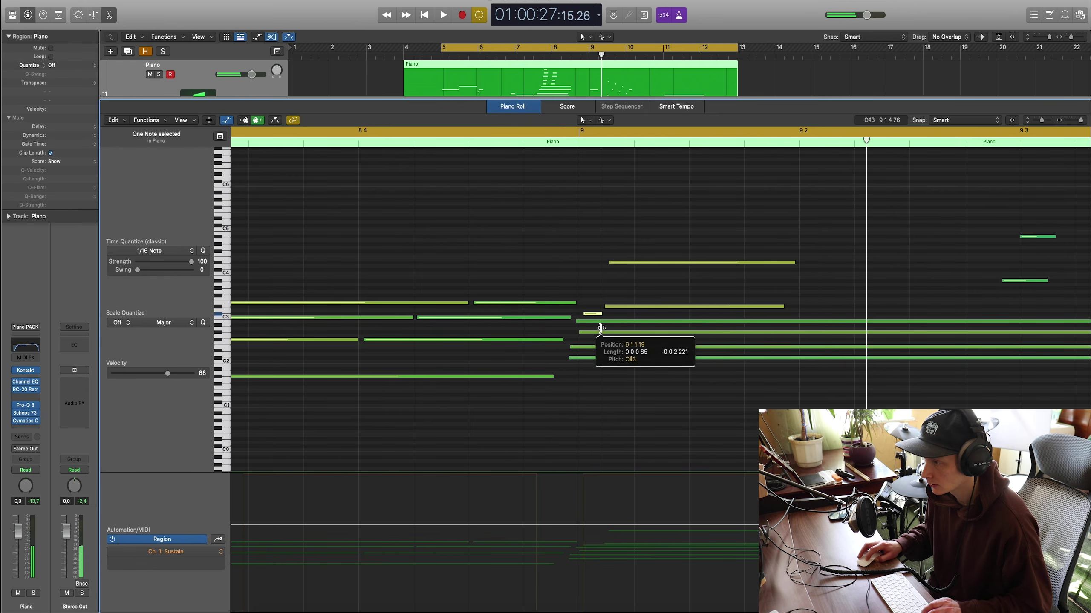
{"action": "key", "text": "space"}
{"action": "scroll", "coordinate": [565, 260], "scroll_direction": "left", "scroll_amount": 5}
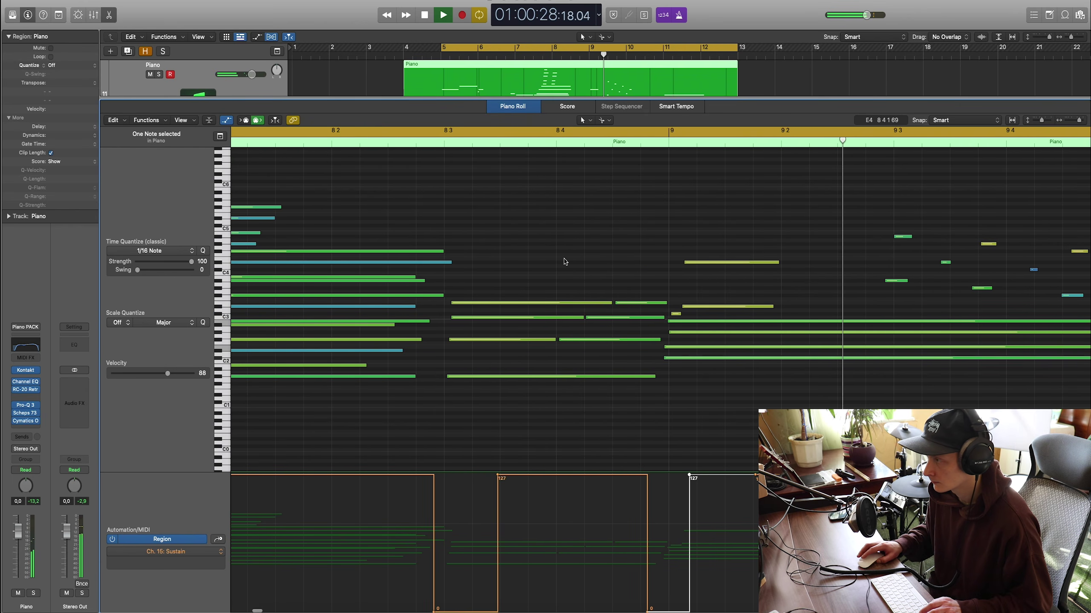
{"action": "scroll", "coordinate": [565, 260], "scroll_direction": "left", "scroll_amount": 1}
{"action": "scroll", "coordinate": [565, 259], "scroll_direction": "left", "scroll_amount": 3}
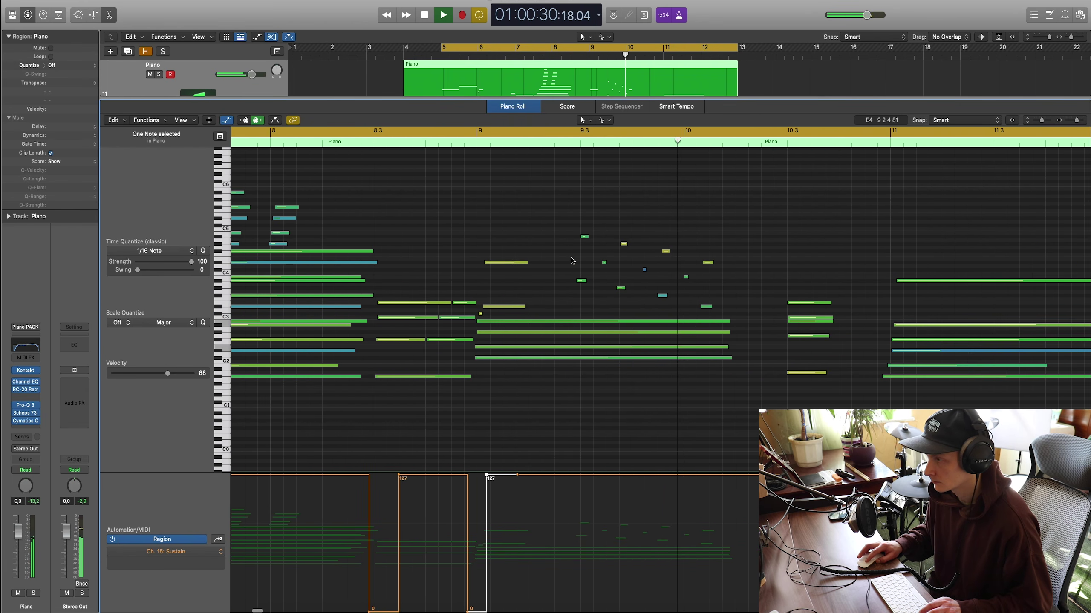
Step: Stop playback and transpose the scattered short notes in bars 9 and 10 up an octave
{"action": "key", "text": "space"}
{"action": "left_click_drag", "start_coordinate": [747, 206], "coordinate": [570, 310]}
{"action": "key", "text": "alt+shift+Up"}
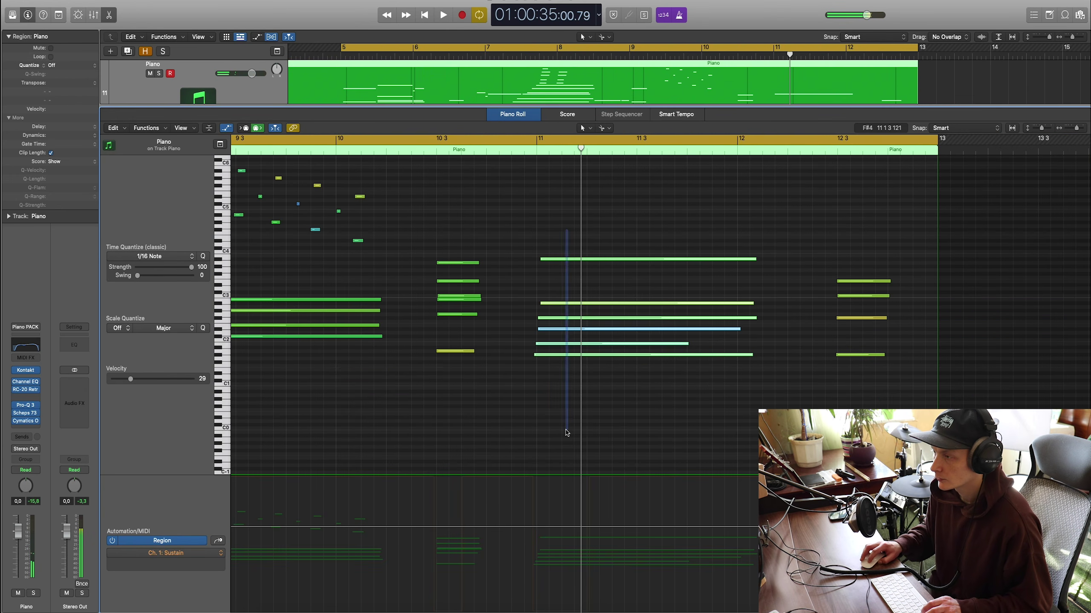
Step: Add a lead-in note and short grace note before the bar 11 chord's top note, trim them to follow one another, and play back
{"action": "left_click_drag", "start_coordinate": [567, 433], "coordinate": [567, 434]}
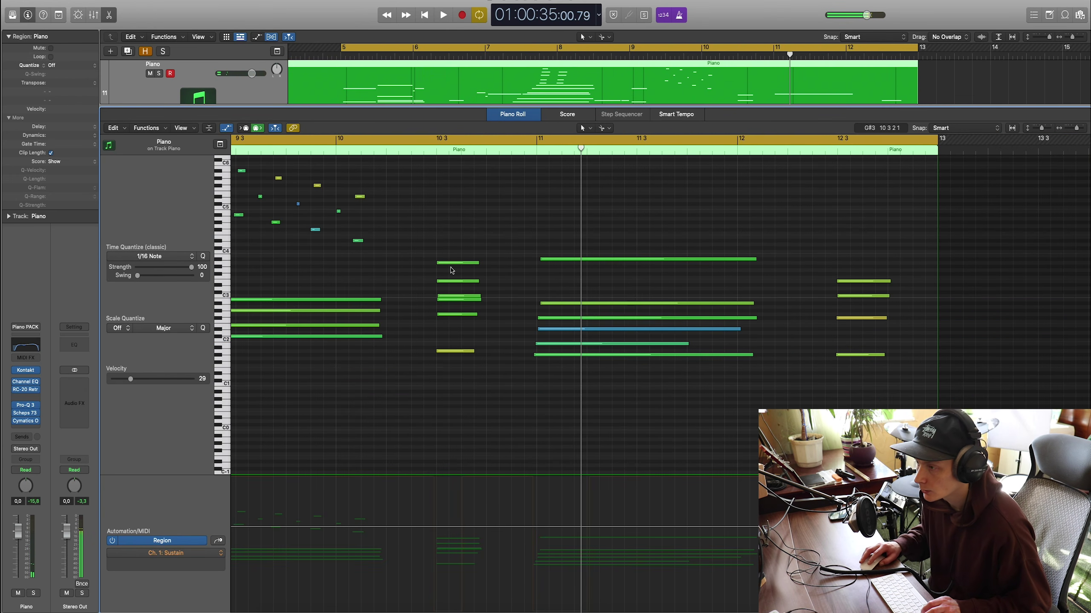
{"action": "left_click_drag", "start_coordinate": [452, 263], "coordinate": [540, 257]}
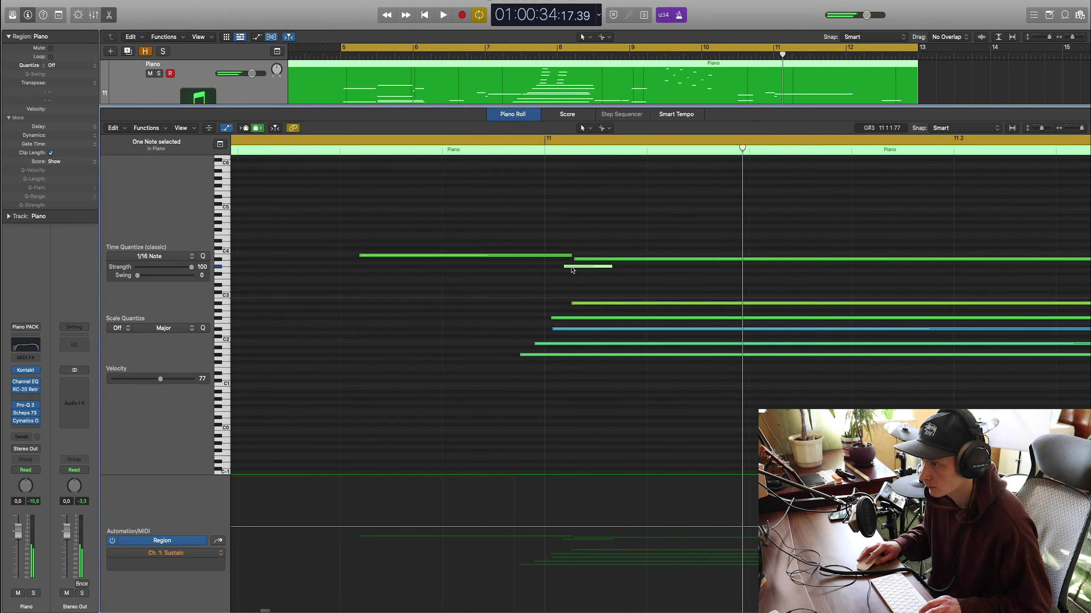
{"action": "left_click_drag", "start_coordinate": [571, 267], "coordinate": [604, 260]}
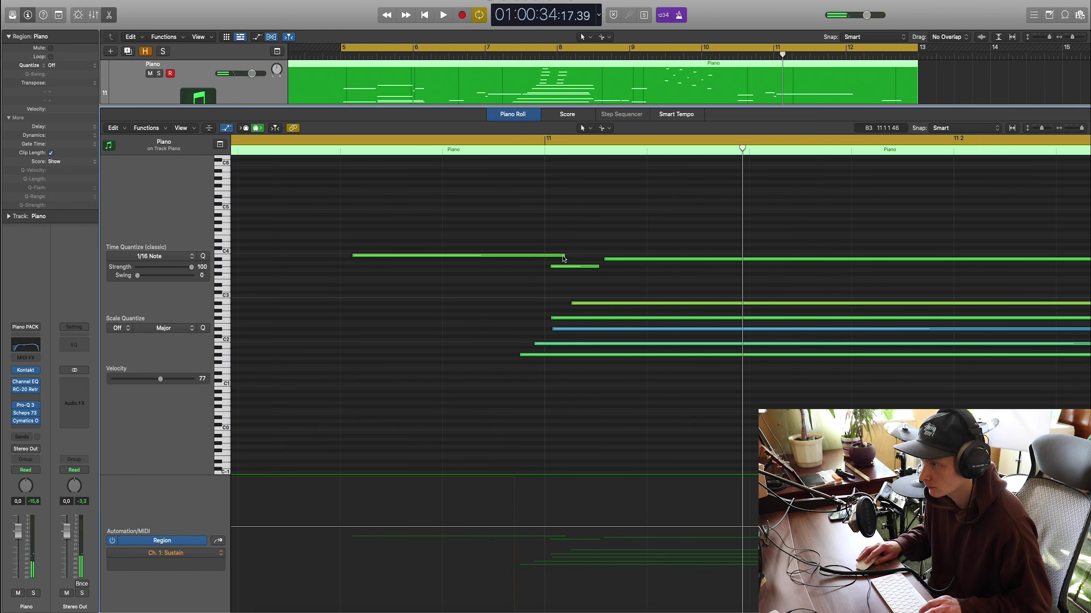
{"action": "left_click_drag", "start_coordinate": [563, 259], "coordinate": [542, 257]}
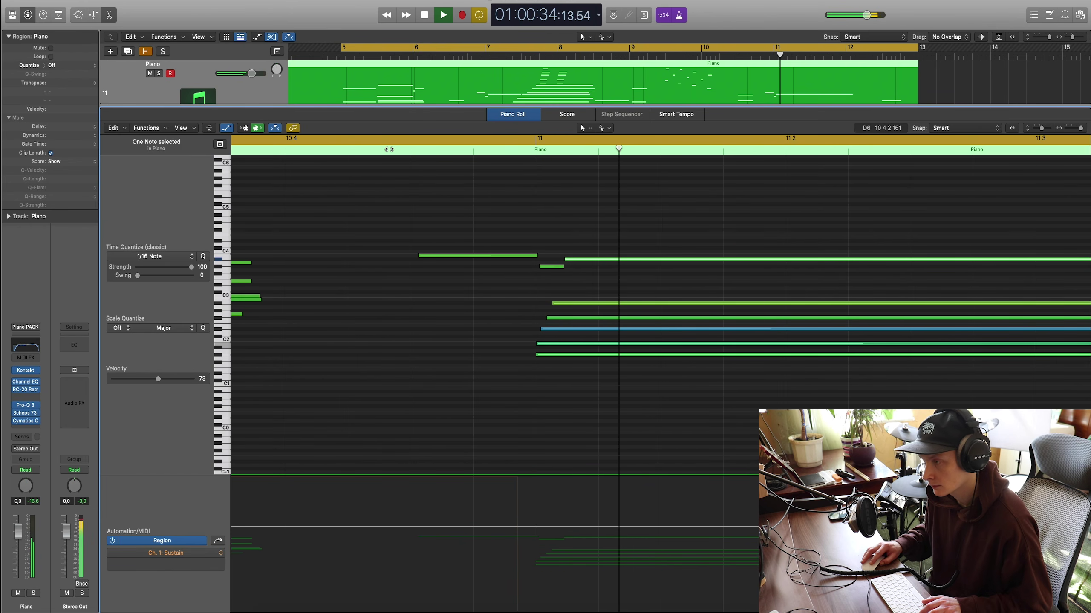
{"action": "key", "text": "z"}
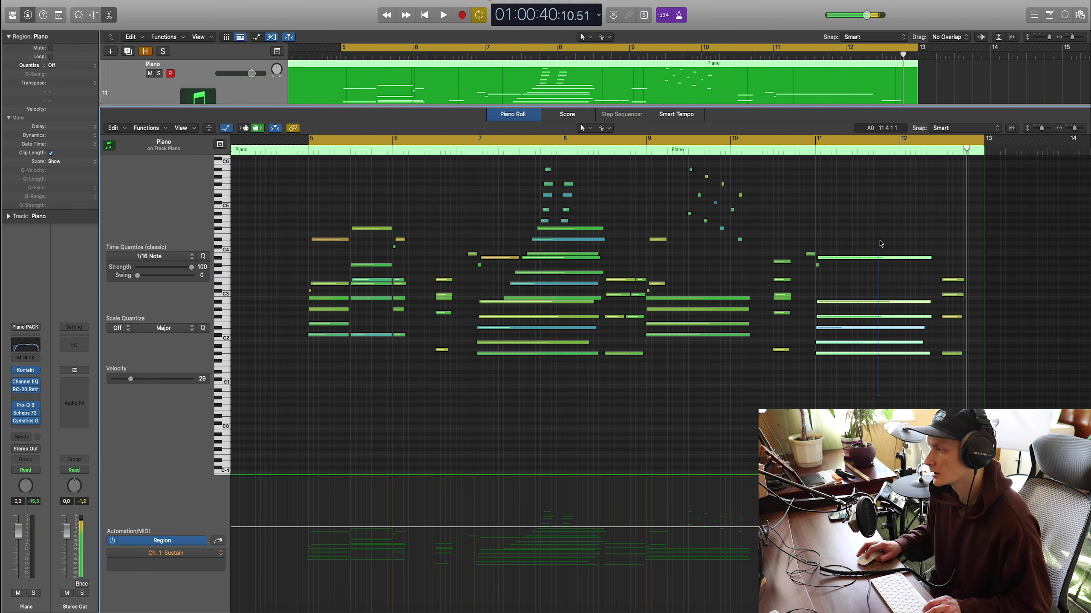
Step: Split all six notes of the bar 11 chord at beat 3 and again at the start of bar 12
{"action": "left_click_drag", "start_coordinate": [880, 244], "coordinate": [880, 224]}
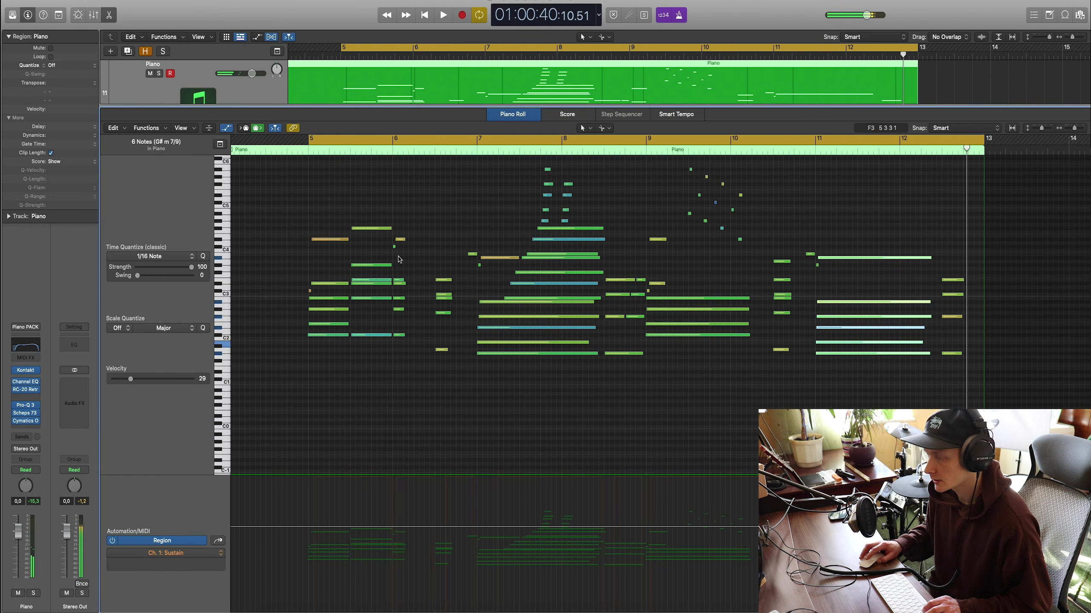
{"action": "left_click_drag", "start_coordinate": [421, 210], "coordinate": [299, 377]}
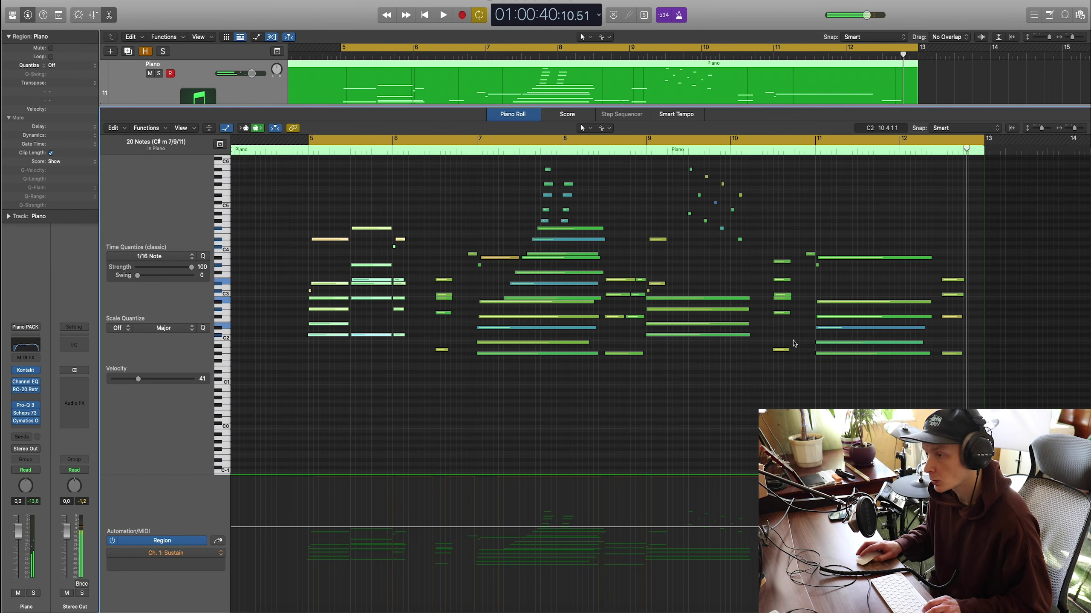
{"action": "scroll", "coordinate": [794, 344], "scroll_direction": "up", "scroll_amount": 3}
{"action": "scroll", "coordinate": [841, 346], "scroll_direction": "right", "scroll_amount": 3}
{"action": "left_click_drag", "start_coordinate": [676, 250], "coordinate": [687, 390]}
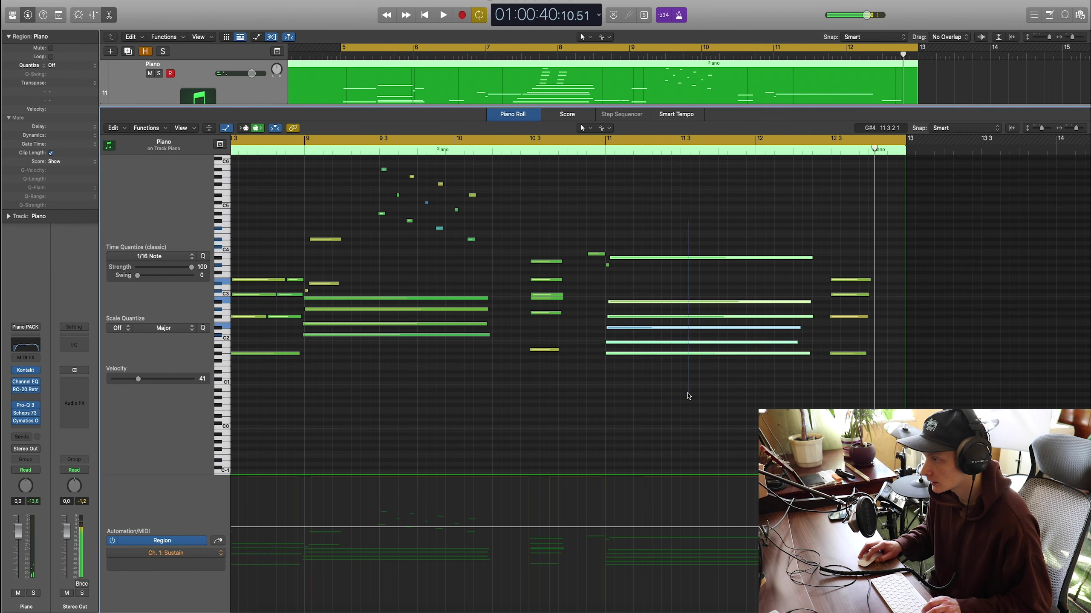
{"action": "left_click", "coordinate": [681, 258]}
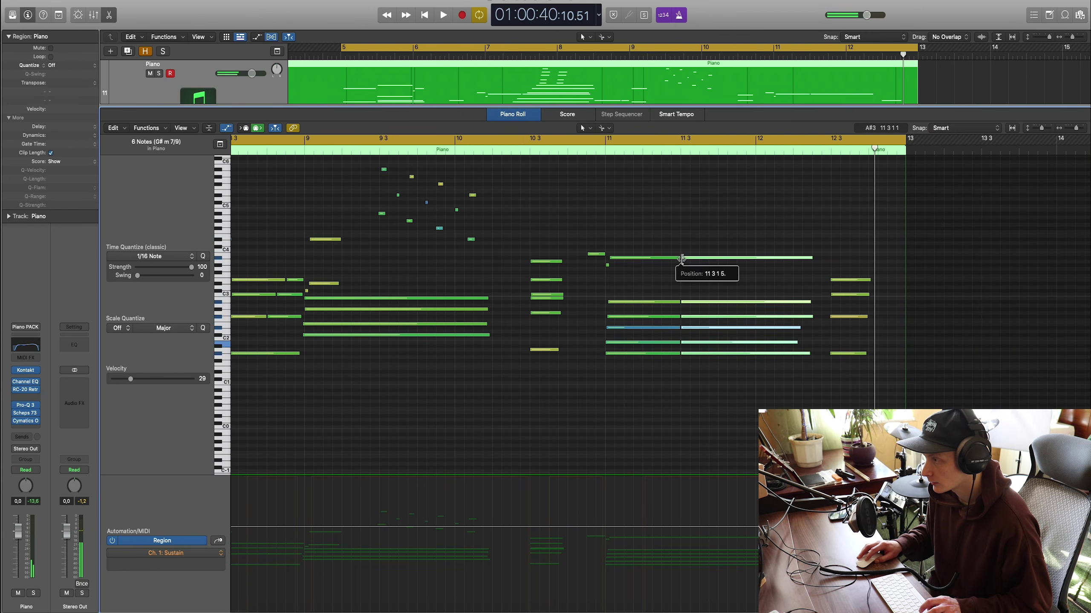
{"action": "left_click", "coordinate": [756, 258]}
{"action": "scroll", "coordinate": [755, 335], "scroll_direction": "up", "scroll_amount": 3}
{"action": "left_click", "coordinate": [748, 375]}
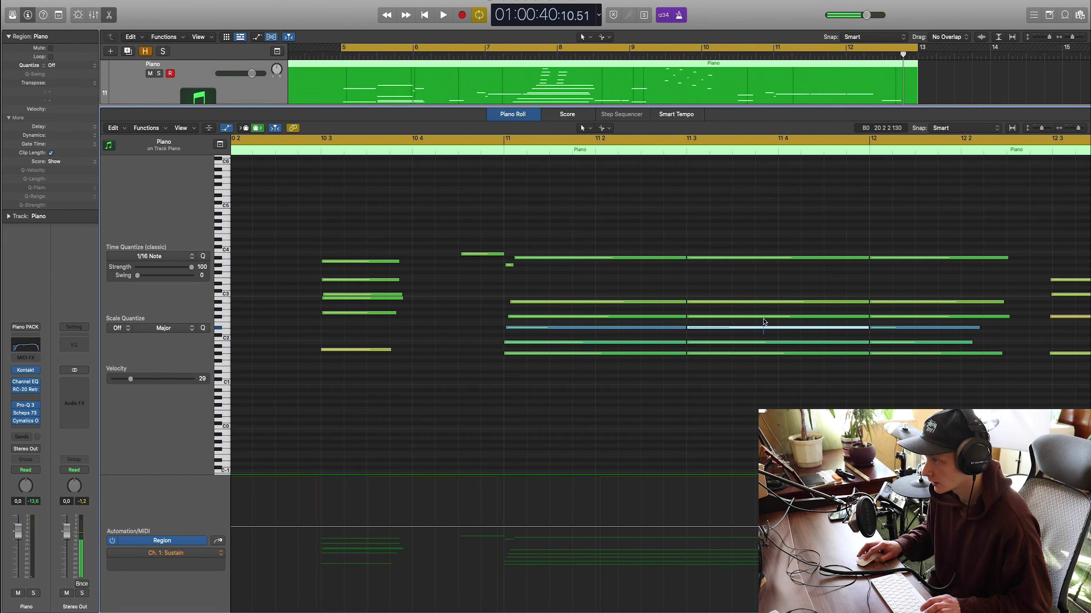
Step: In the chord's middle segment, raise the blue inner note an octave with velocity 40 and move the top note higher
{"action": "left_click", "coordinate": [764, 322]}
{"action": "left_click_drag", "start_coordinate": [764, 322], "coordinate": [764, 278]}
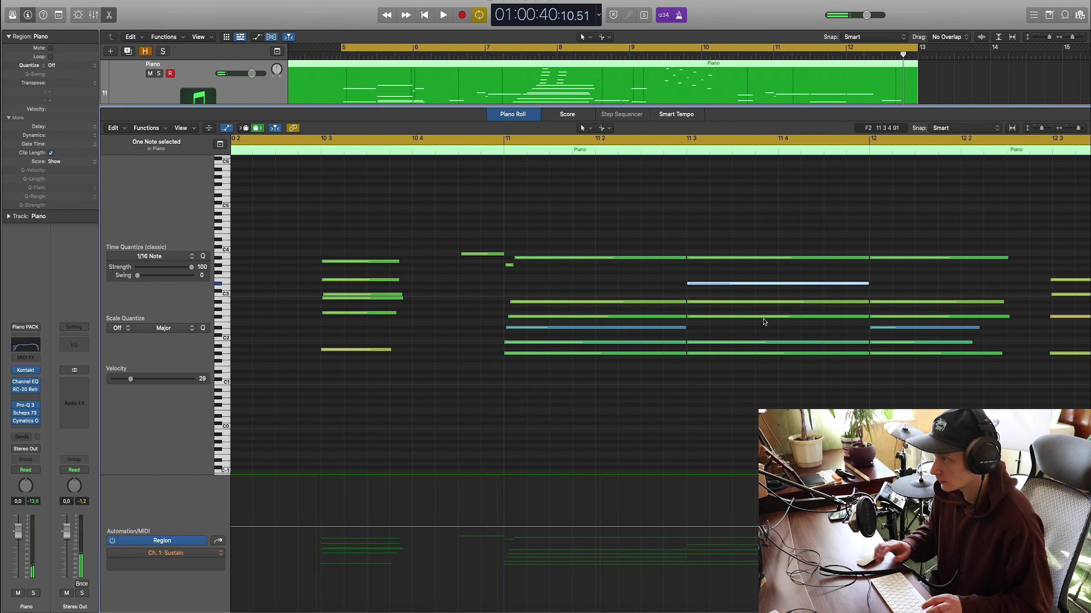
{"action": "left_click", "coordinate": [753, 296]}
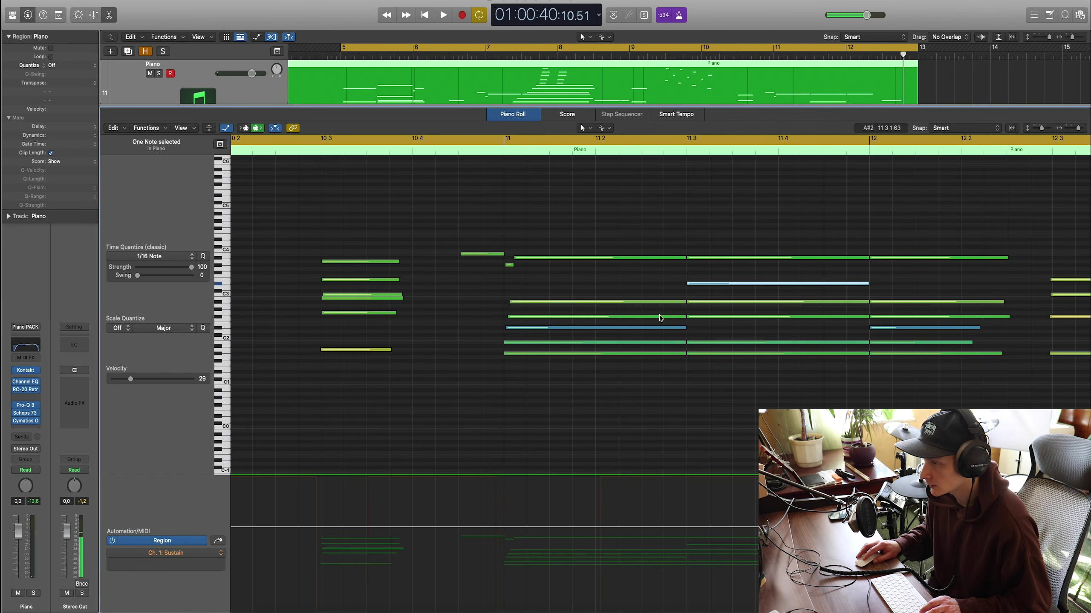
{"action": "left_click_drag", "start_coordinate": [135, 381], "coordinate": [139, 382]}
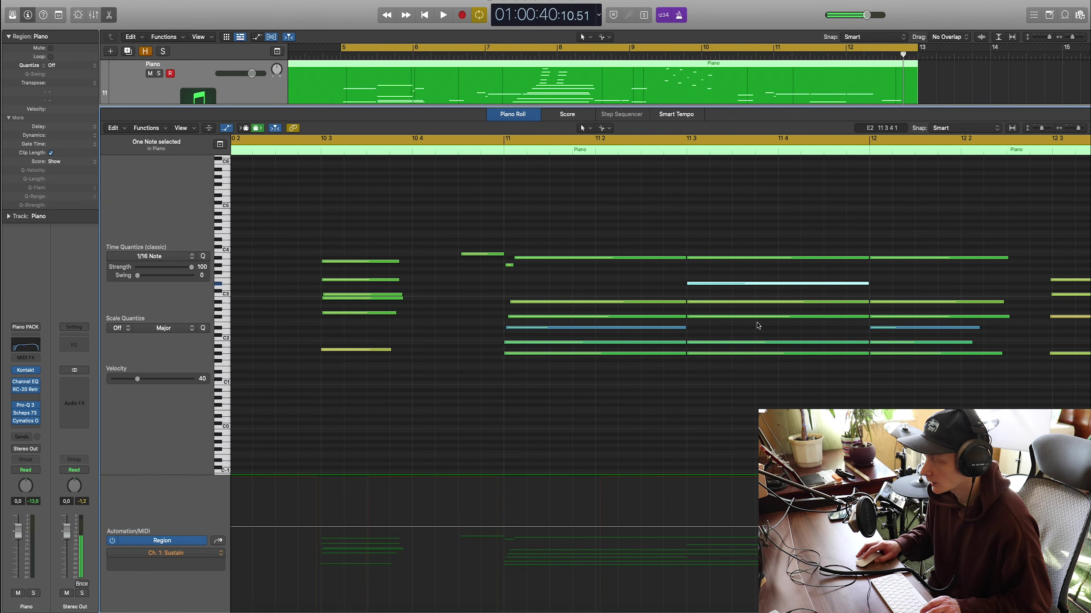
{"action": "left_click_drag", "start_coordinate": [744, 259], "coordinate": [748, 252]}
{"action": "scroll", "coordinate": [747, 252], "scroll_direction": "down", "scroll_amount": 3}
{"action": "scroll", "coordinate": [843, 320], "scroll_direction": "right", "scroll_amount": 3}
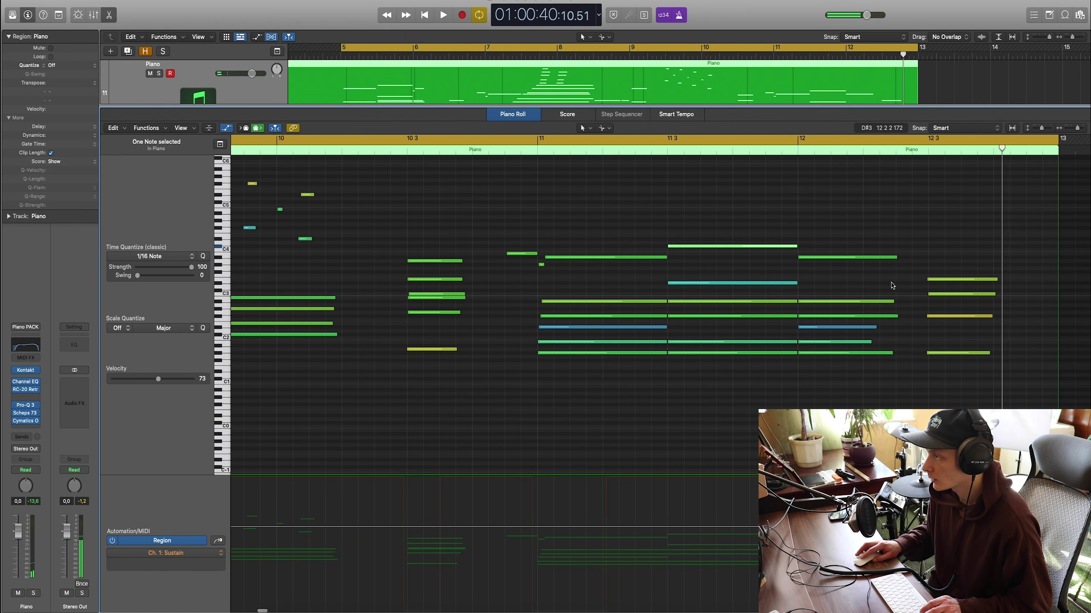
Step: Transpose the blue inner note and the note below it in the bar 12 chord segment up an octave
{"action": "scroll", "coordinate": [587, 326], "scroll_direction": "up", "scroll_amount": 5}
{"action": "left_click", "coordinate": [587, 327], "text": "shift"}
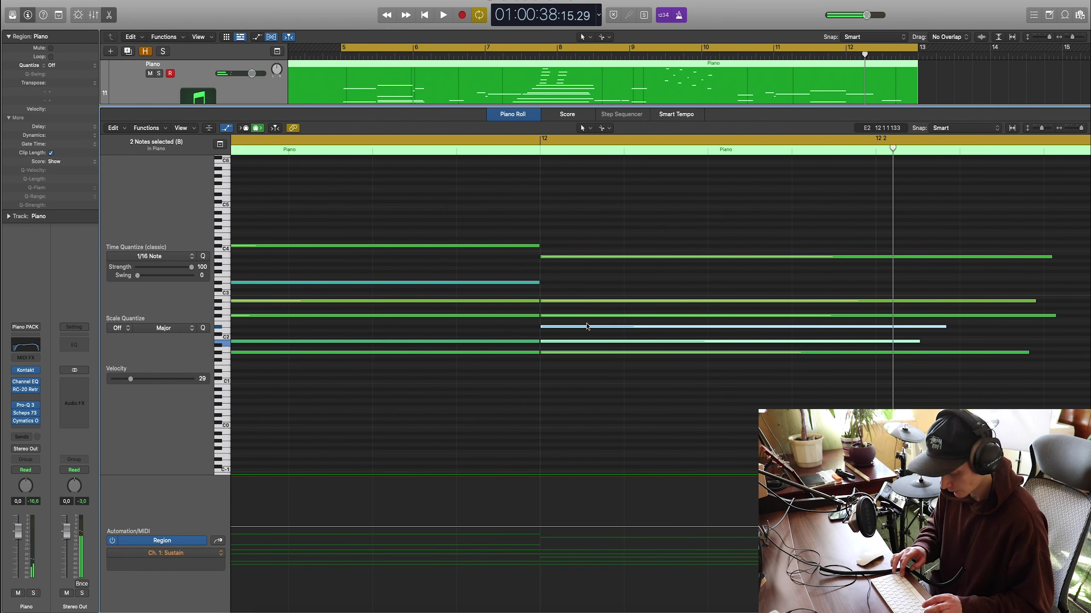
{"action": "key", "text": "alt+shift+Up"}
{"action": "key", "text": "super+Right"}
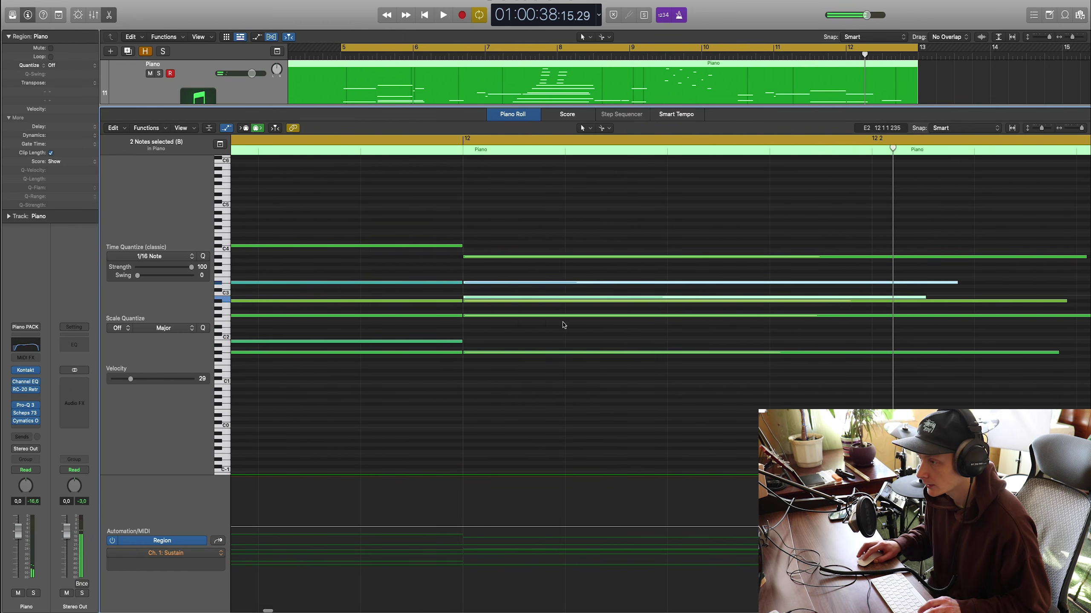
Step: Delay the starts of the upper notes in the bar 12 chord by small staggered amounts
{"action": "scroll", "coordinate": [563, 325], "scroll_direction": "left", "scroll_amount": 3}
{"action": "left_click_drag", "start_coordinate": [531, 258], "coordinate": [540, 258]}
{"action": "left_click", "coordinate": [531, 282]}
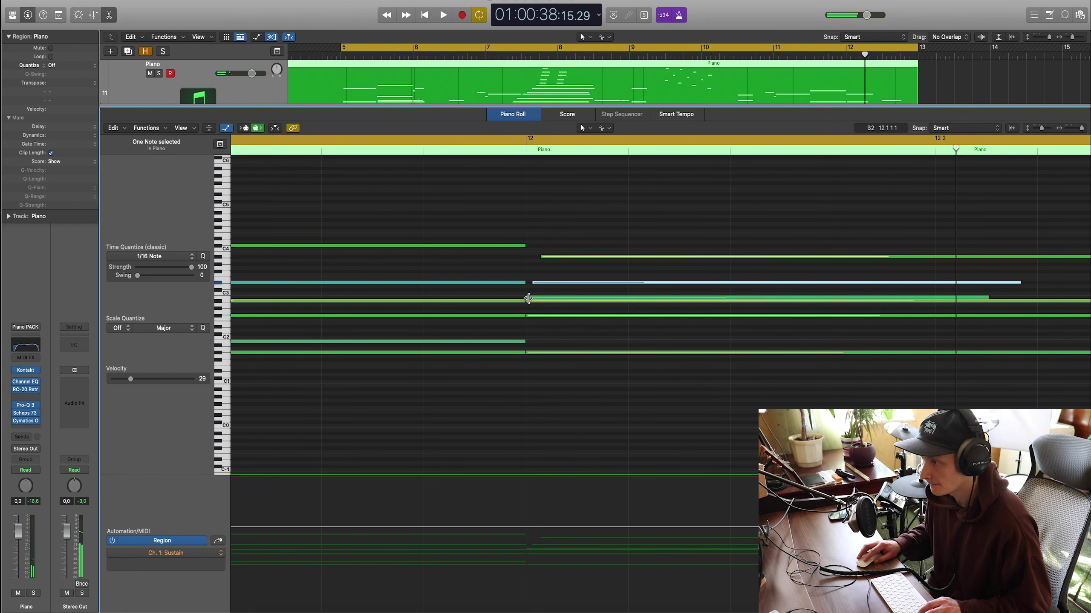
{"action": "left_click_drag", "start_coordinate": [529, 298], "coordinate": [531, 299]}
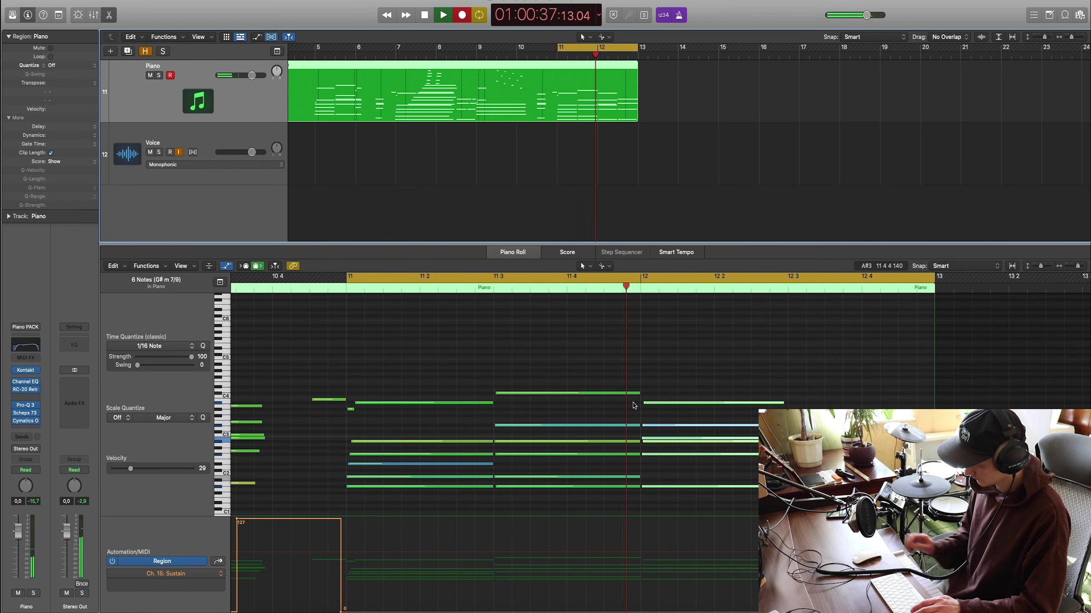
Step: Record a pass over bars 11 and 12 of the piano part and play the whole region from bar 5
{"action": "key", "text": "r"}
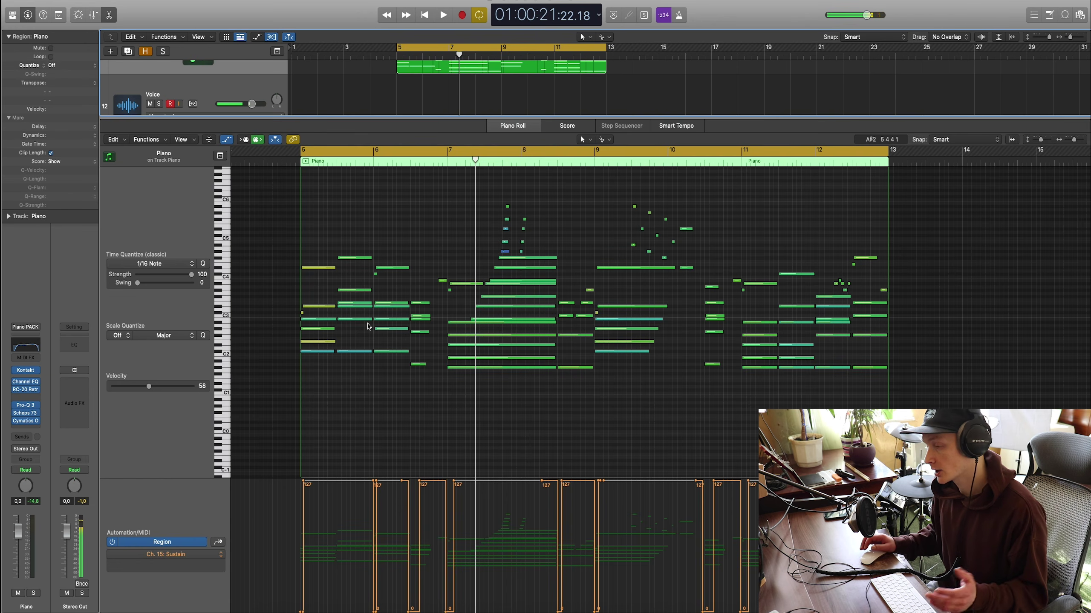
{"action": "double_click", "coordinate": [281, 163]}
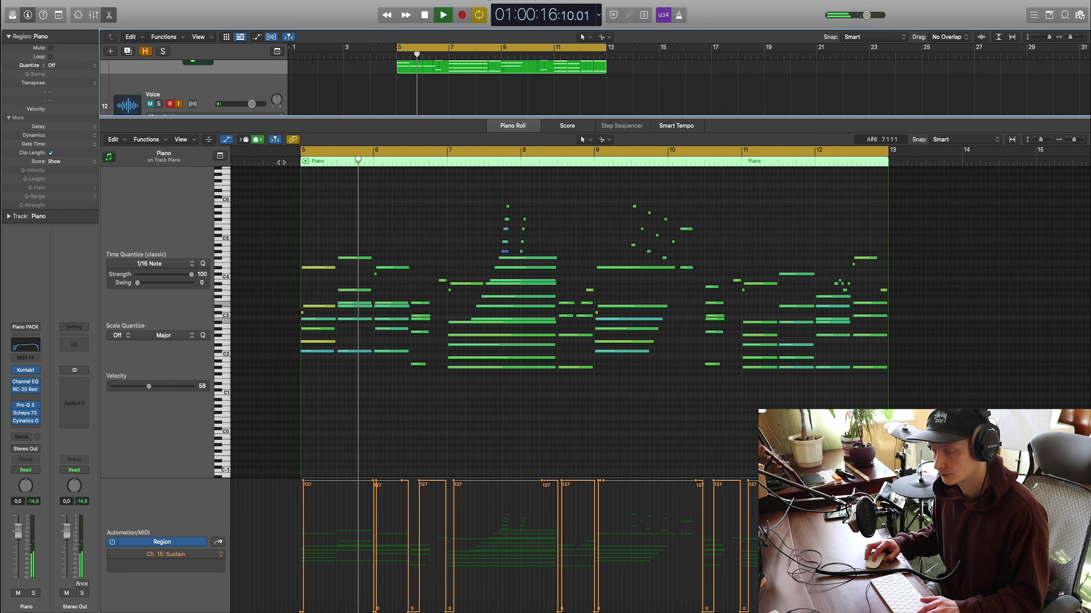
{"action": "scroll", "coordinate": [286, 97], "scroll_direction": "up", "scroll_amount": 2}
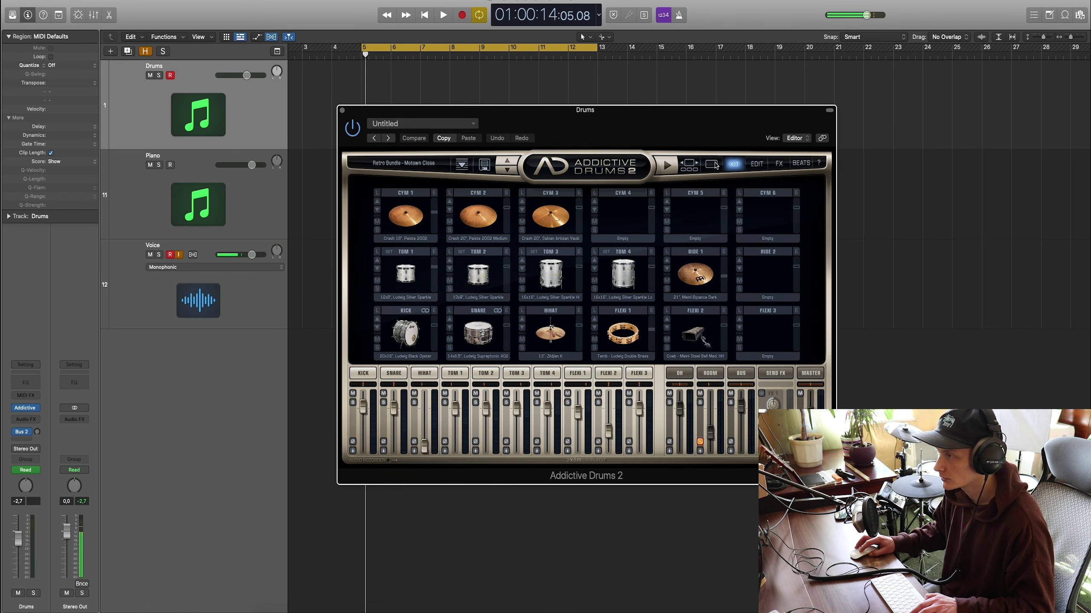
Step: Review the Motown Close preset and its kit pieces in Addictive Drums 2, and audition the kick drum
{"action": "left_click", "coordinate": [715, 164]}
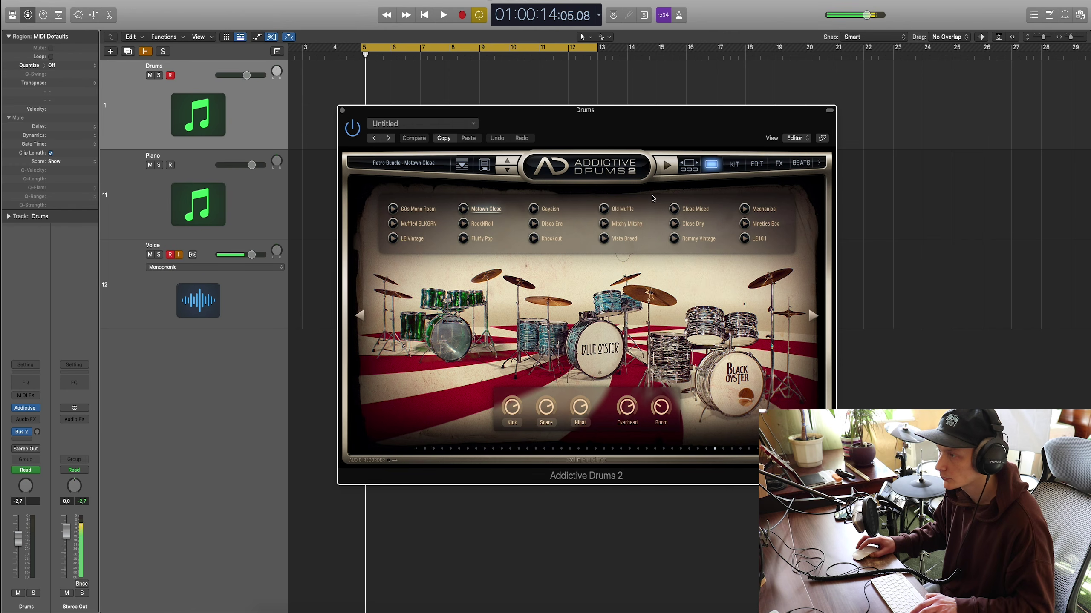
{"action": "left_click", "coordinate": [732, 167]}
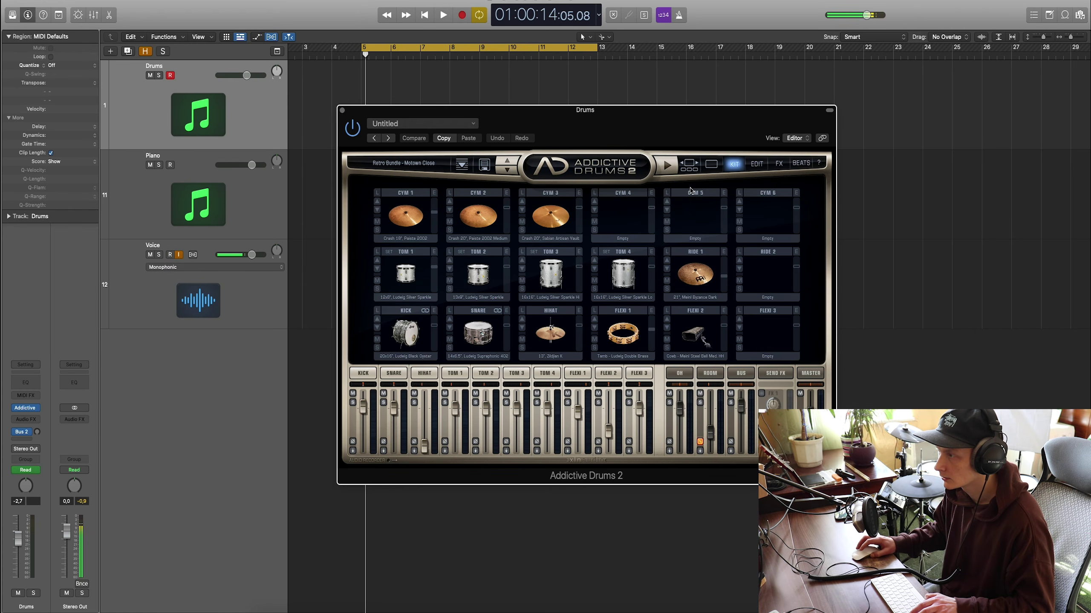
{"action": "left_click", "coordinate": [410, 335]}
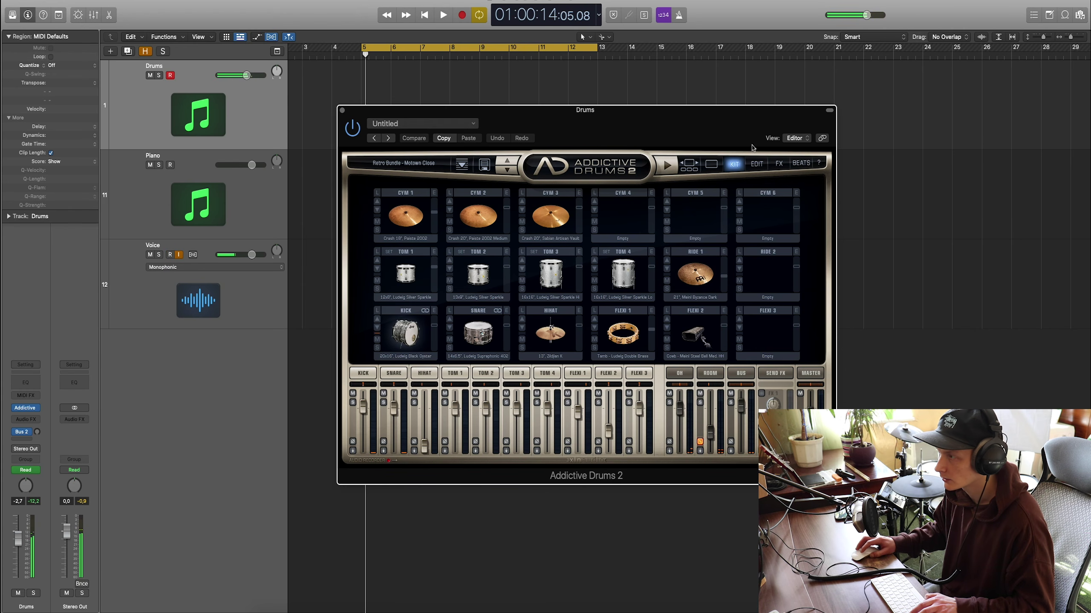
Step: Revisit the Explore and Kit pages, open the kick's edit settings and switch to the snare channel
{"action": "left_click", "coordinate": [712, 165]}
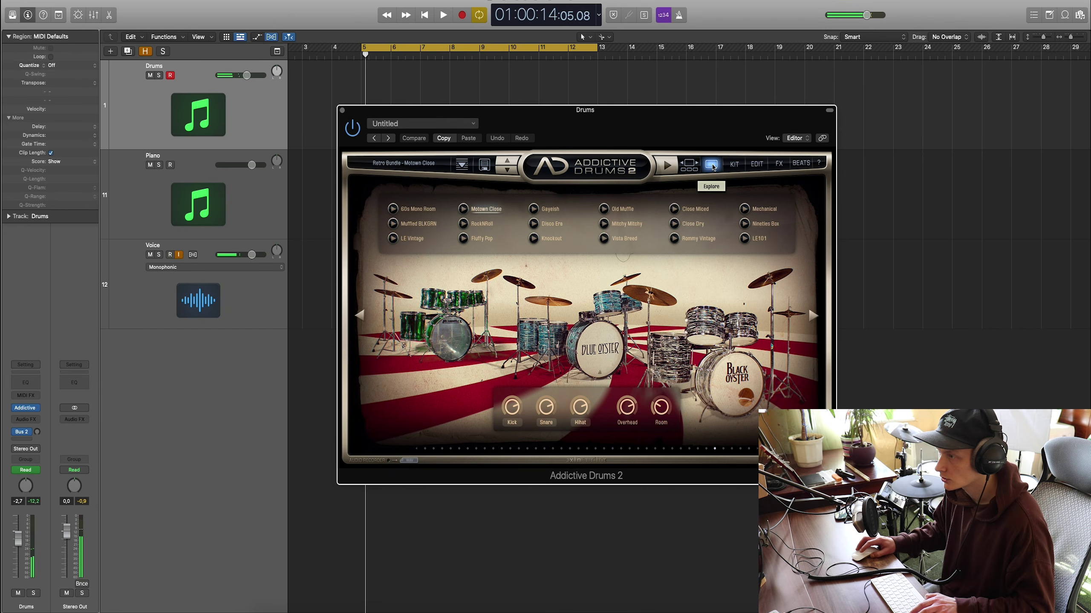
{"action": "left_click", "coordinate": [734, 163]}
{"action": "left_click", "coordinate": [434, 317]}
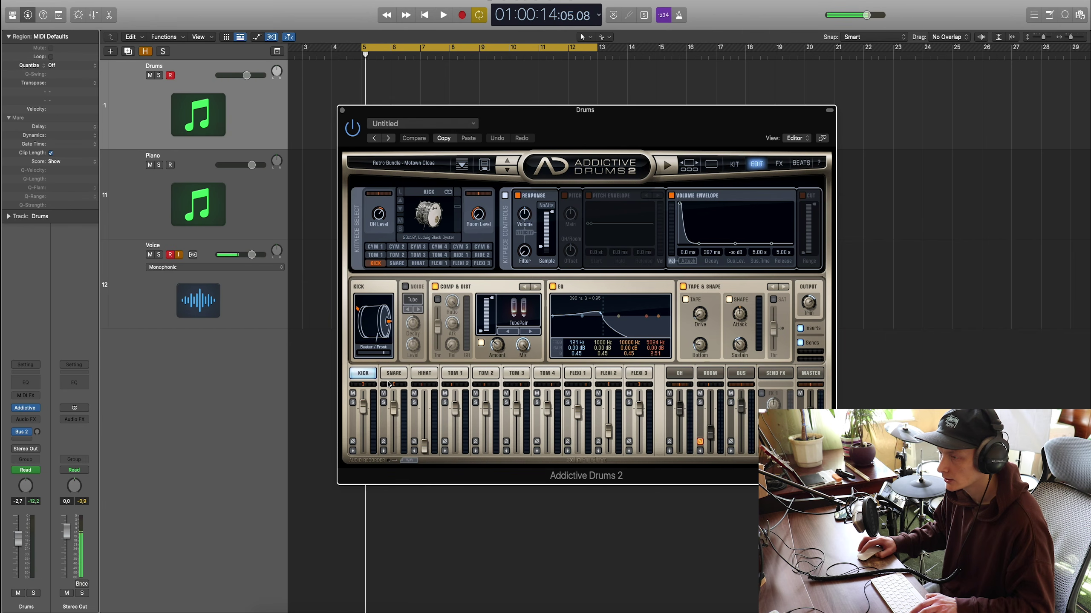
{"action": "left_click", "coordinate": [399, 374]}
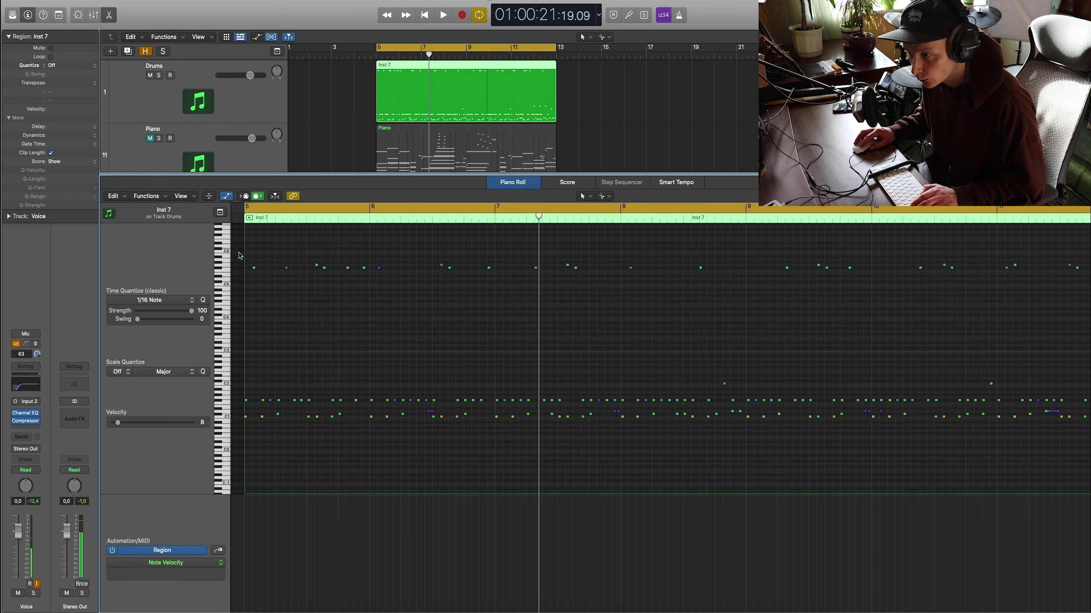
Step: Examine the drum region's high notes and the three ghost notes before beat 3 of bar 6, and play that passage
{"action": "left_click_drag", "start_coordinate": [255, 270], "coordinate": [707, 299]}
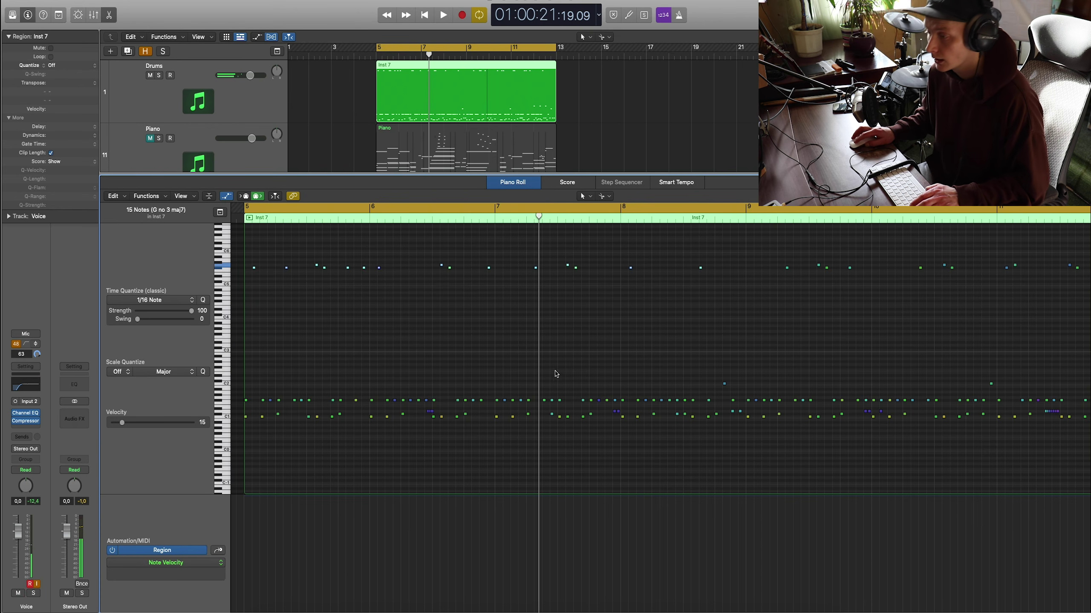
{"action": "scroll", "coordinate": [457, 421], "scroll_direction": "up", "scroll_amount": 3}
{"action": "scroll", "coordinate": [458, 421], "scroll_direction": "down", "scroll_amount": 5}
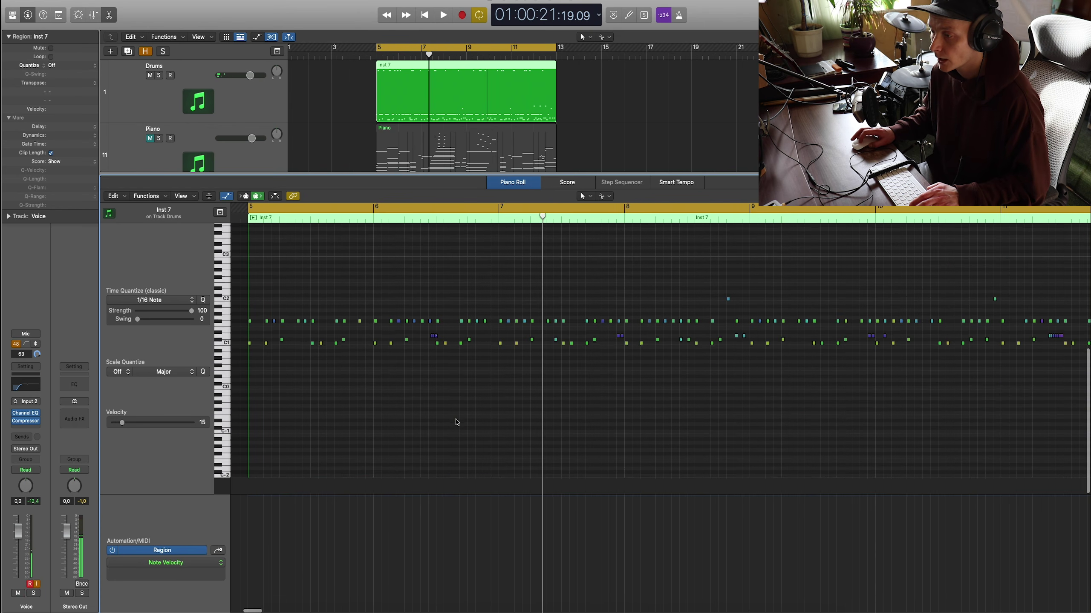
{"action": "scroll", "coordinate": [457, 421], "scroll_direction": "right", "scroll_amount": 5}
{"action": "scroll", "coordinate": [459, 421], "scroll_direction": "left", "scroll_amount": 10}
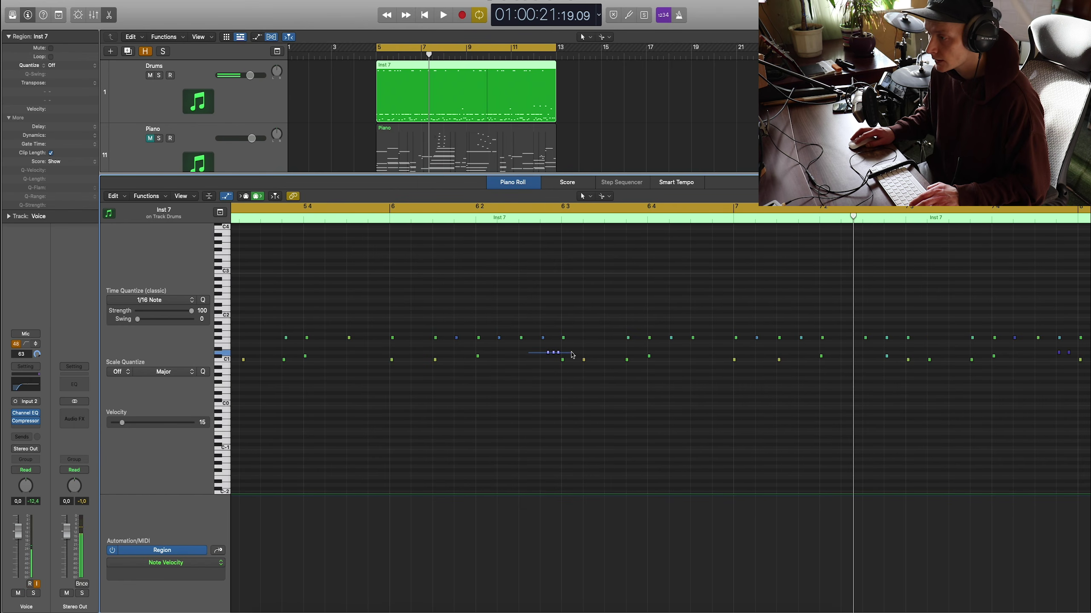
{"action": "scroll", "coordinate": [553, 367], "scroll_direction": "up", "scroll_amount": 1}
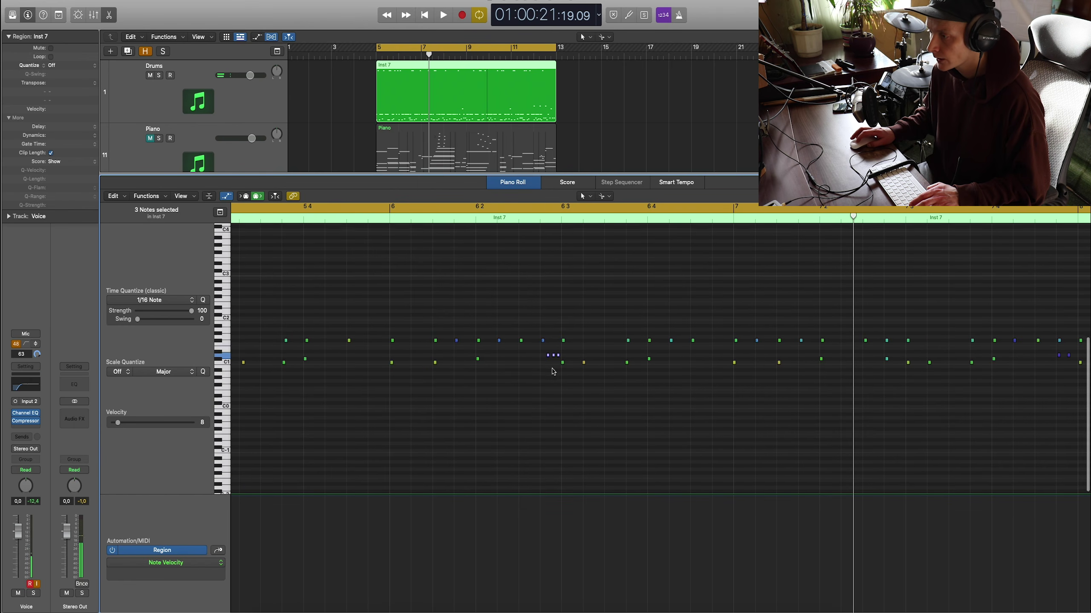
{"action": "scroll", "coordinate": [558, 365], "scroll_direction": "up", "scroll_amount": 10}
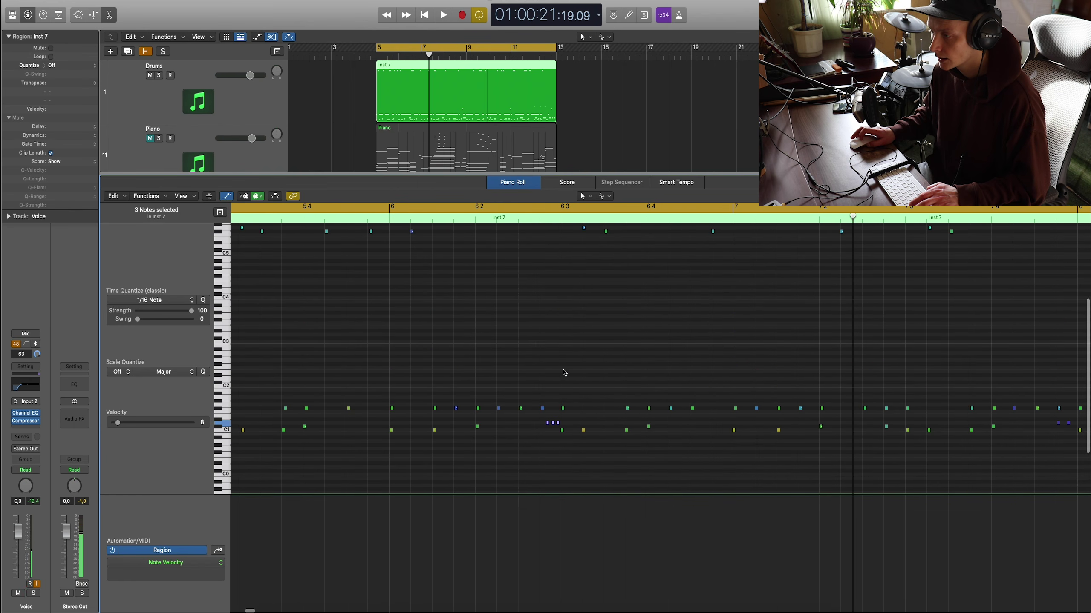
{"action": "left_click", "coordinate": [372, 220]}
{"action": "key", "text": "space"}
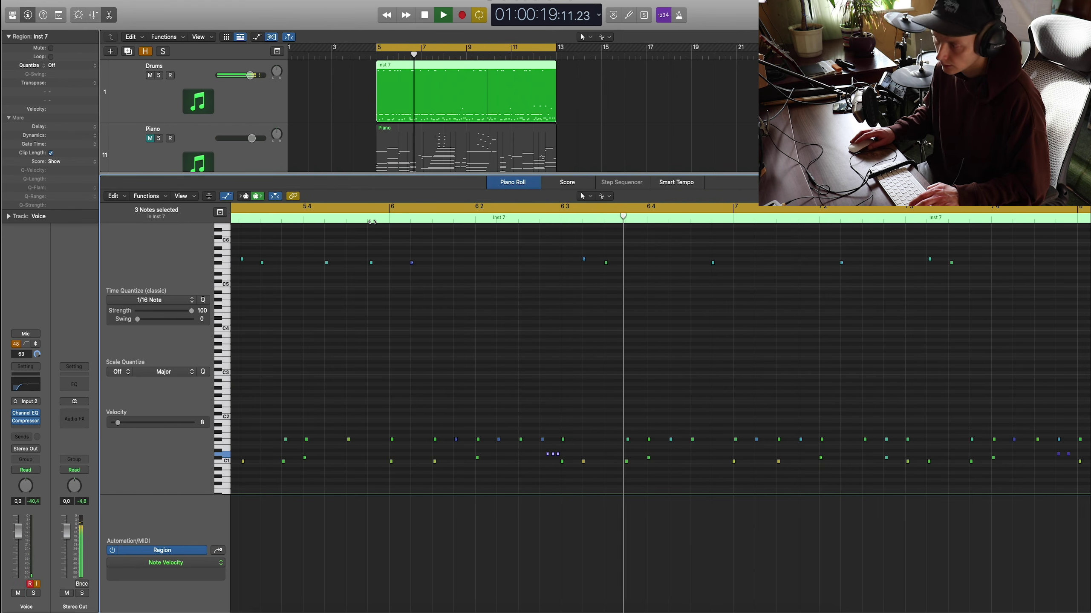
{"action": "key", "text": "space"}
Step: Inspect the two ghost notes at the end of bar 7 and play the drum part from that bar
{"action": "scroll", "coordinate": [657, 378], "scroll_direction": "right", "scroll_amount": 10}
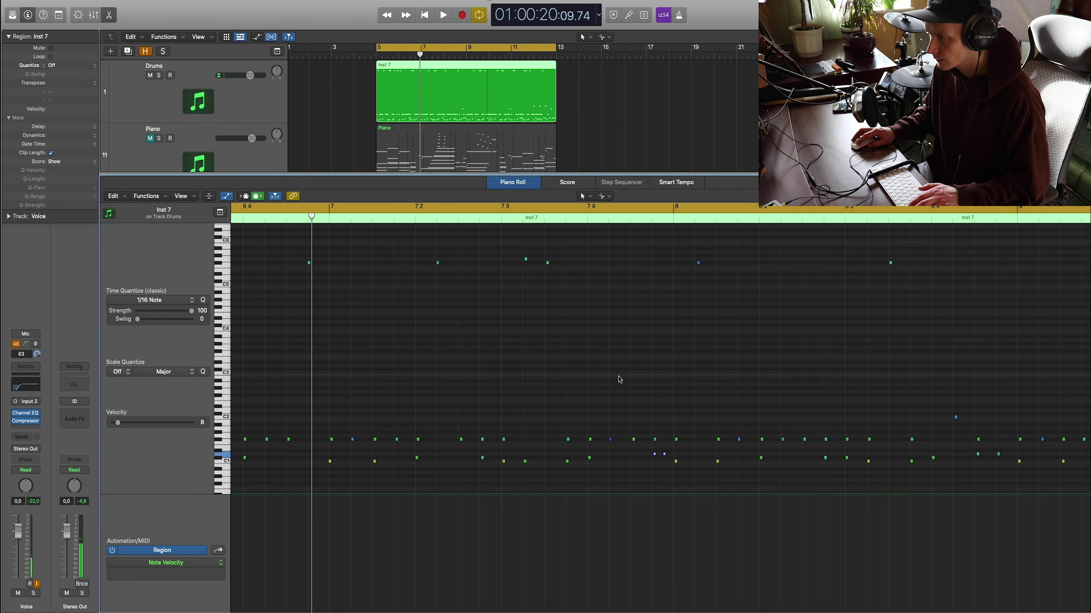
{"action": "left_click", "coordinate": [574, 222]}
{"action": "key", "text": "space"}
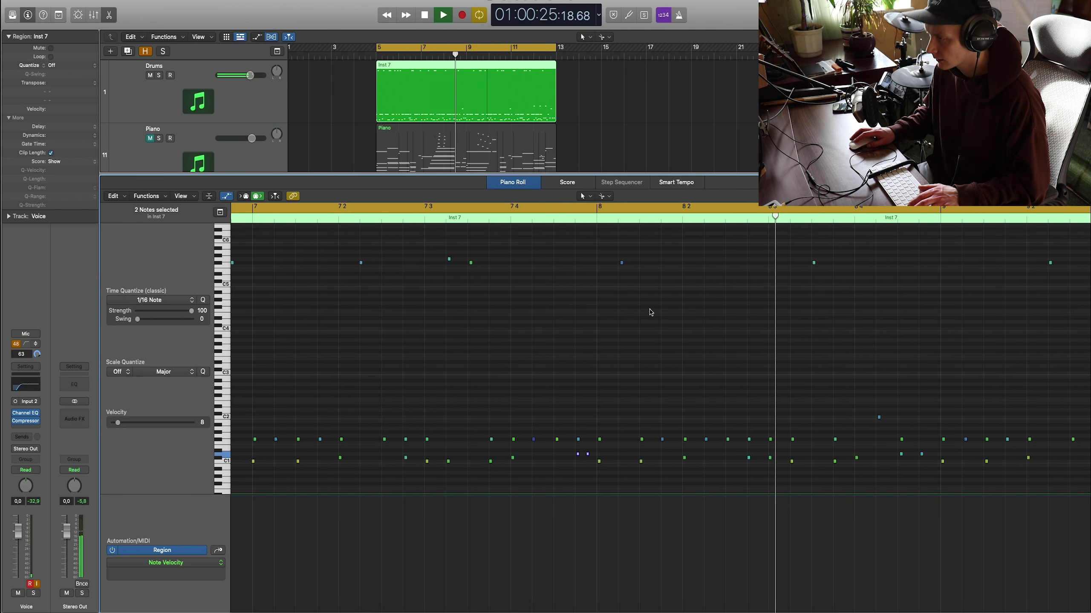
{"action": "key", "text": "space"}
Step: Inspect the run of seven quiet notes before beat 3 of bar 11 and play the drum part from bar 11
{"action": "scroll", "coordinate": [651, 313], "scroll_direction": "right", "scroll_amount": 10}
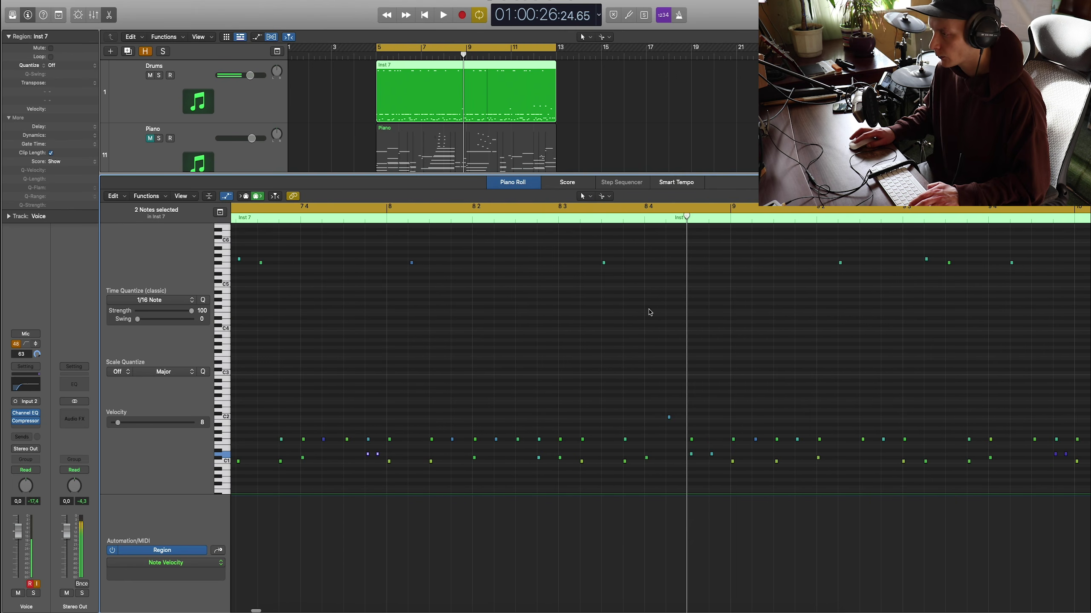
{"action": "scroll", "coordinate": [687, 344], "scroll_direction": "right", "scroll_amount": 10}
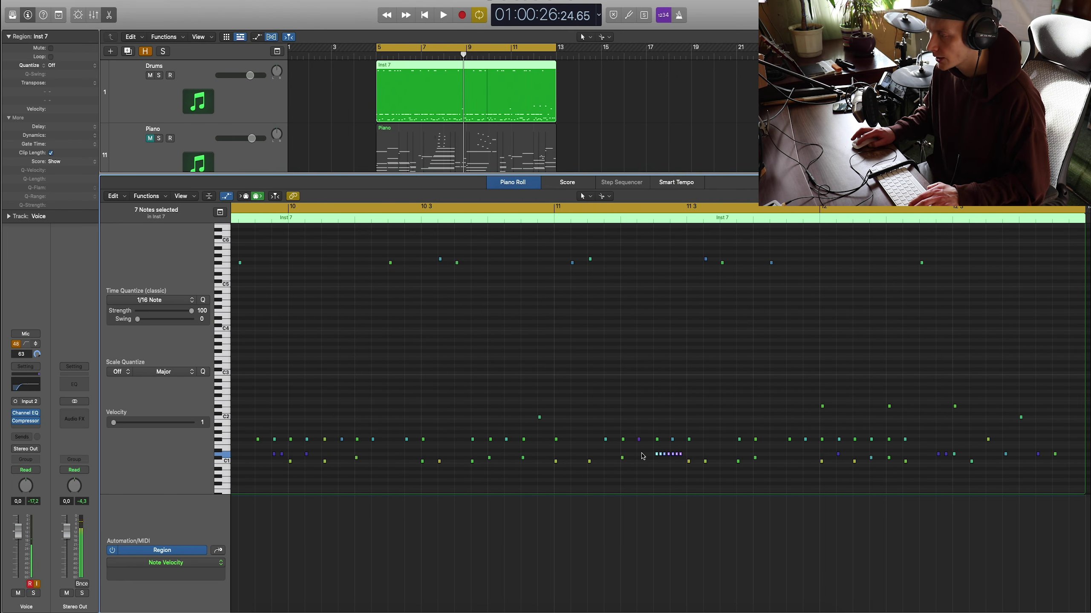
{"action": "scroll", "coordinate": [663, 459], "scroll_direction": "left", "scroll_amount": 1}
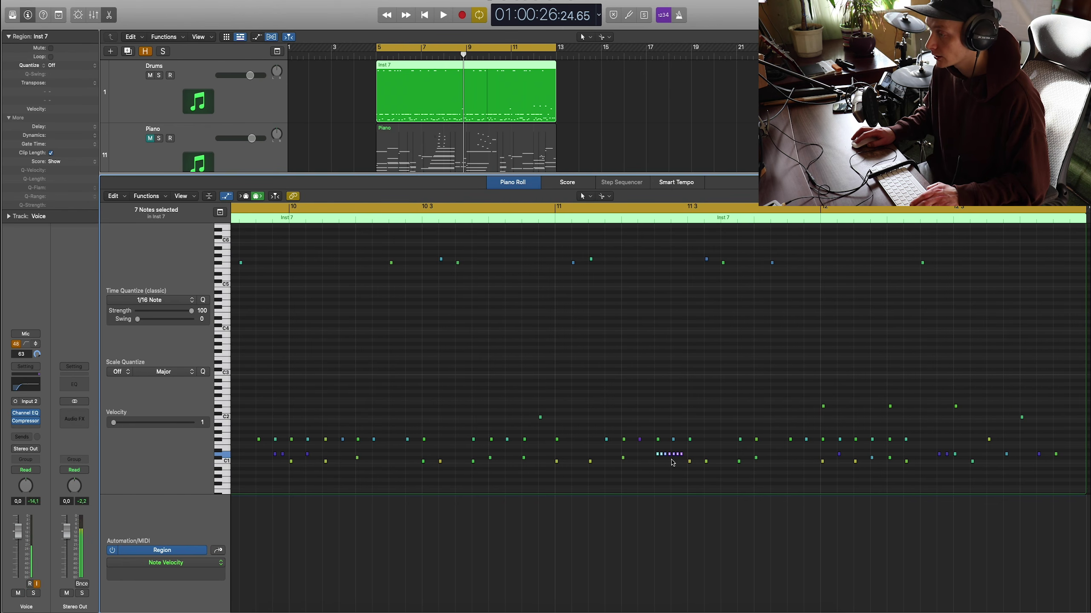
{"action": "scroll", "coordinate": [672, 463], "scroll_direction": "left", "scroll_amount": 2}
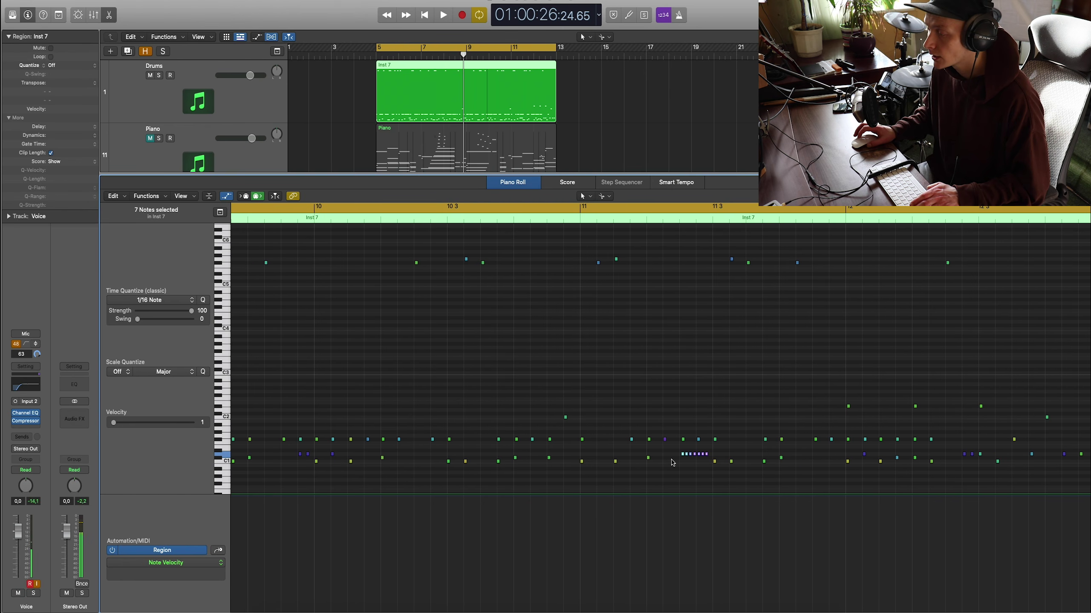
{"action": "scroll", "coordinate": [673, 464], "scroll_direction": "down", "scroll_amount": 1}
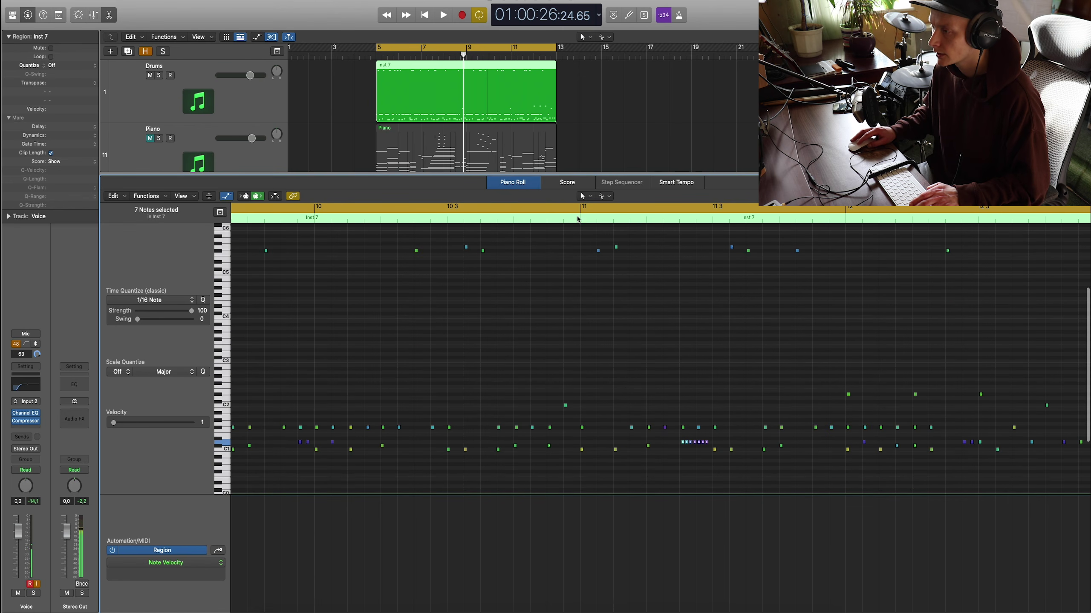
{"action": "left_click", "coordinate": [580, 218]}
{"action": "key", "text": "space"}
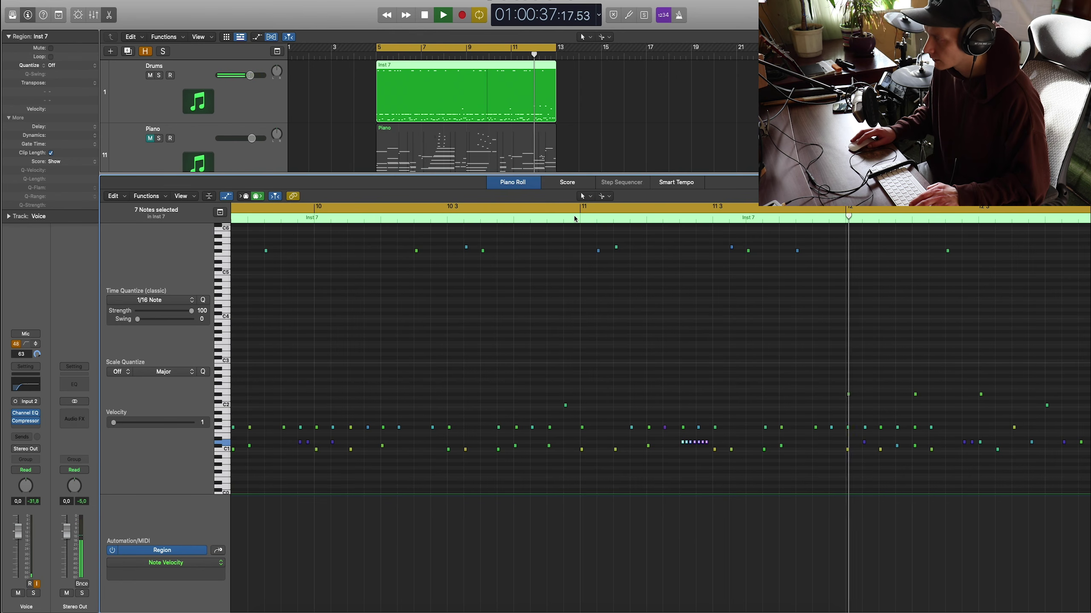
{"action": "scroll", "coordinate": [629, 278], "scroll_direction": "down", "scroll_amount": 2}
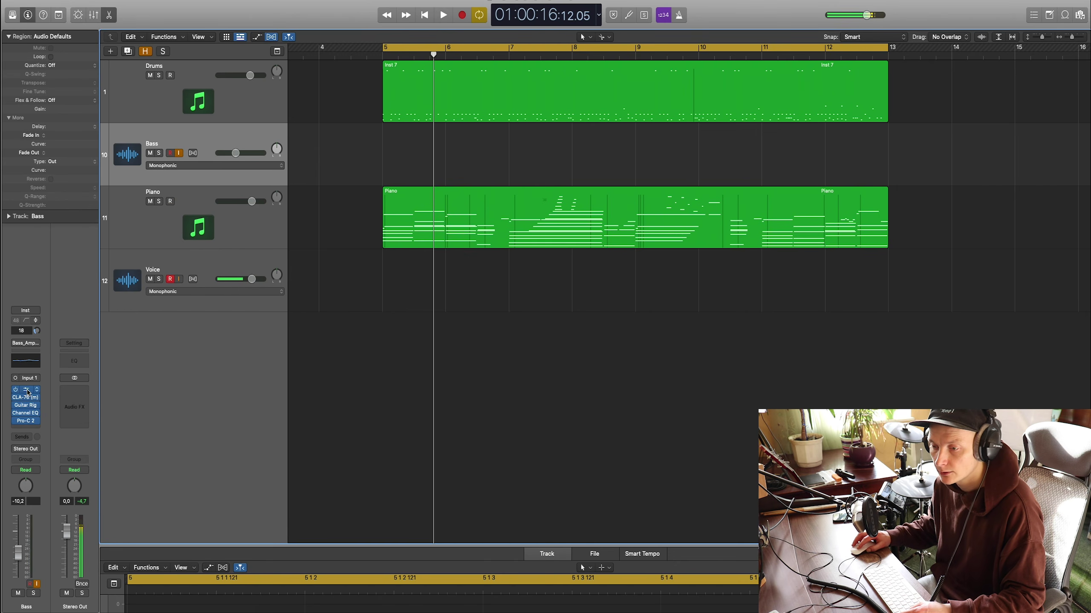
Step: Review the Pro-Q 3, CLA-76, Guitar Rig, Channel EQ and Pro-C 2 settings on the Bass track
{"action": "left_click", "coordinate": [25, 390]}
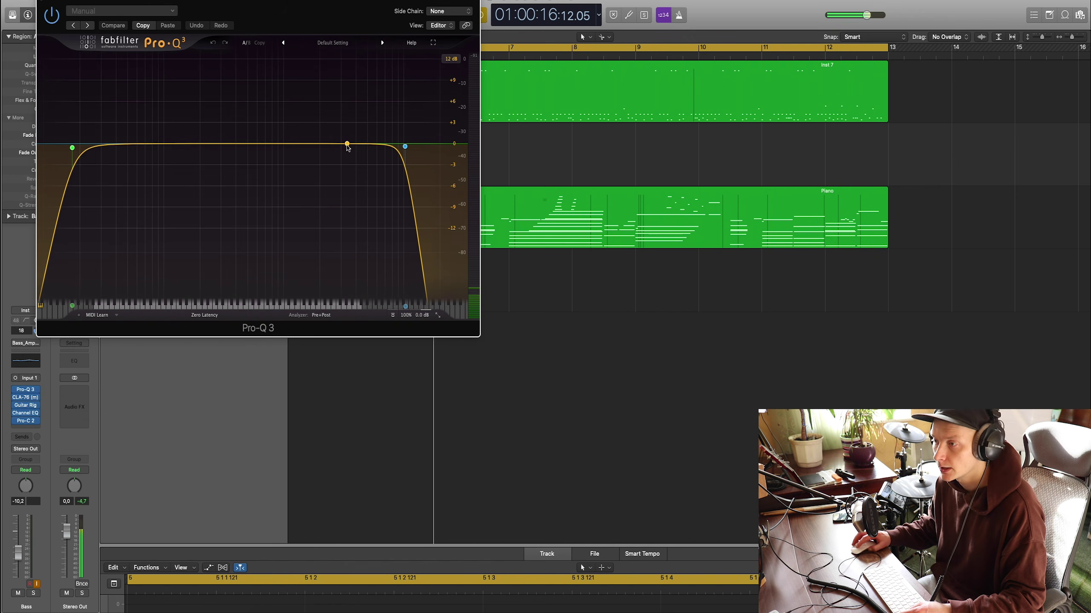
{"action": "left_click_drag", "start_coordinate": [272, 11], "coordinate": [288, 11]}
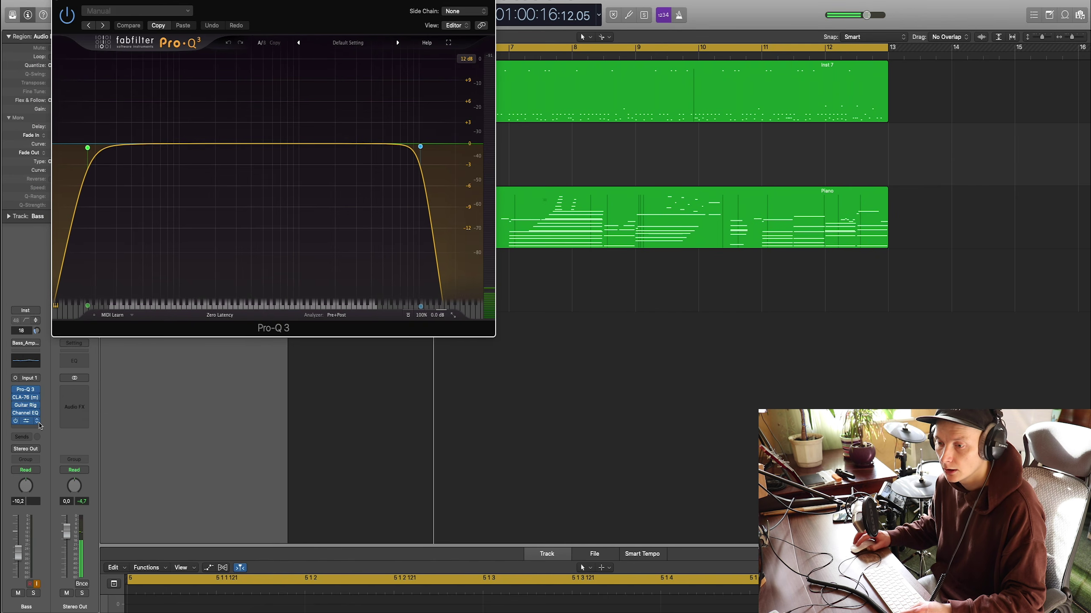
{"action": "left_click", "coordinate": [25, 397]}
{"action": "left_click", "coordinate": [184, 407]}
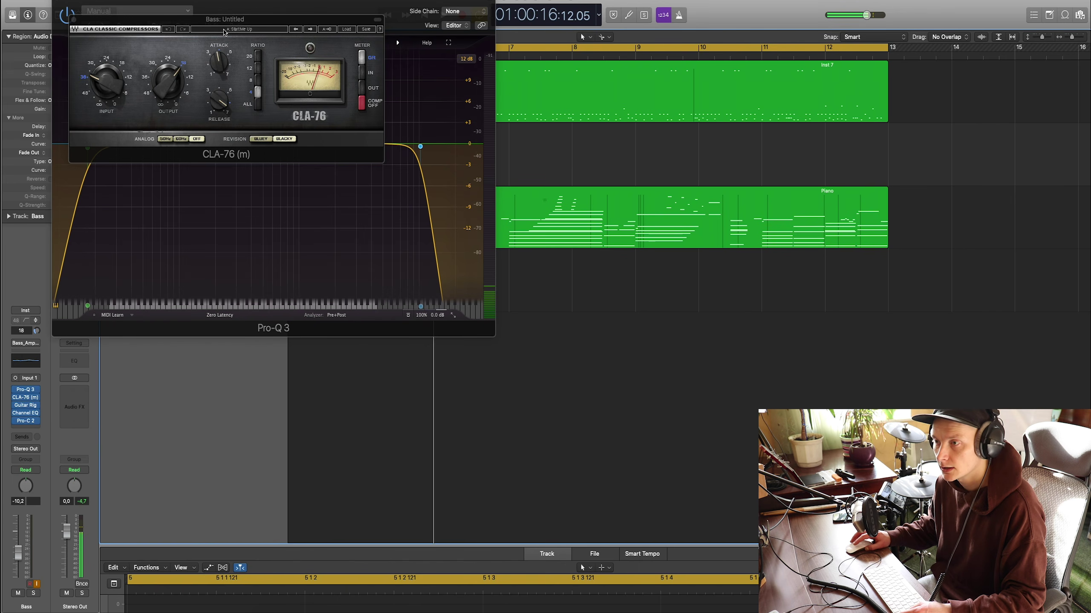
{"action": "left_click", "coordinate": [25, 406]}
{"action": "left_click_drag", "start_coordinate": [488, 34], "coordinate": [394, 34]}
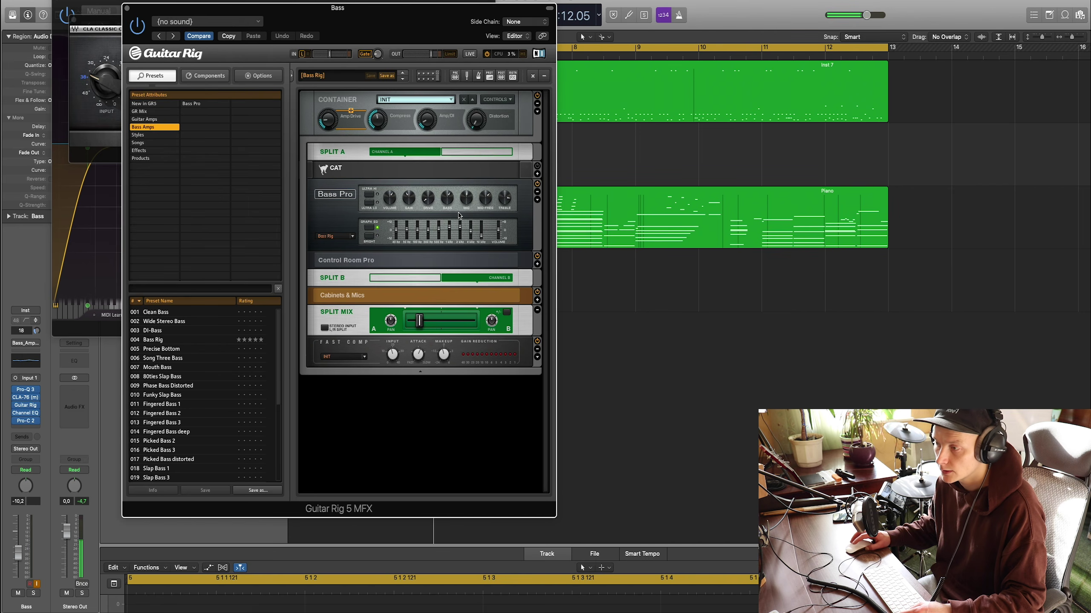
{"action": "left_click", "coordinate": [27, 415]}
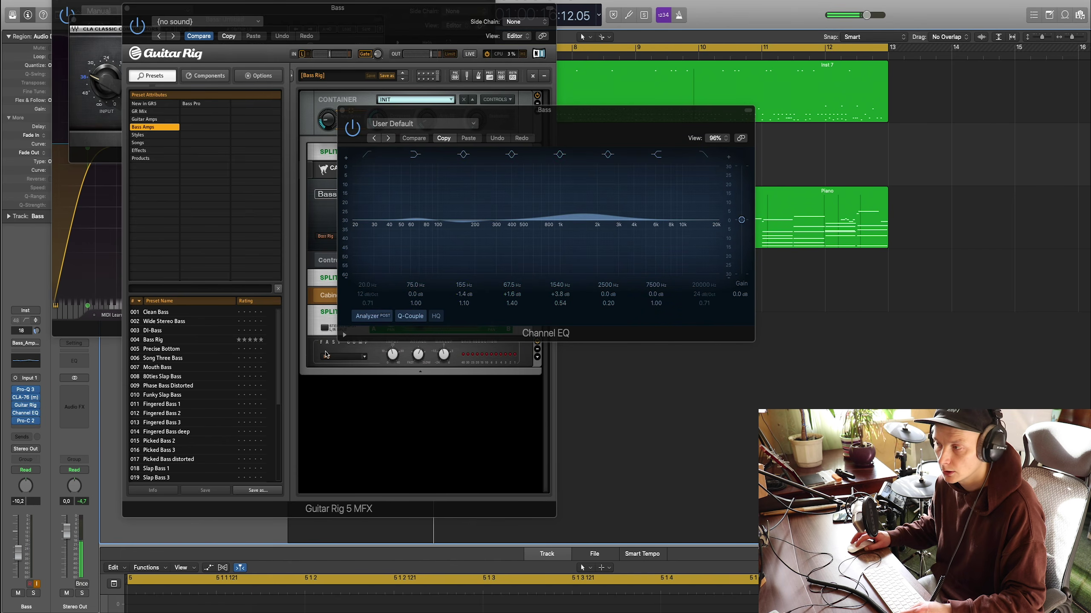
{"action": "left_click", "coordinate": [26, 424]}
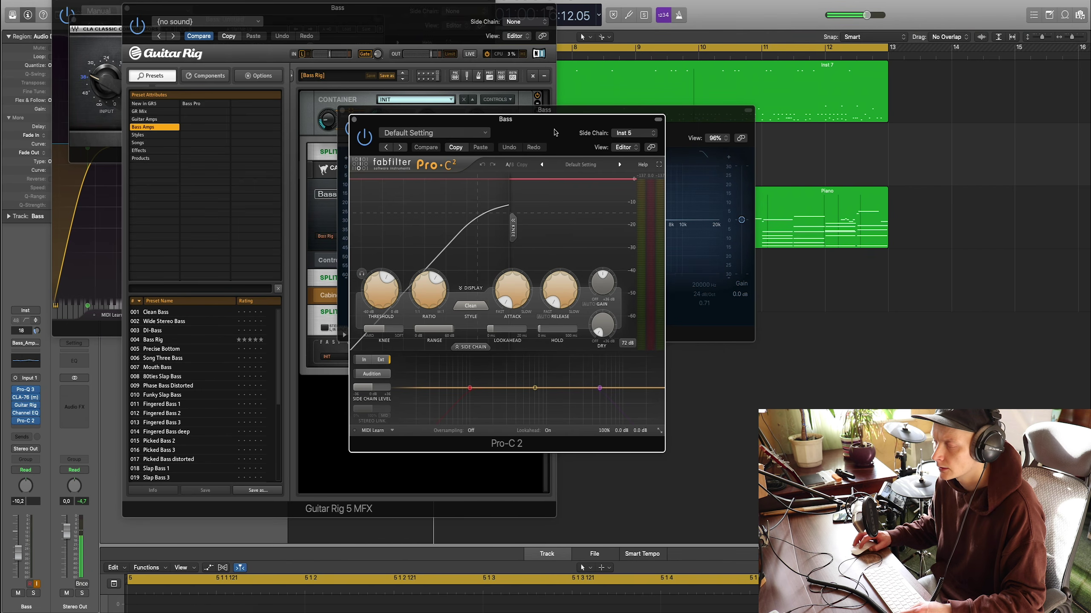
{"action": "mouse_move", "coordinate": [557, 134]}
{"action": "left_mouse_down"}
{"action": "mouse_move", "coordinate": [588, 131]}
{"action": "mouse_move", "coordinate": [545, 134]}
{"action": "left_mouse_up"}
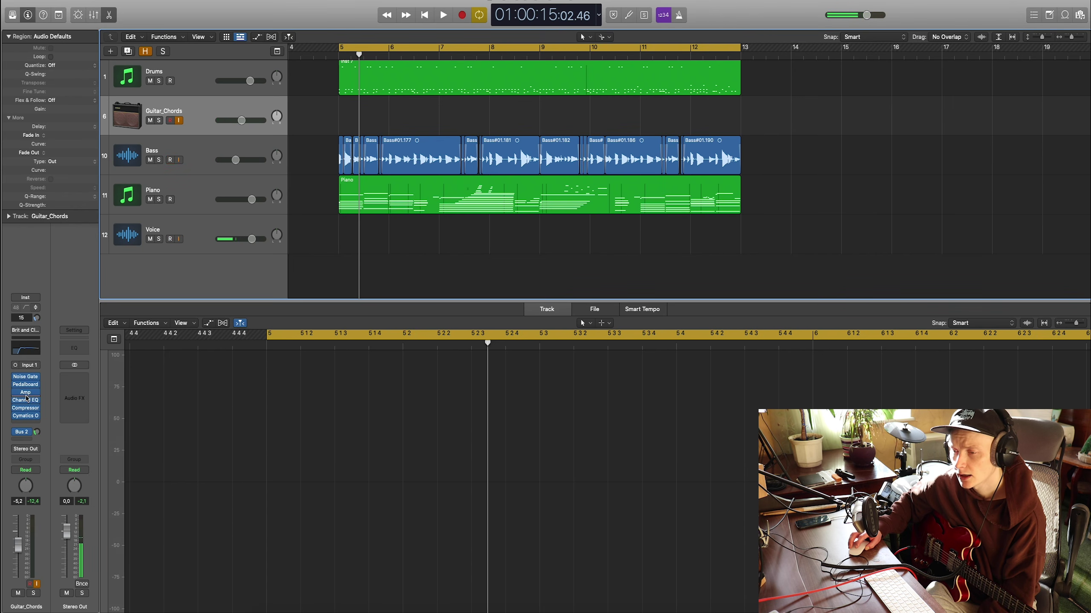
Step: Review the Pedalboard and Cymatics Origin settings on the Guitar_Chords track and record the guitar chord part
{"action": "left_click", "coordinate": [25, 387]}
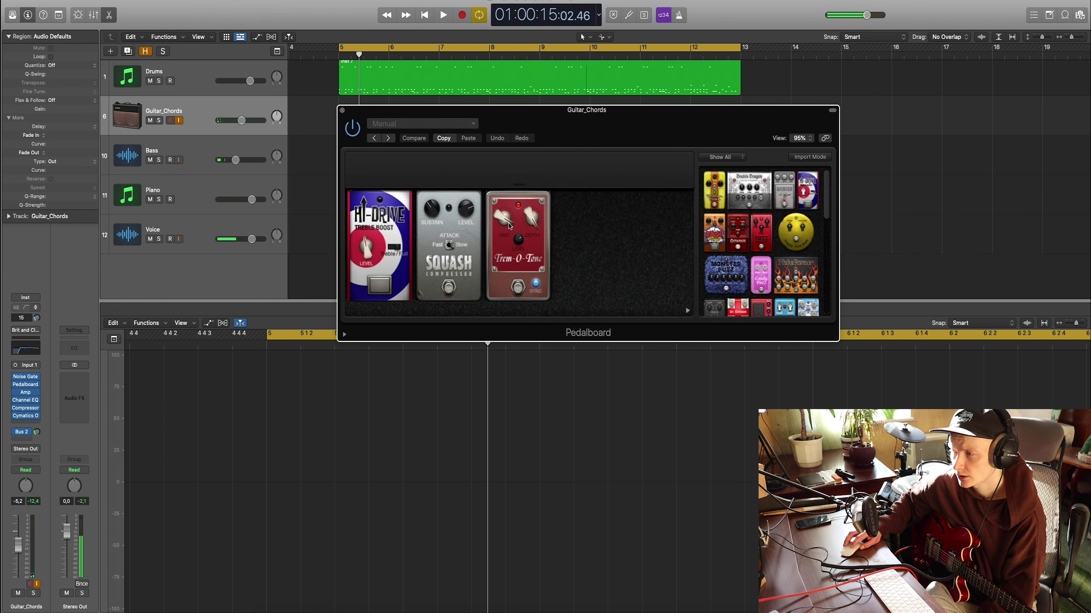
{"action": "left_click", "coordinate": [342, 111]}
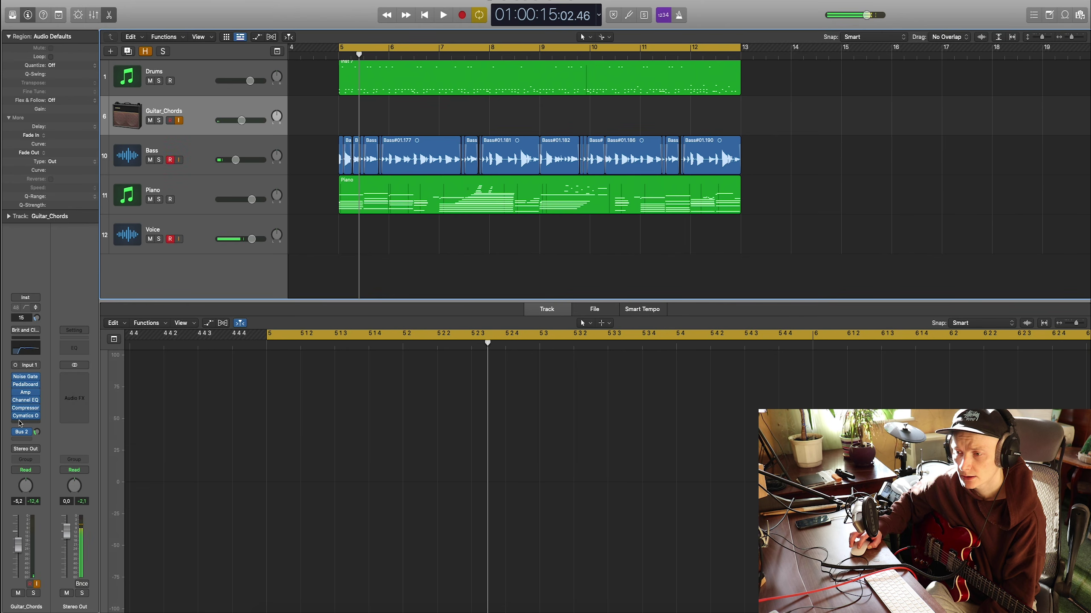
{"action": "left_click", "coordinate": [29, 416]}
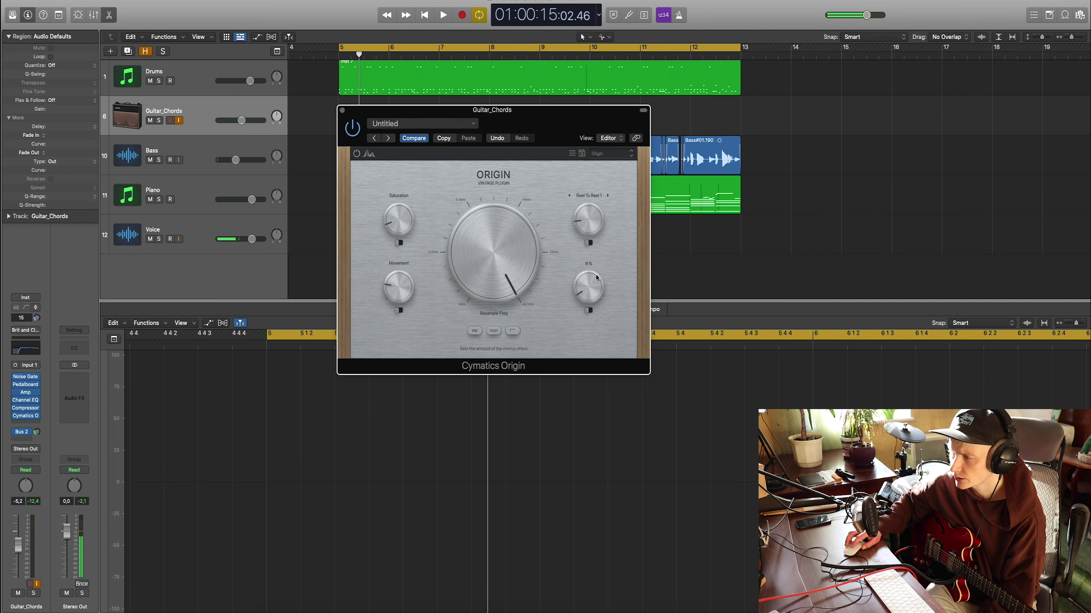
{"action": "left_click", "coordinate": [343, 111]}
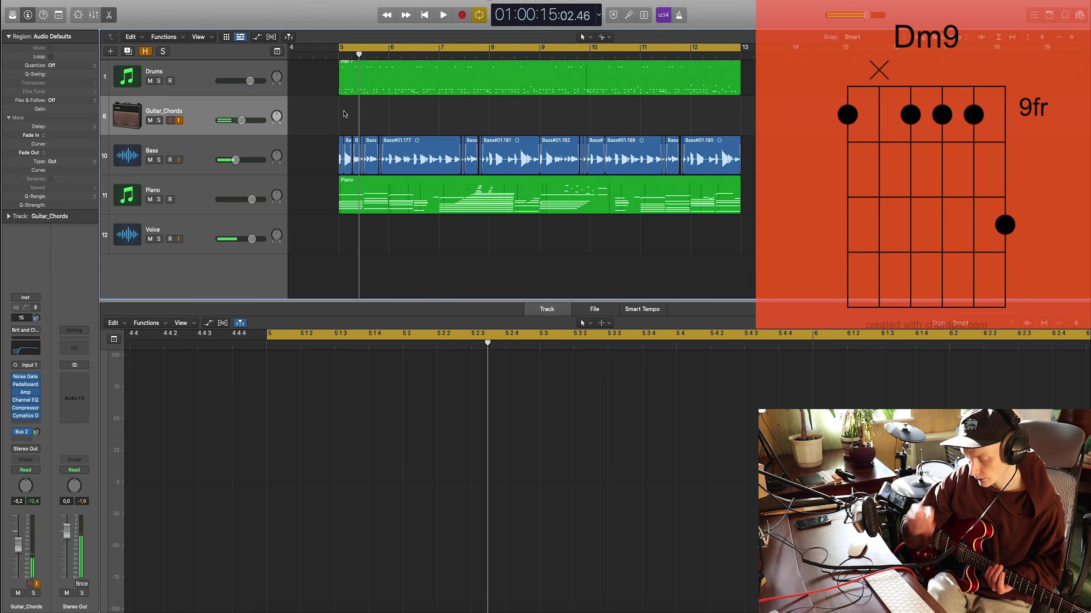
{"action": "key", "text": "r"}
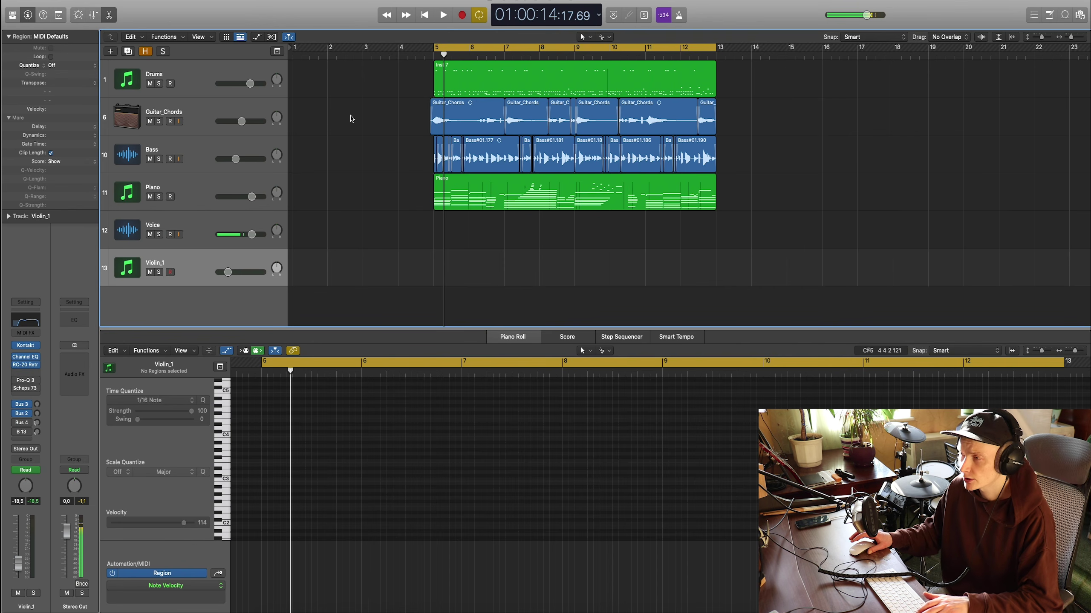
Step: Check the Kontakt Solo Viola instrument on Violin_1 and record its part over bars 5 to 12
{"action": "left_click", "coordinate": [26, 346]}
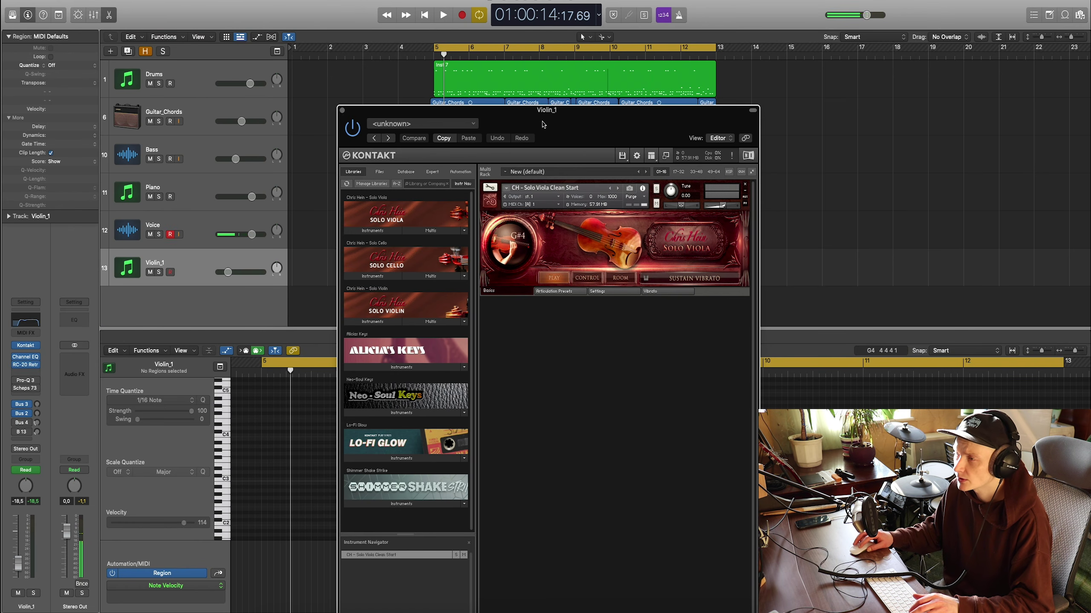
{"action": "left_click", "coordinate": [342, 111]}
{"action": "key", "text": "r"}
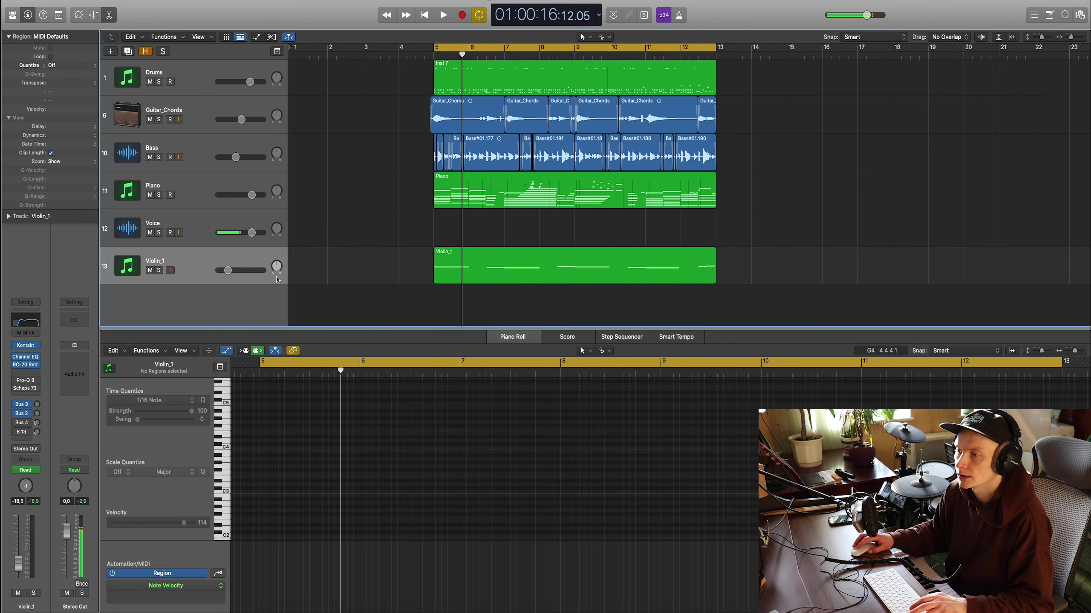
Step: Pan Violin_1 to +39 and the second violin track to the opposite side, and record the second violin part from bar 5
{"action": "left_click", "coordinate": [247, 256]}
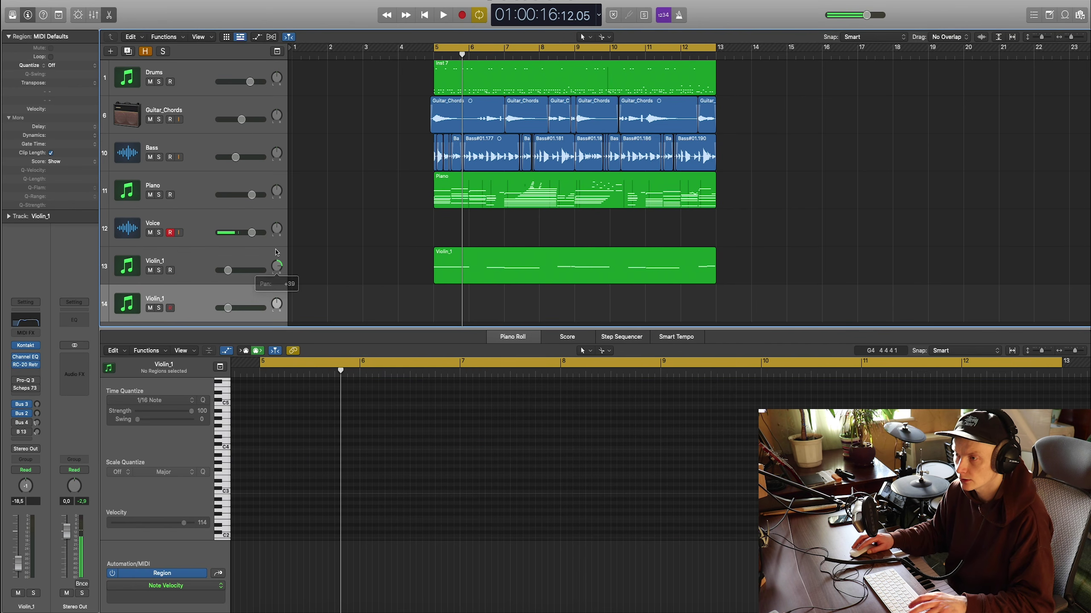
{"action": "left_click_drag", "start_coordinate": [277, 304], "coordinate": [277, 318]}
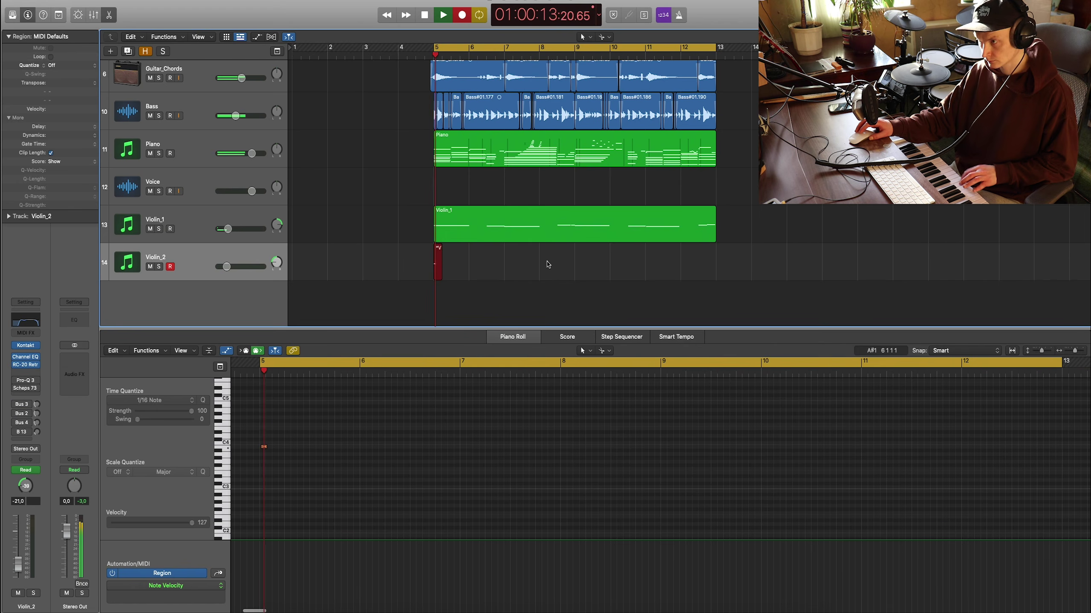
{"action": "left_click", "coordinate": [549, 219]}
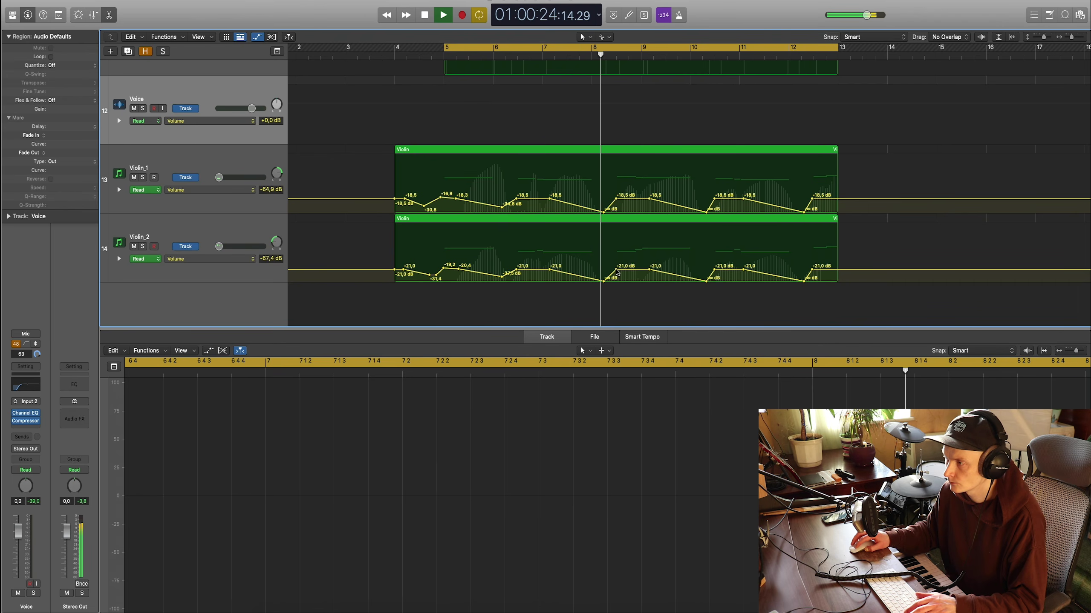
Step: Nudge the volume automation point shortly after the start of bar 8 on the Violin_2 track
{"action": "left_click_drag", "start_coordinate": [616, 270], "coordinate": [617, 268]}
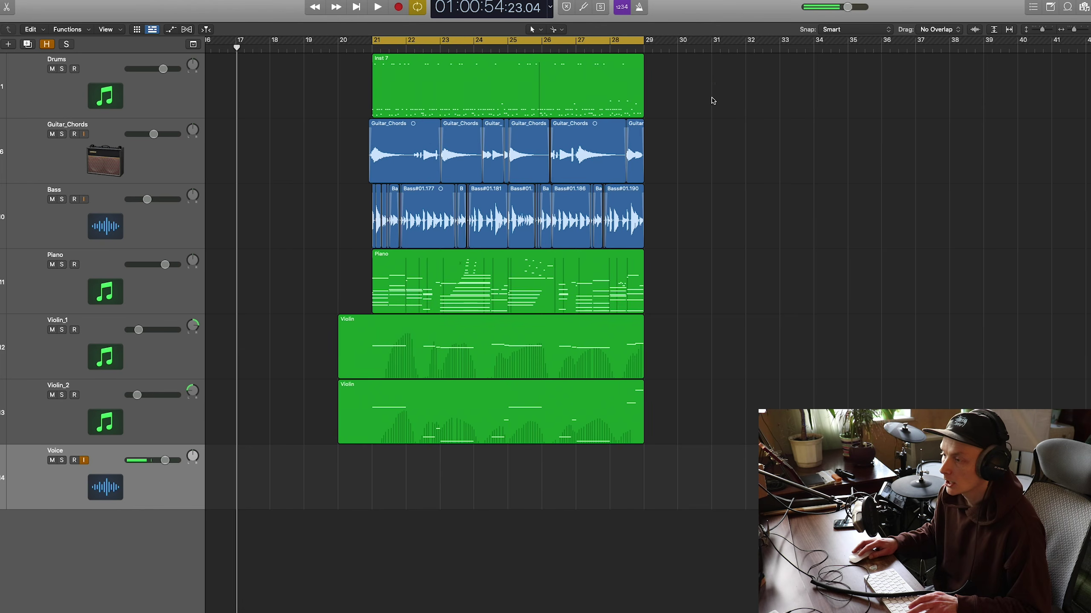
Step: Copy the drums, bass and piano regions from bar 21 to bar 13 with their automation, and play from bar 13
{"action": "left_click_drag", "start_coordinate": [715, 83], "coordinate": [324, 414]}
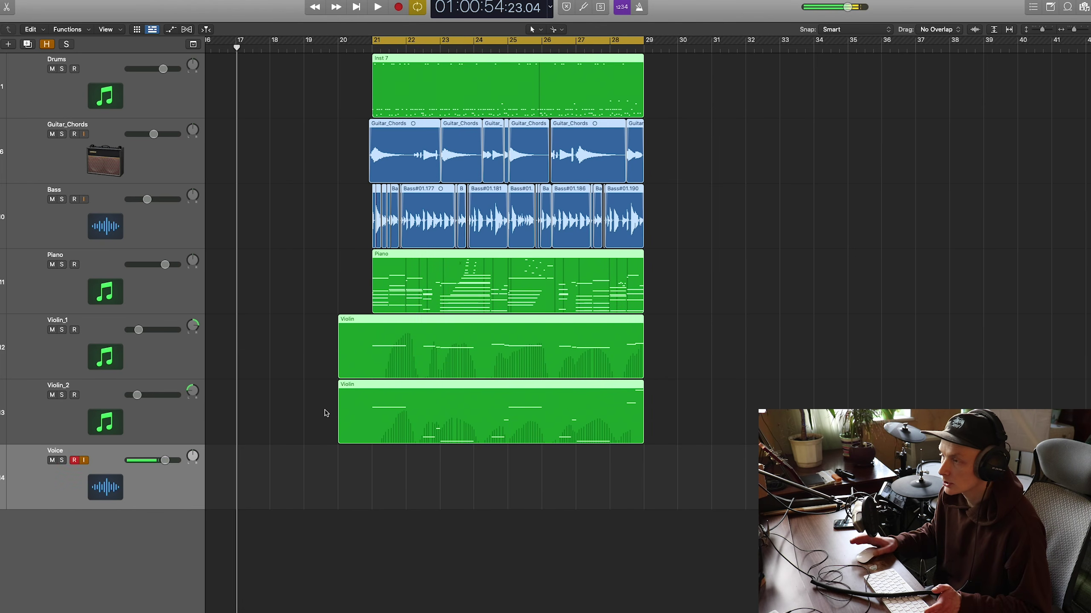
{"action": "scroll", "coordinate": [889, 333], "scroll_direction": "left", "scroll_amount": 8}
{"action": "left_click_drag", "start_coordinate": [996, 333], "coordinate": [733, 381]}
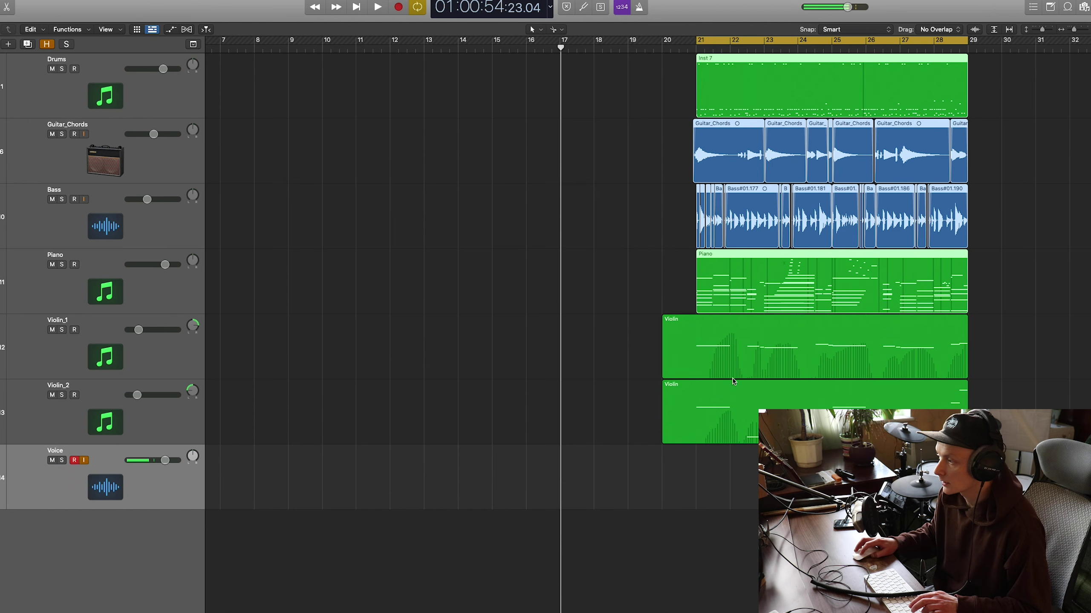
{"action": "left_click_drag", "start_coordinate": [1002, 131], "coordinate": [687, 143]}
{"action": "left_click_drag", "start_coordinate": [748, 83], "coordinate": [486, 79]}
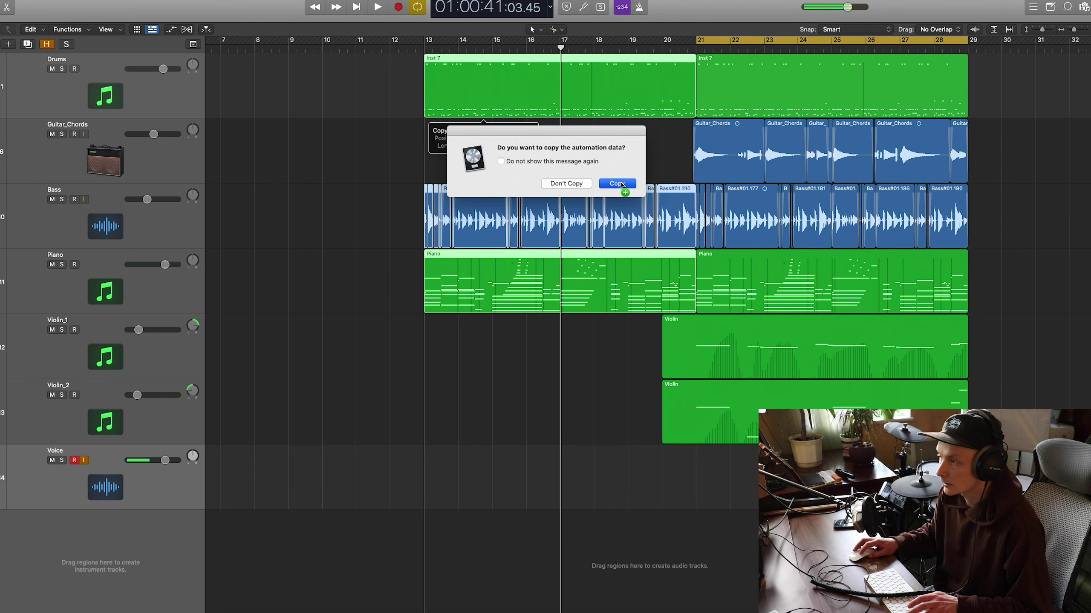
{"action": "left_click", "coordinate": [618, 184]}
{"action": "left_click", "coordinate": [423, 48]}
{"action": "key", "text": "space"}
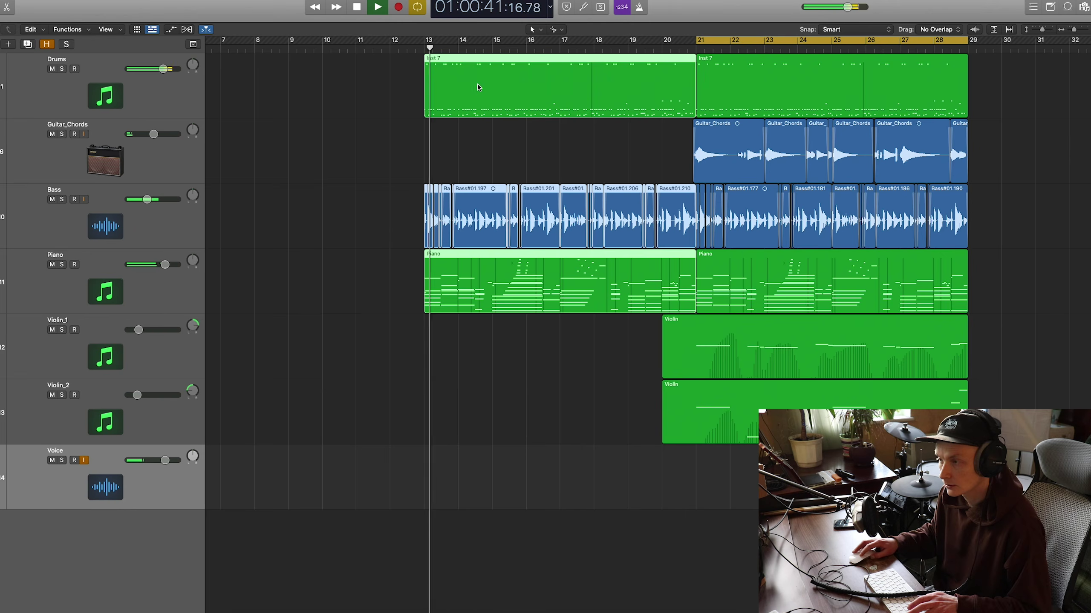
Step: Copy the drums, bass and piano regions from bar 13 to bar 29, including their automation data
{"action": "key", "text": "super+Left"}
{"action": "key", "text": "super+Left"}
{"action": "key", "text": "super+Left"}
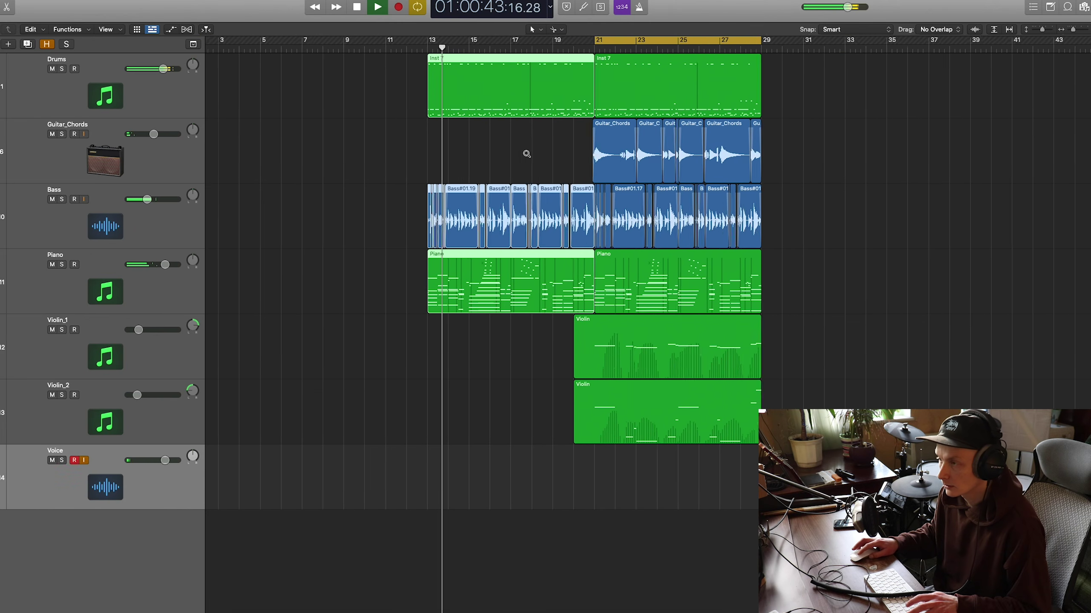
{"action": "left_click_drag", "start_coordinate": [433, 87], "coordinate": [662, 96]}
{"action": "key", "text": "Return"}
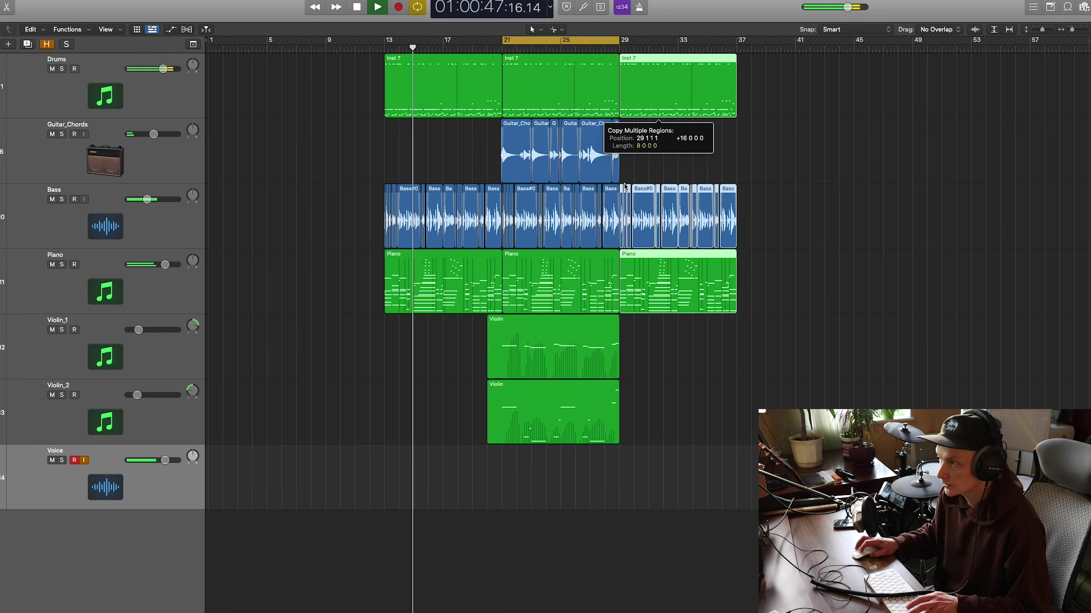
{"action": "key", "text": "super+Right"}
{"action": "key", "text": "super+Right"}
{"action": "left_click", "coordinate": [678, 158]}
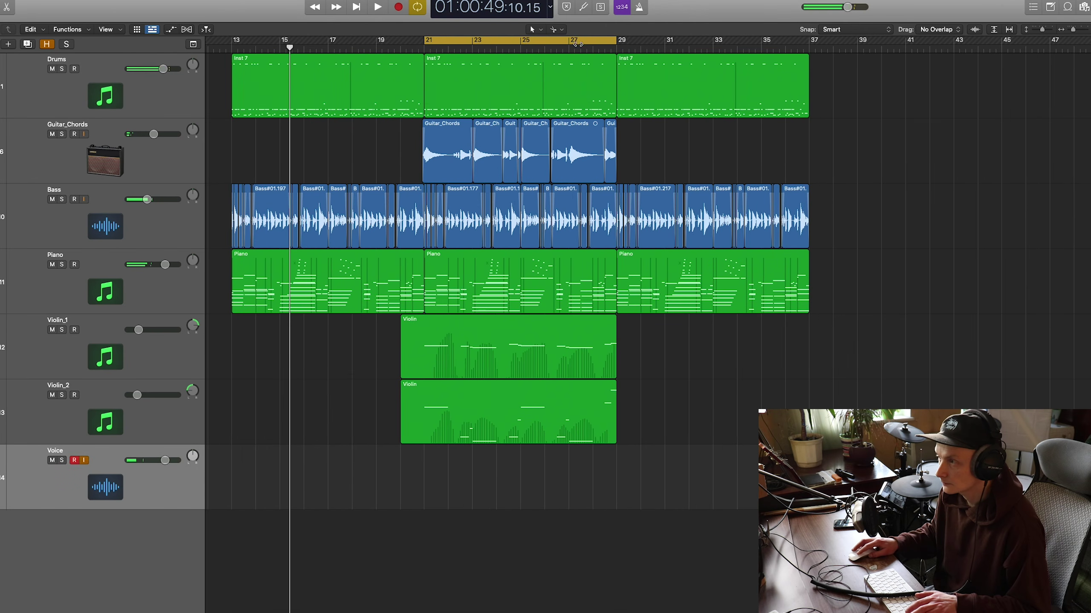
Step: Move the cycle range to bars 29 to 37 and delete the bass regions between bars 29 and 33
{"action": "left_click_drag", "start_coordinate": [580, 40], "coordinate": [769, 53]}
{"action": "key", "text": "space"}
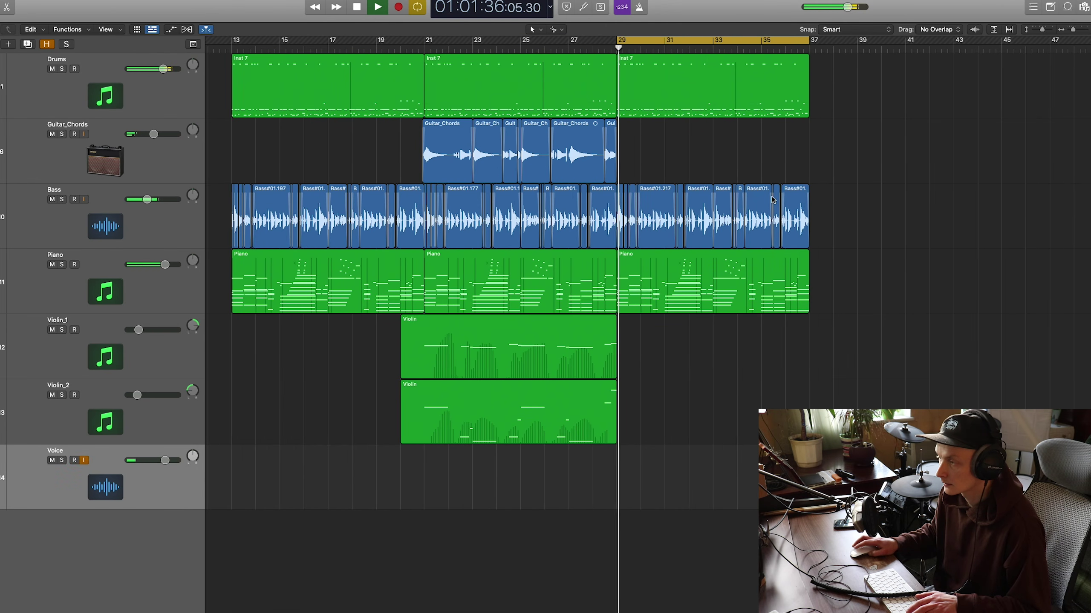
{"action": "key", "text": "super+Right"}
{"action": "key", "text": "space"}
{"action": "left_click_drag", "start_coordinate": [752, 158], "coordinate": [626, 238]}
{"action": "key", "text": "Delete"}
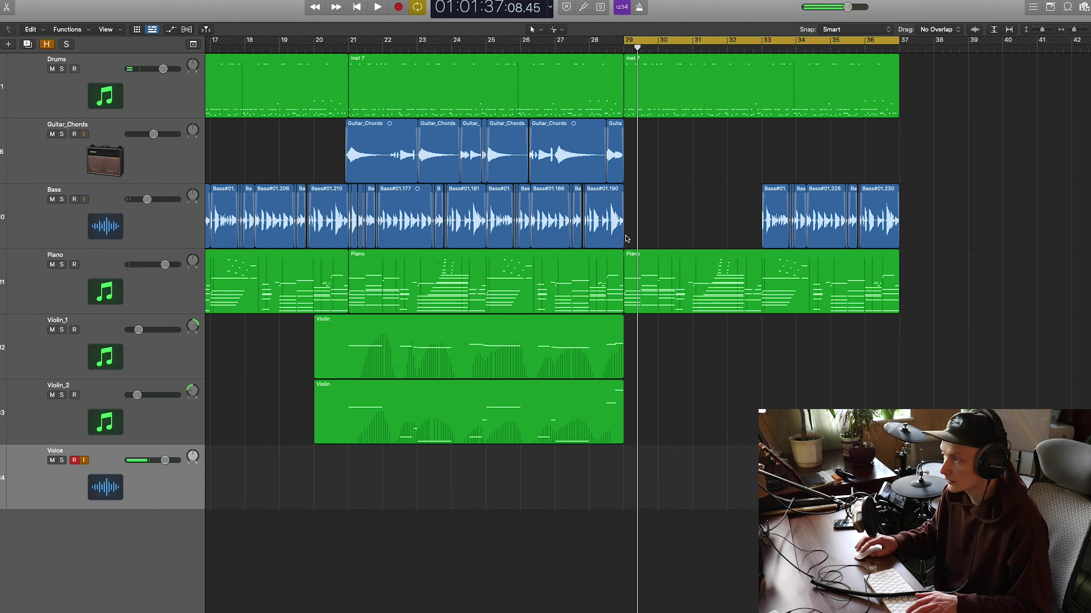
Step: Copy the Guitar_Chords regions from bar 21 to bar 29 and play the section back
{"action": "key", "text": "space"}
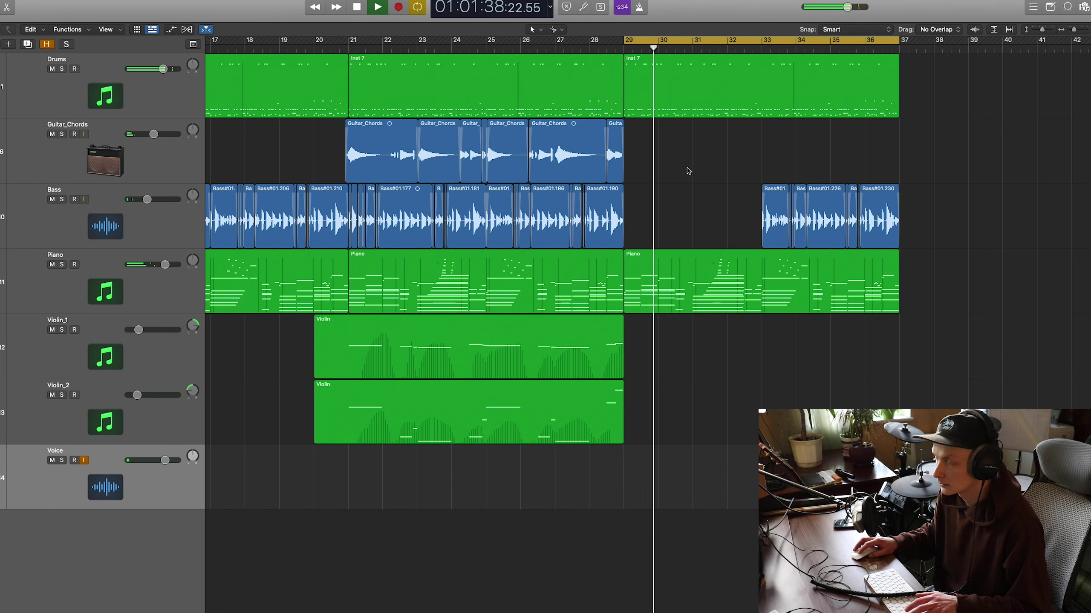
{"action": "key", "text": "space"}
{"action": "left_click_drag", "start_coordinate": [365, 146], "coordinate": [649, 150]}
{"action": "key", "text": "z"}
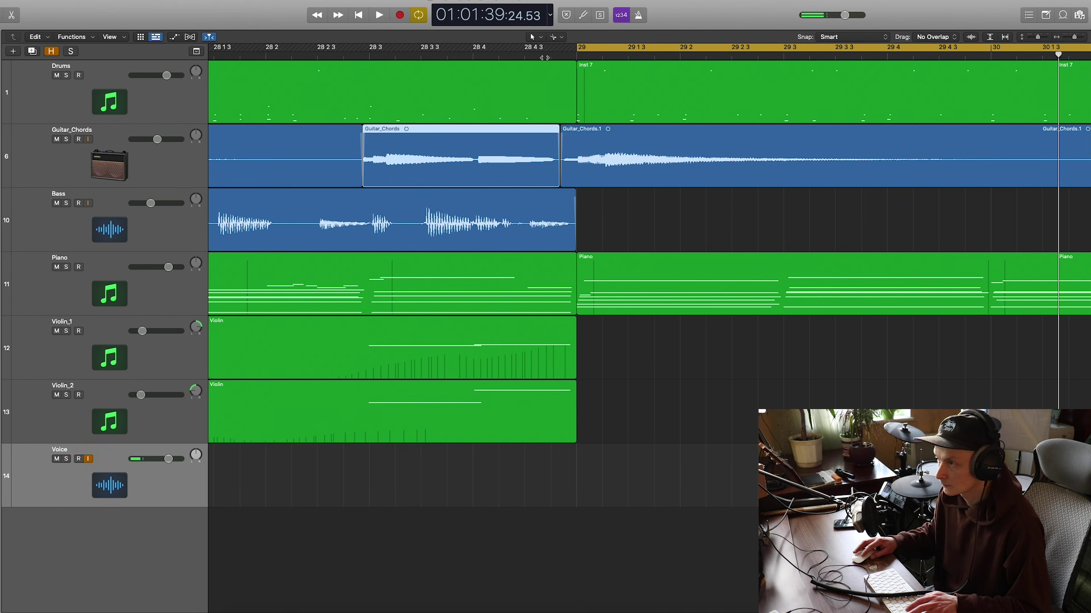
{"action": "key", "text": "space"}
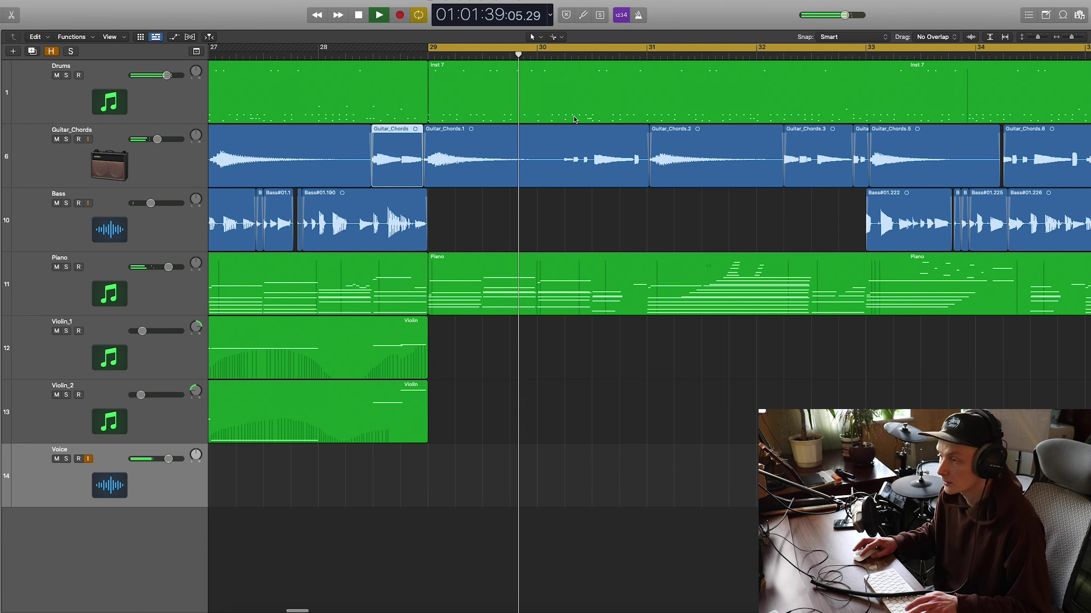
{"action": "key", "text": "z"}
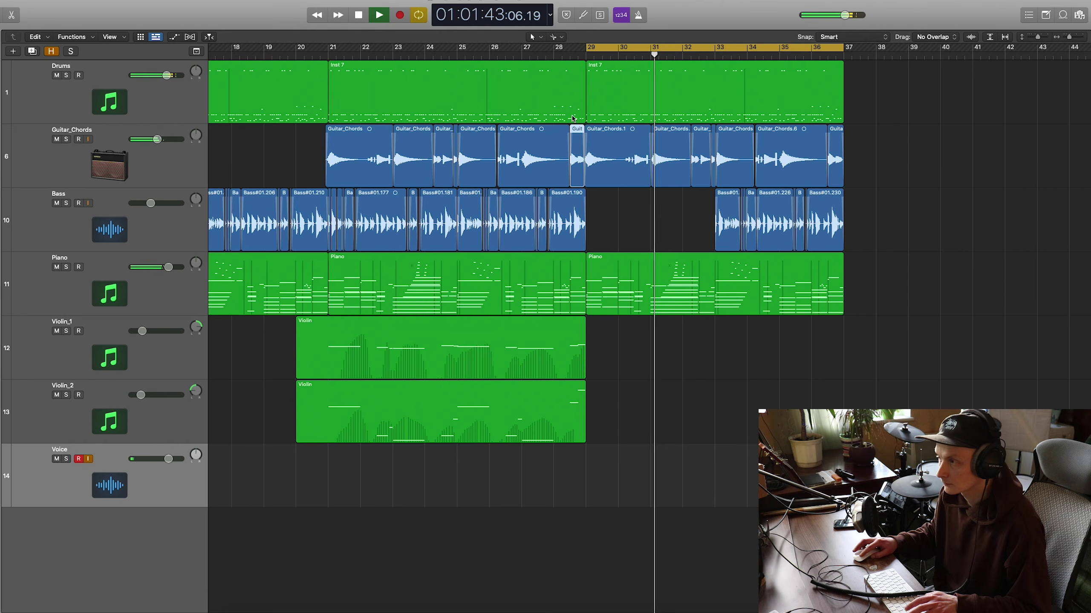
{"action": "key", "text": "super+Left"}
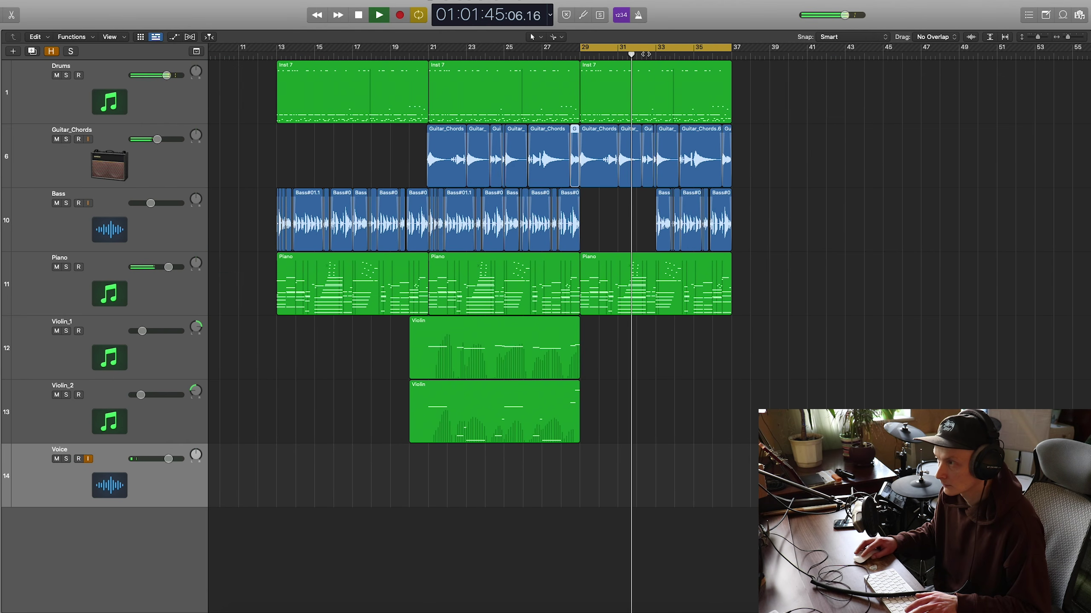
Step: Open the drum region at bar 29 for note editing and delete the drum notes just before bar 33
{"action": "left_click", "coordinate": [645, 54]}
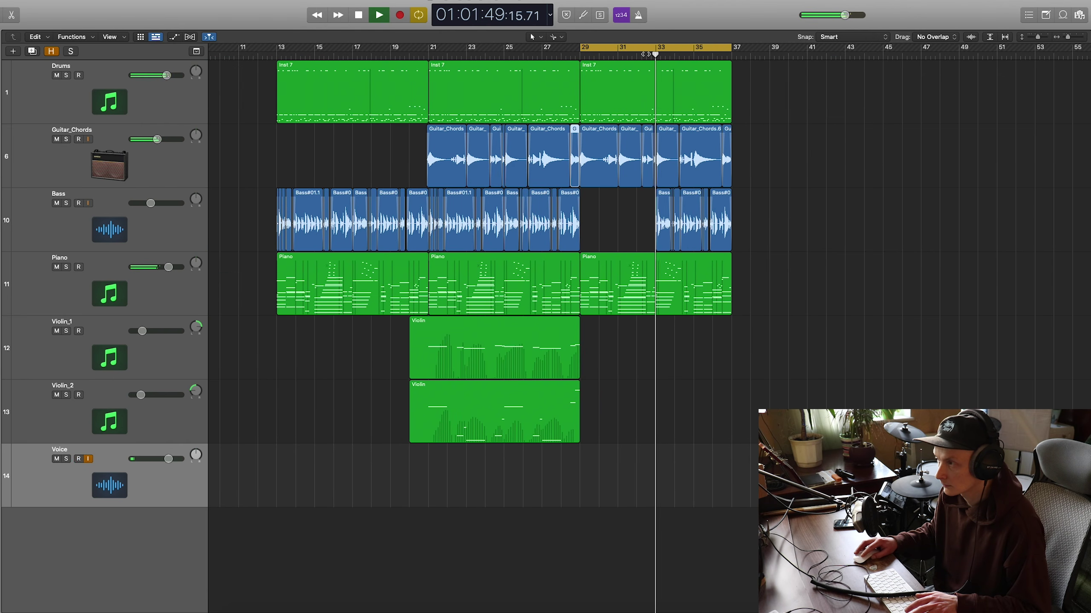
{"action": "key", "text": "space"}
{"action": "double_click", "coordinate": [658, 93]}
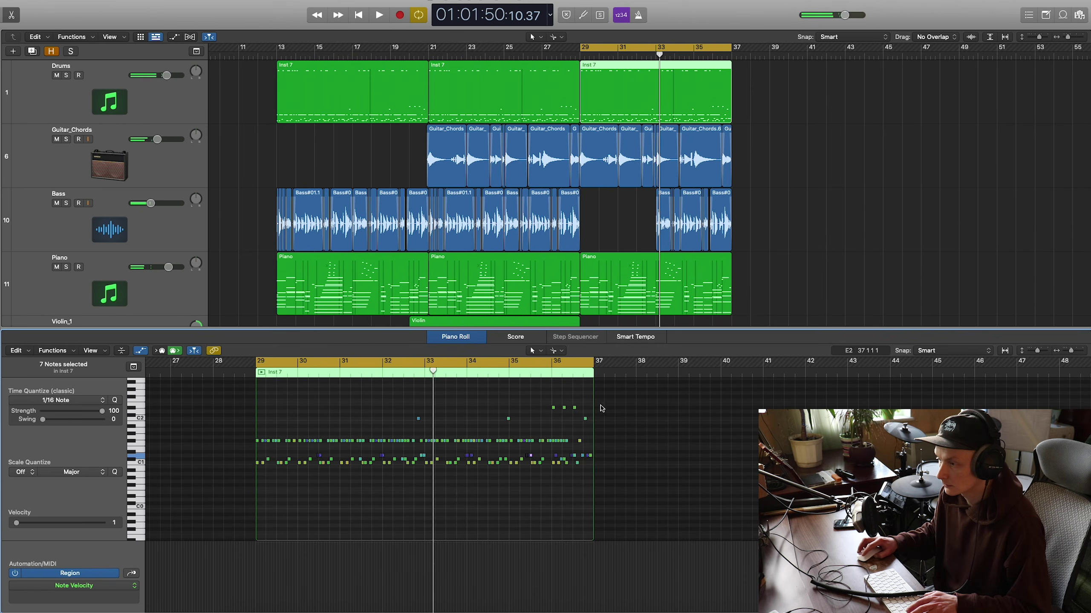
{"action": "key", "text": "super+Right"}
{"action": "key", "text": "super+Right"}
{"action": "key", "text": "super+Right"}
{"action": "key", "text": "super+Right"}
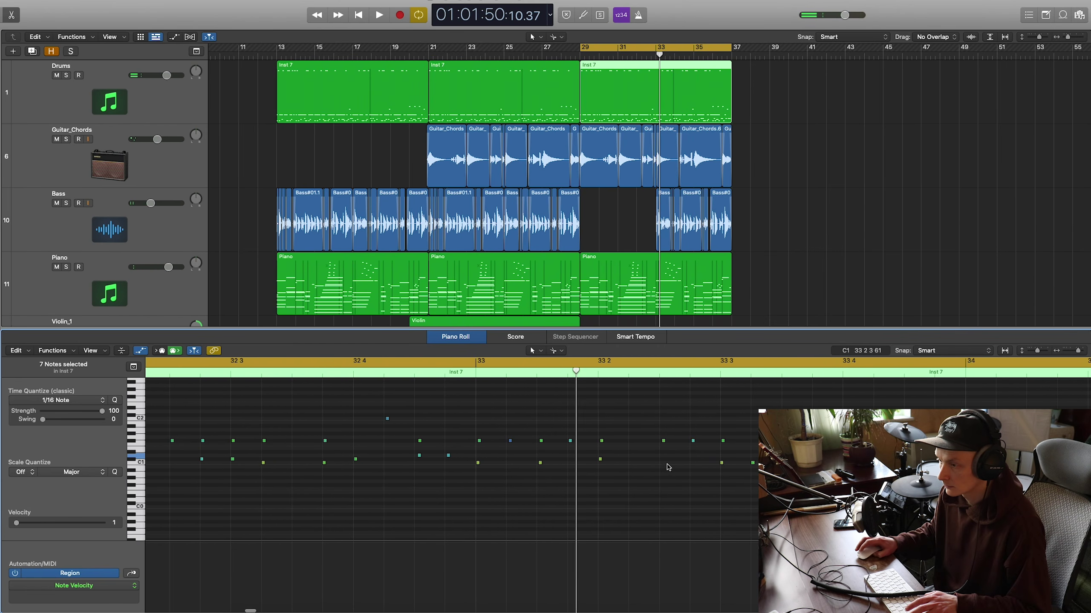
{"action": "scroll", "coordinate": [591, 459], "scroll_direction": "left", "scroll_amount": 3}
{"action": "left_click_drag", "start_coordinate": [534, 398], "coordinate": [451, 494]}
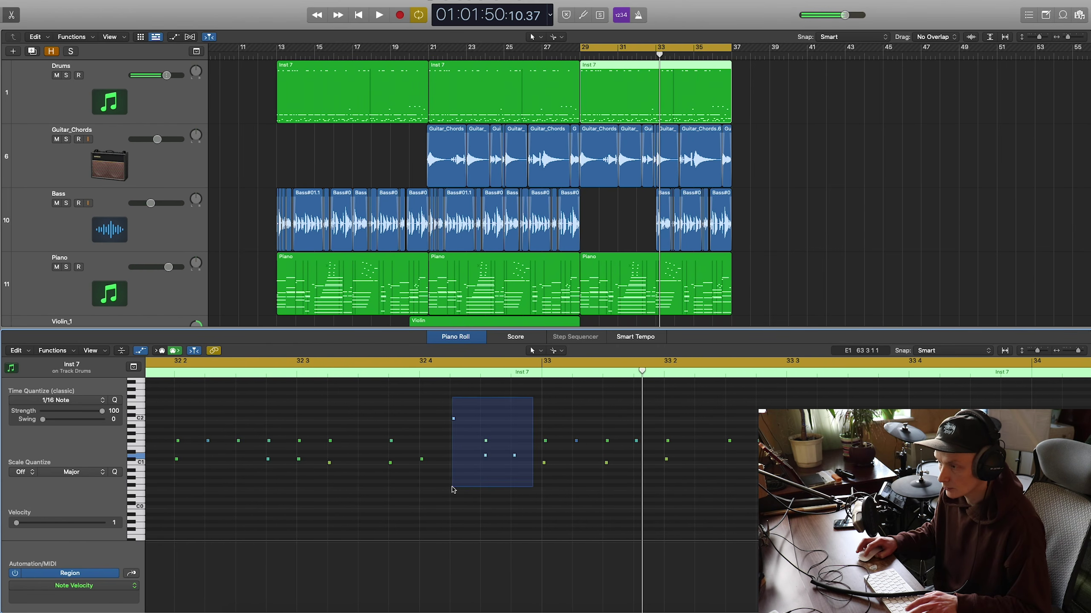
{"action": "key", "text": "Delete"}
Step: Play back the drum edit from around bar 32 into bar 33 and close the note editor
{"action": "left_click", "coordinate": [187, 377]}
{"action": "key", "text": "space"}
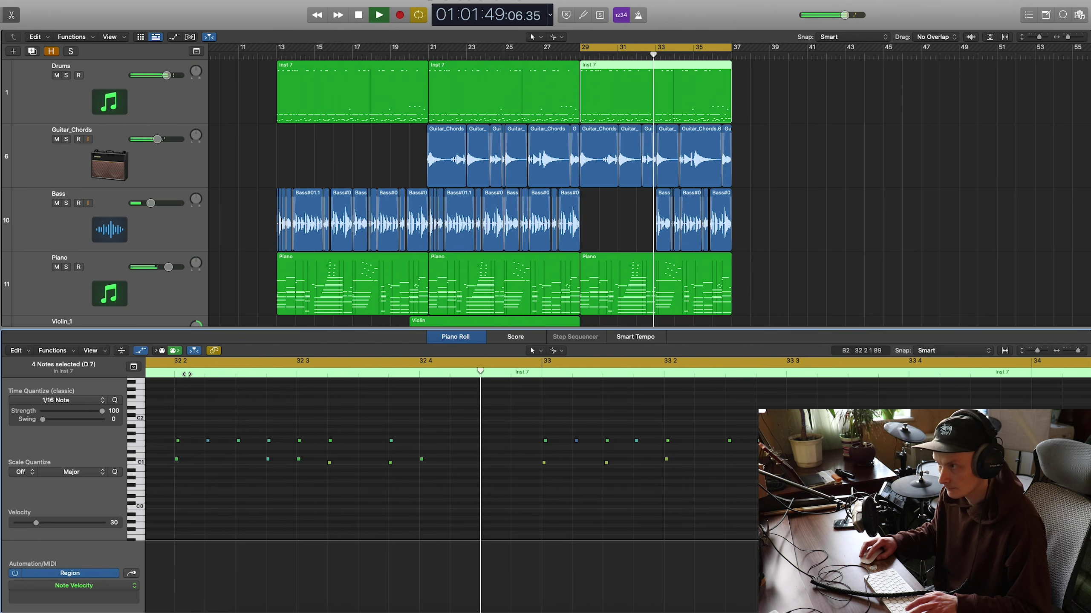
{"action": "key", "text": "space"}
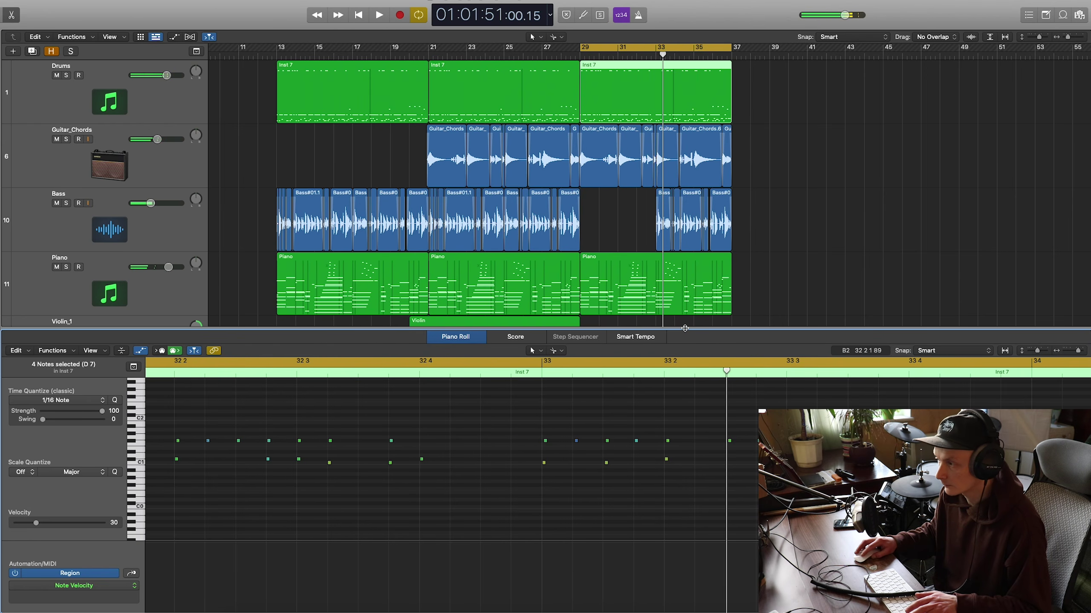
{"action": "key", "text": "e"}
{"action": "key", "text": "super+Left"}
{"action": "key", "text": "super+Up"}
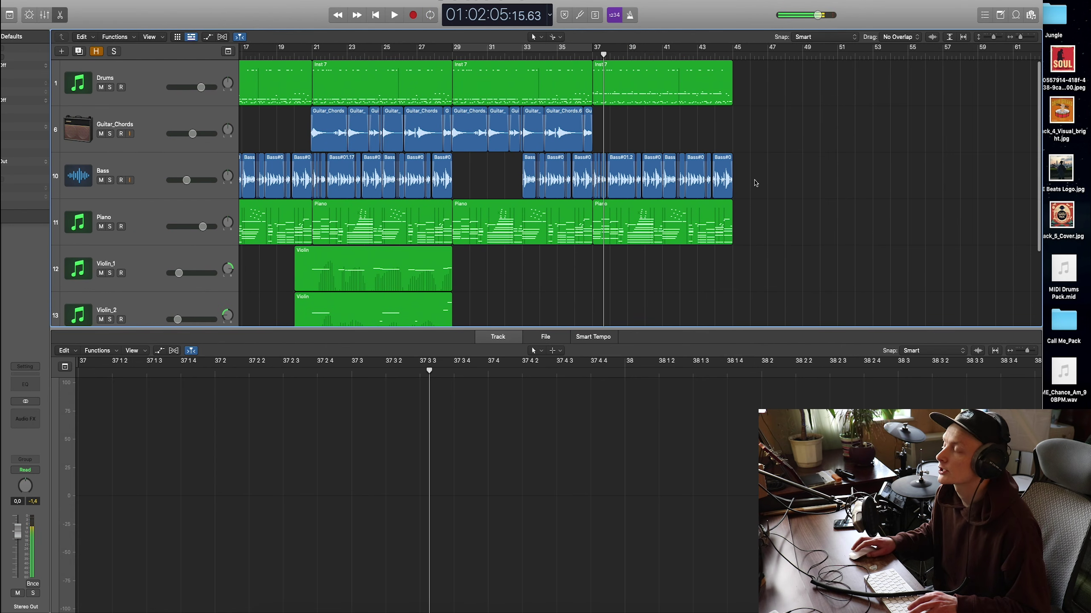
Step: Compare the drum regions at bars 29 and 37 in the Piano Roll, selecting the higher note row in the bar 37 region
{"action": "left_click_drag", "start_coordinate": [755, 80], "coordinate": [560, 82]}
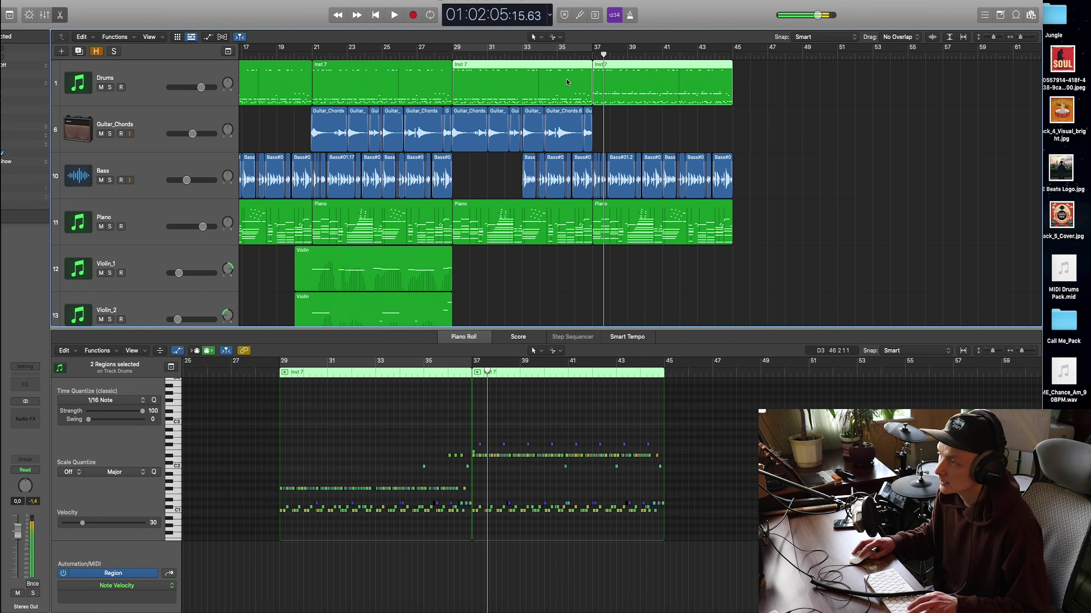
{"action": "left_click", "coordinate": [658, 112]}
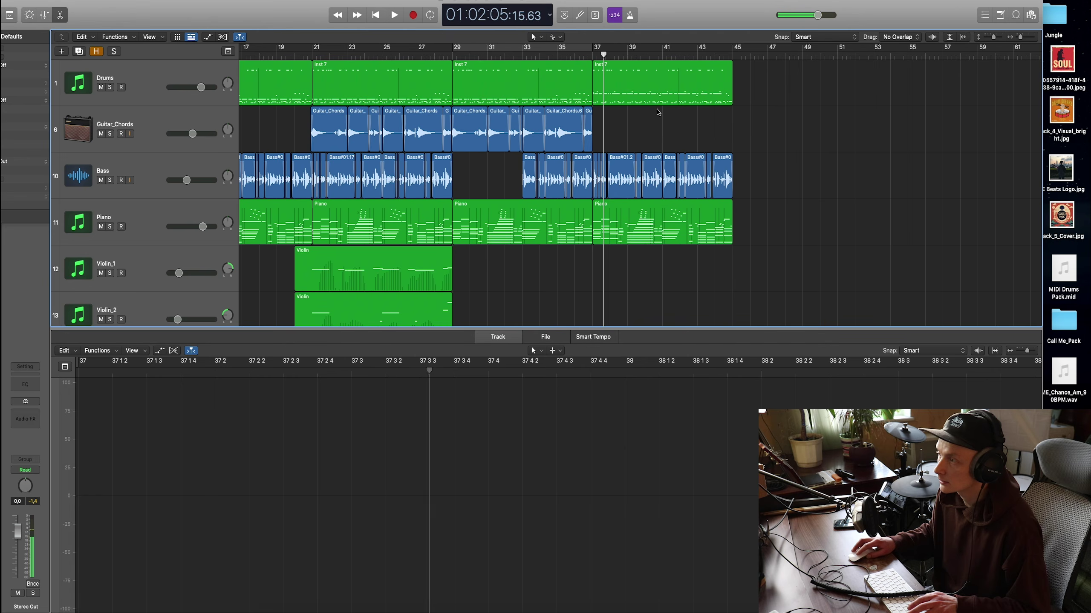
{"action": "left_click_drag", "start_coordinate": [764, 82], "coordinate": [510, 84]}
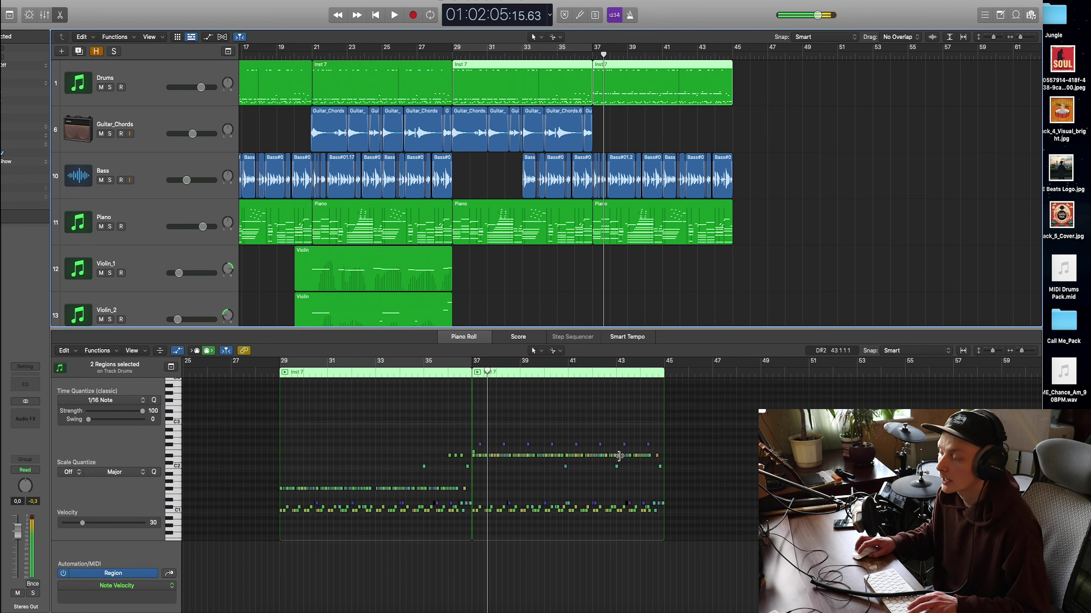
{"action": "left_click_drag", "start_coordinate": [674, 459], "coordinate": [523, 461]}
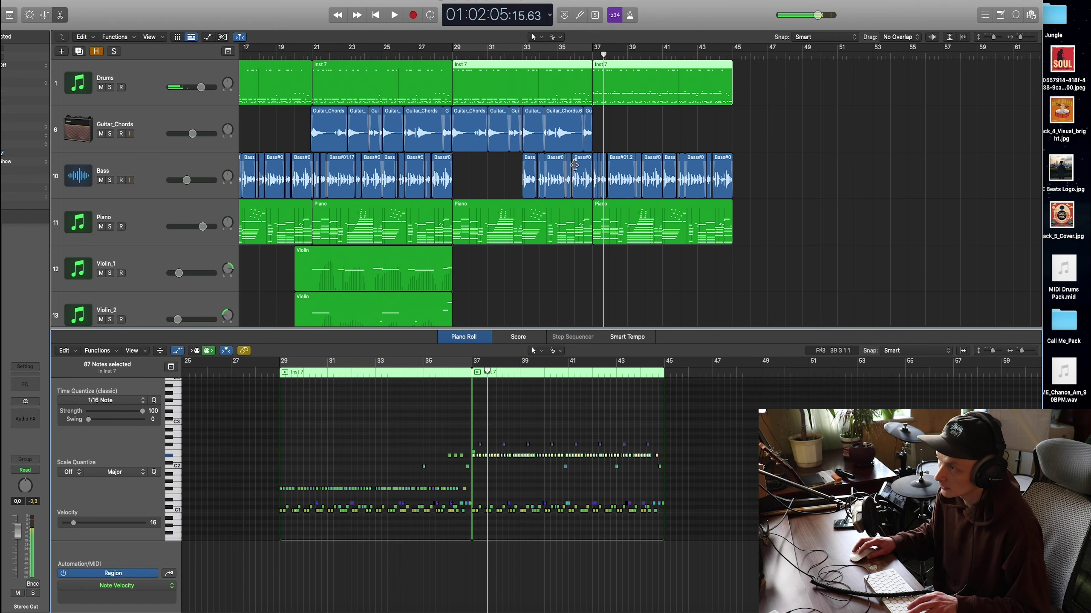
{"action": "key", "text": "space"}
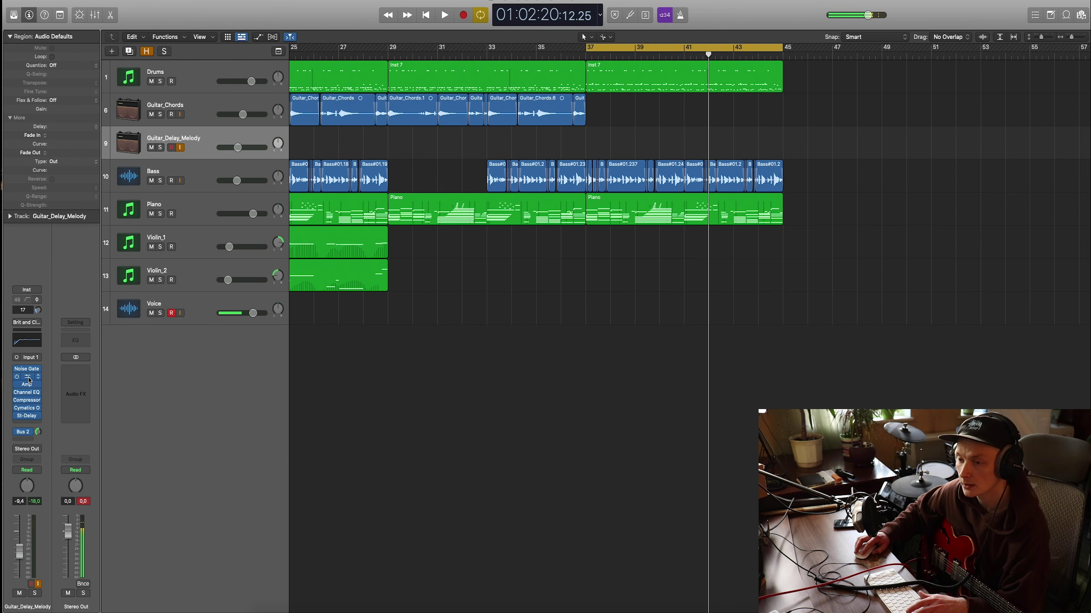
Step: Review the Pedalboard and Stereo Delay settings on Guitar_Delay_Melody and record its part over bars 37 to 45
{"action": "left_click", "coordinate": [29, 377]}
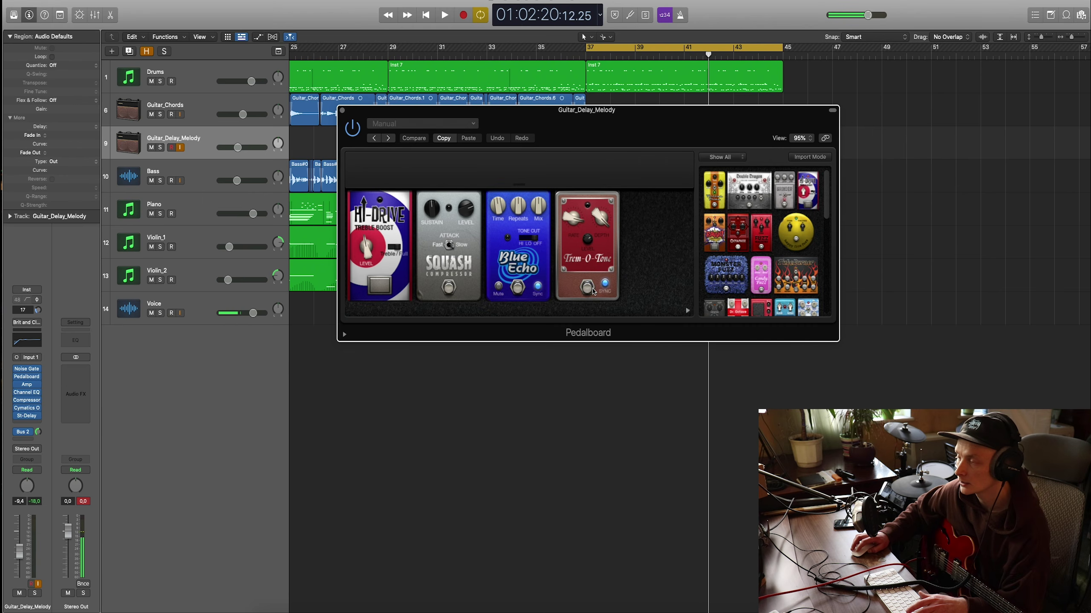
{"action": "left_click", "coordinate": [342, 111]}
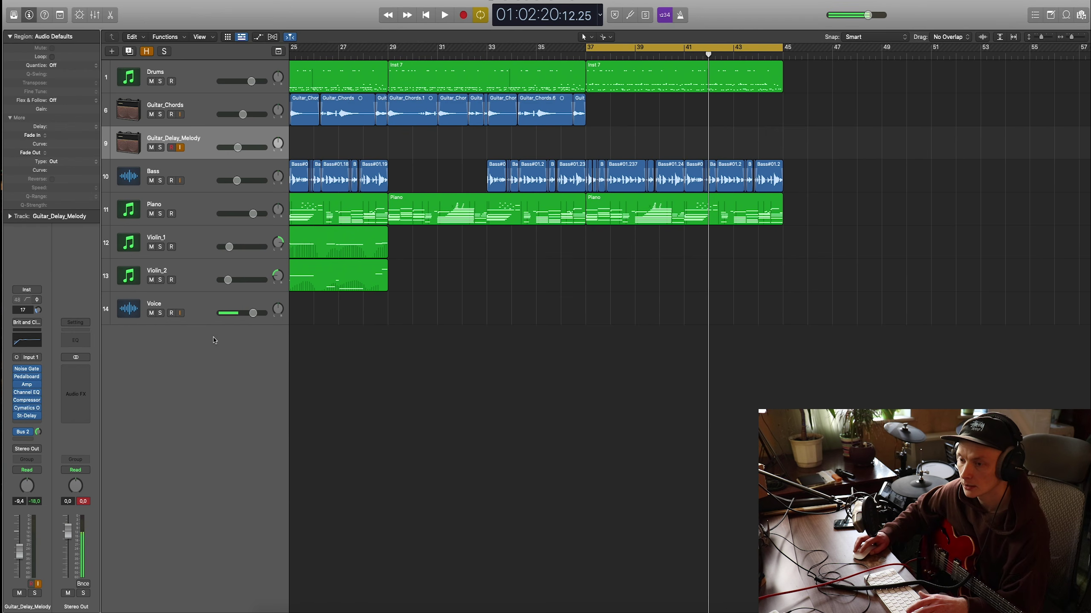
{"action": "left_click", "coordinate": [28, 417]}
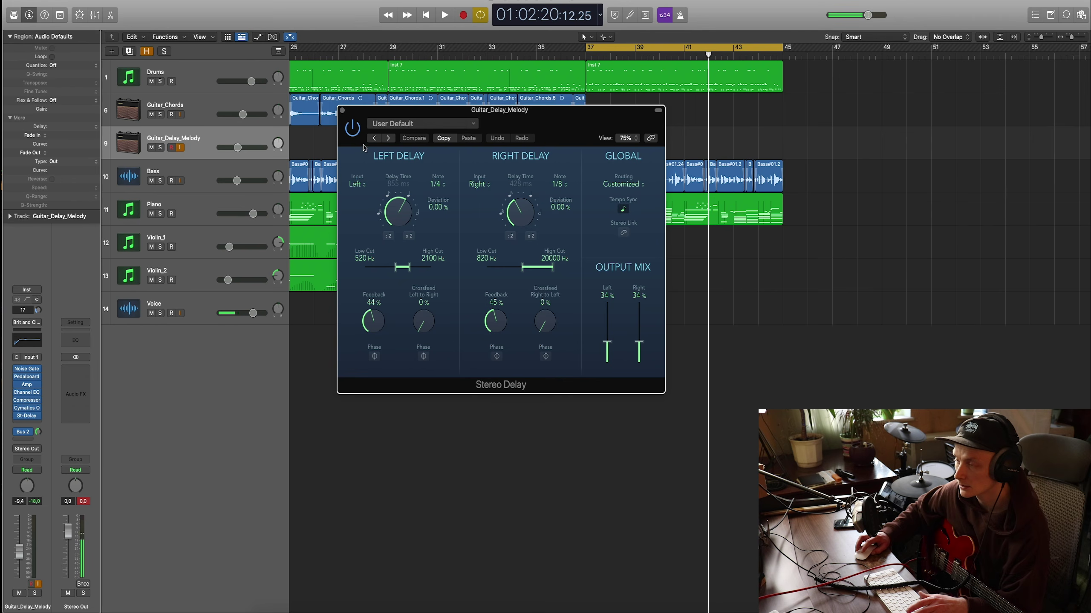
{"action": "left_click", "coordinate": [342, 110]}
{"action": "key", "text": "space"}
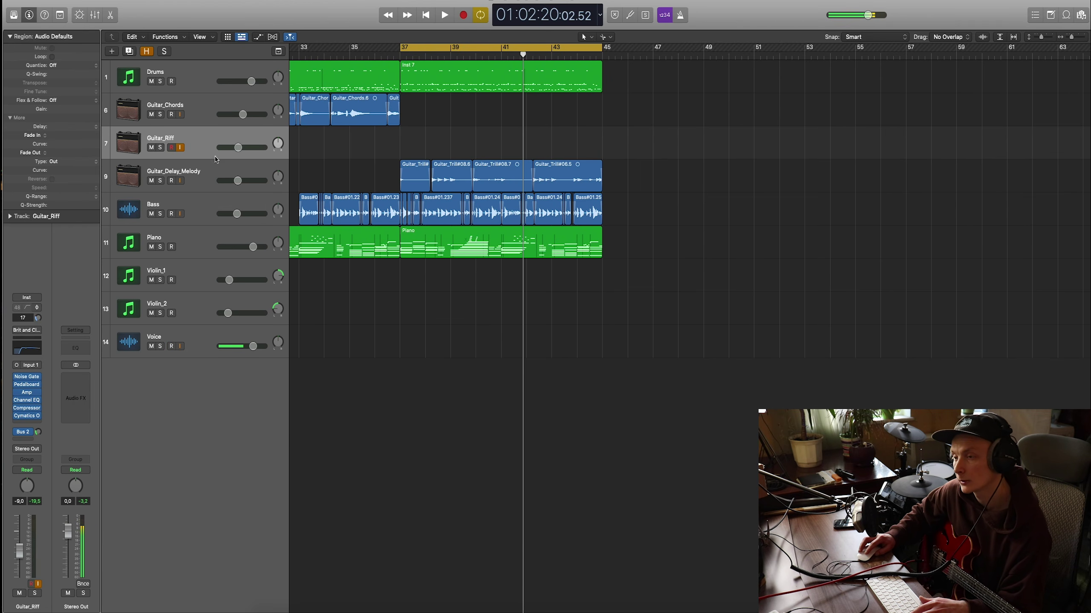
Step: Check the sampler instrument on the Something Human track and record its part from bar 37
{"action": "left_click_drag", "start_coordinate": [624, 210], "coordinate": [401, 208]}
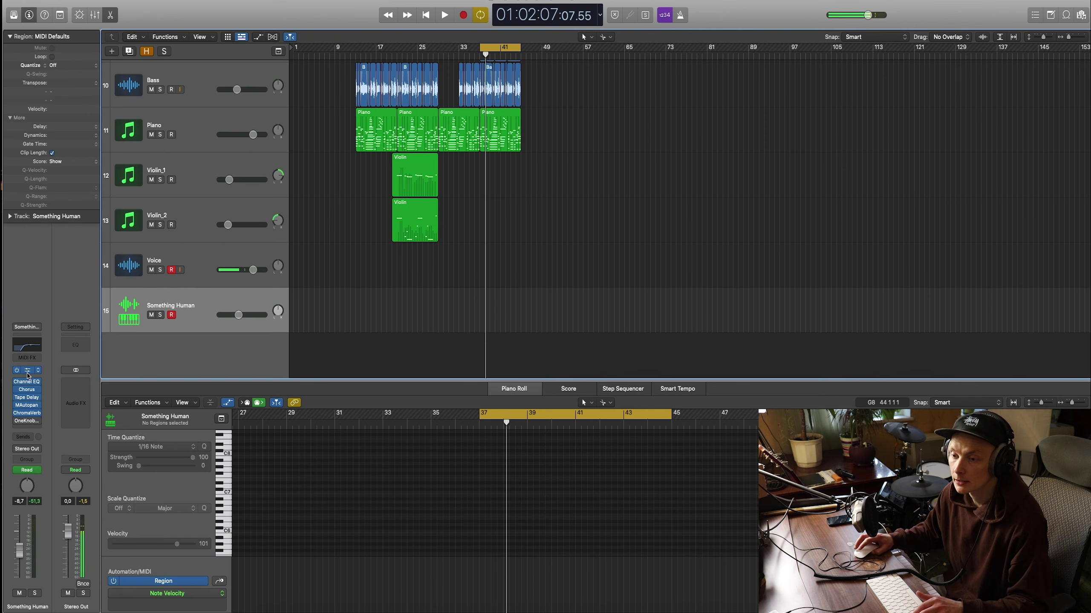
{"action": "left_click", "coordinate": [27, 372]}
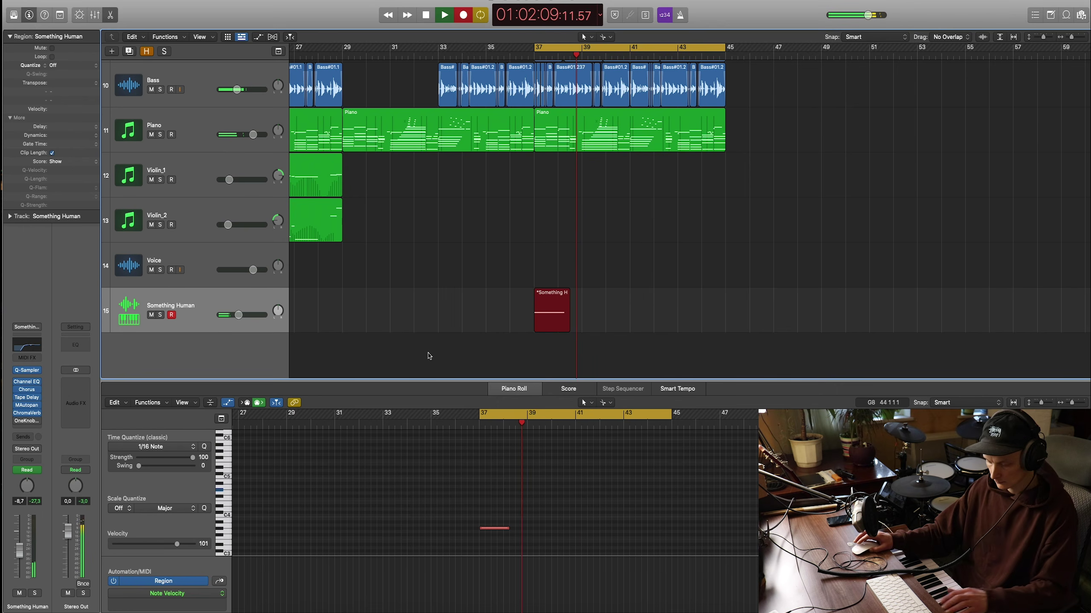
{"action": "key", "text": "super+Right"}
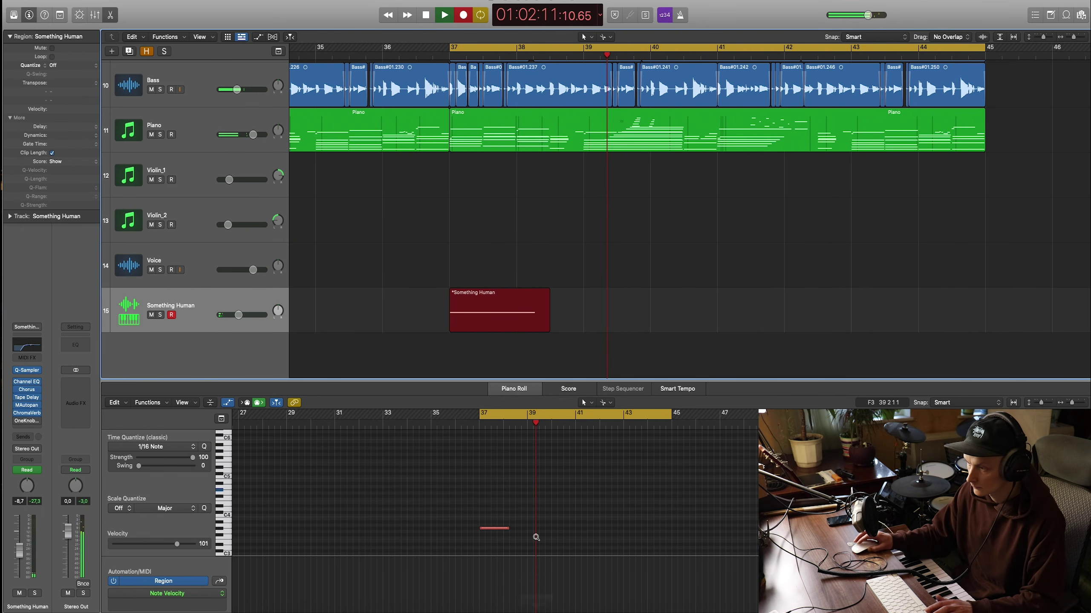
{"action": "scroll", "coordinate": [536, 538], "scroll_direction": "right", "scroll_amount": 2}
{"action": "scroll", "coordinate": [537, 539], "scroll_direction": "up", "scroll_amount": 5}
{"action": "scroll", "coordinate": [536, 540], "scroll_direction": "down", "scroll_amount": 5}
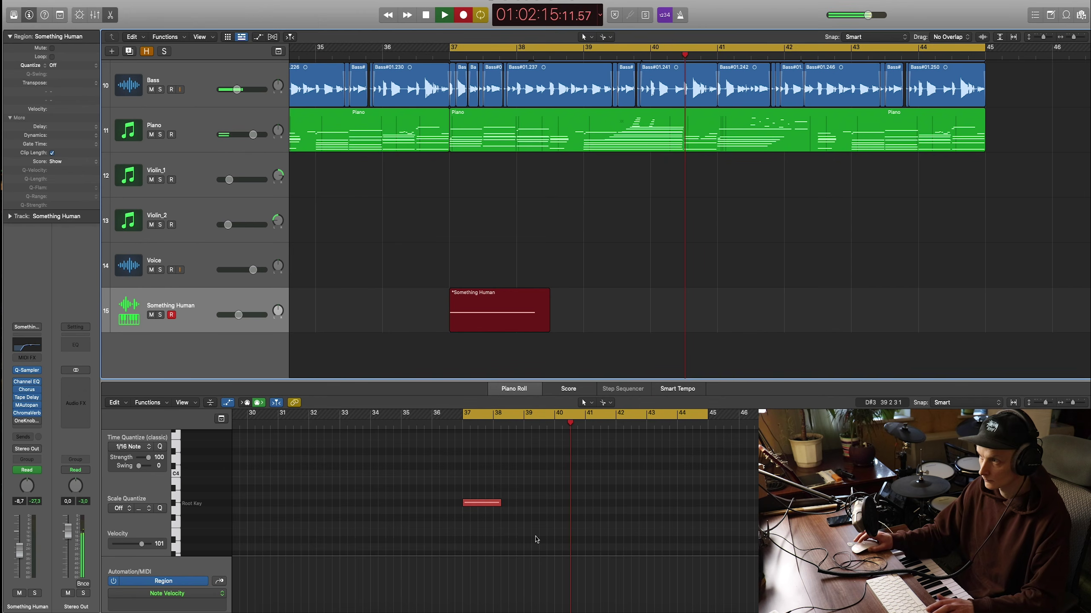
{"action": "scroll", "coordinate": [537, 539], "scroll_direction": "up", "scroll_amount": 5}
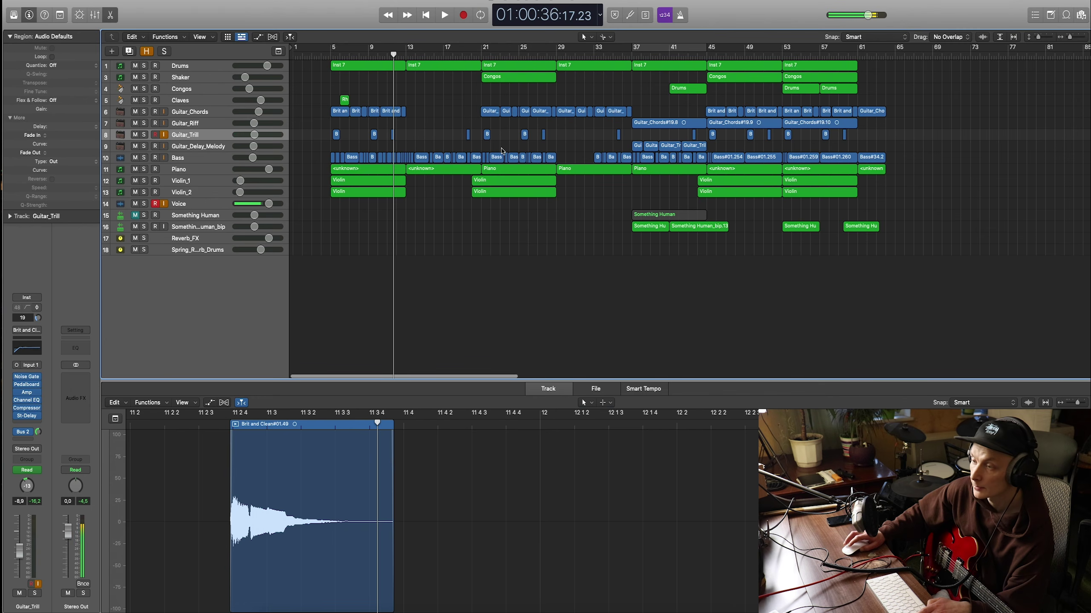
Step: Play the arrangement from bar 5 to about bar 6 to hear the first Guitar_Trill region
{"action": "key", "text": "super+Right"}
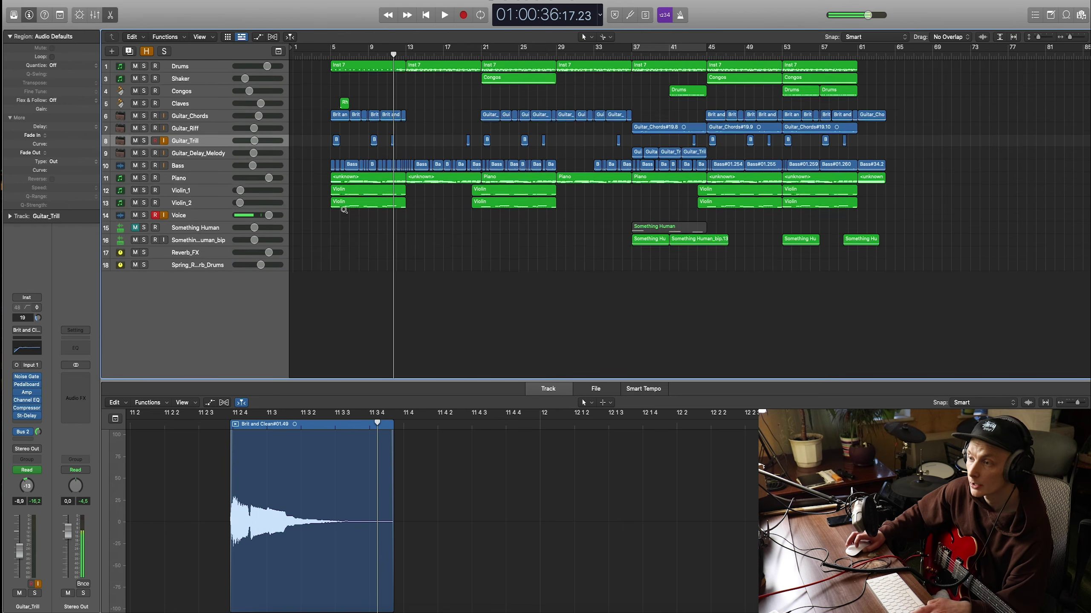
{"action": "key", "text": "super+Down"}
{"action": "key", "text": "super+Right"}
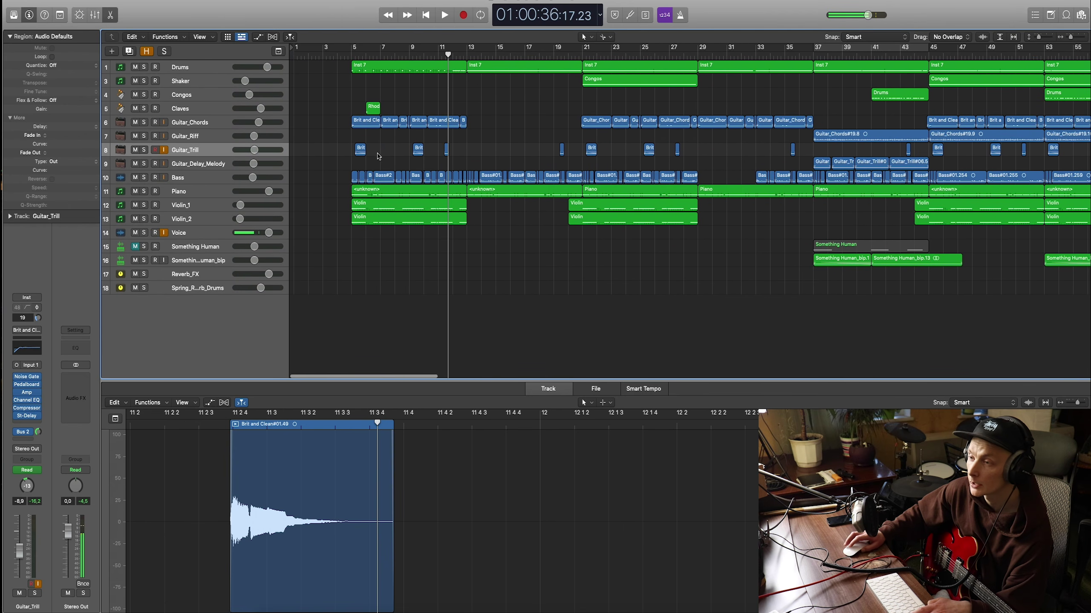
{"action": "key", "text": "super+Right"}
{"action": "left_click", "coordinate": [385, 159], "text": "ctrl+alt"}
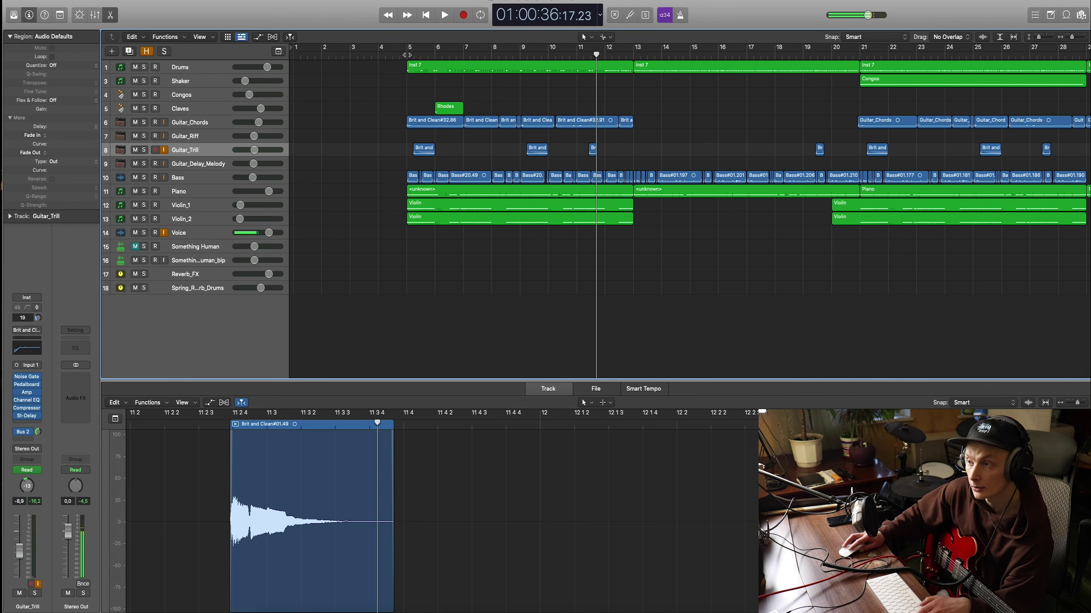
{"action": "key", "text": "Return"}
{"action": "key", "text": "space"}
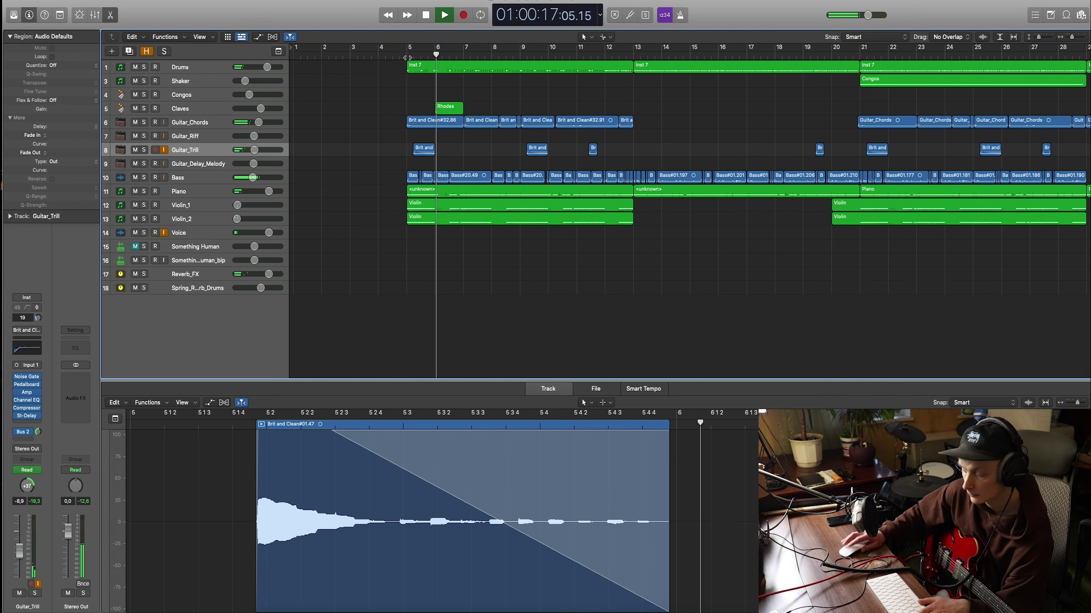
{"action": "key", "text": "space"}
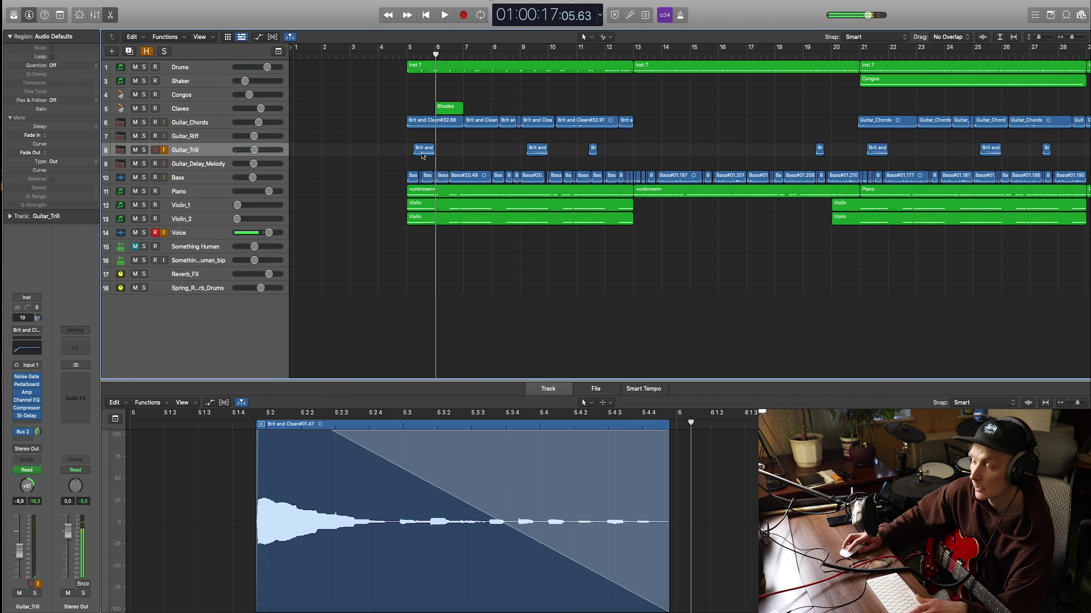
Step: Select the Guitar_Trill region at bar 9, play it from there and return the playhead to bar 5
{"action": "scroll", "coordinate": [431, 166], "scroll_direction": "up", "scroll_amount": 5}
{"action": "scroll", "coordinate": [442, 167], "scroll_direction": "right", "scroll_amount": 1}
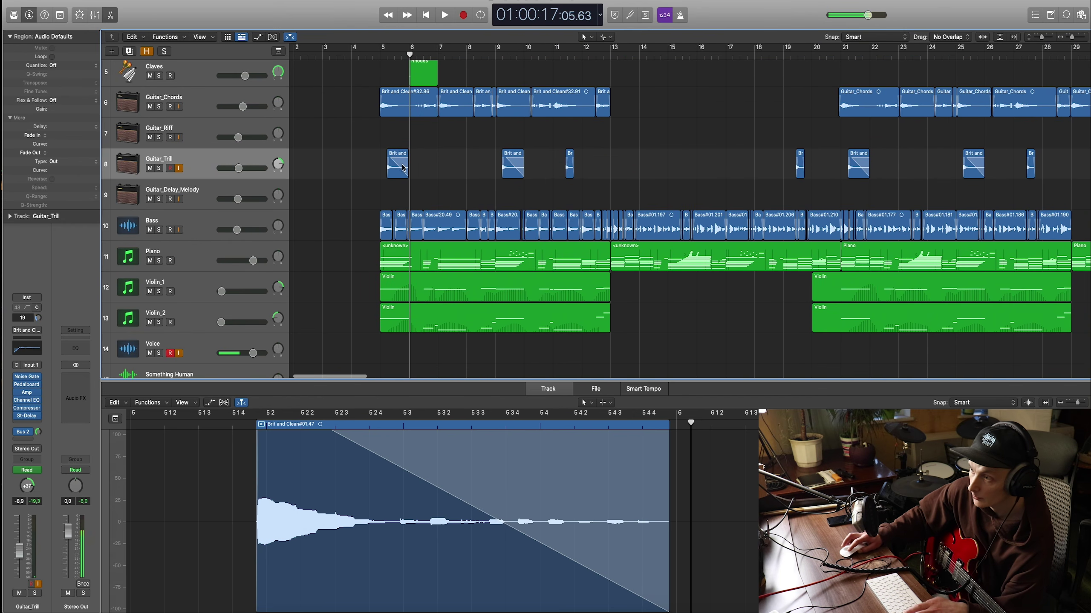
{"action": "left_click", "coordinate": [514, 161]}
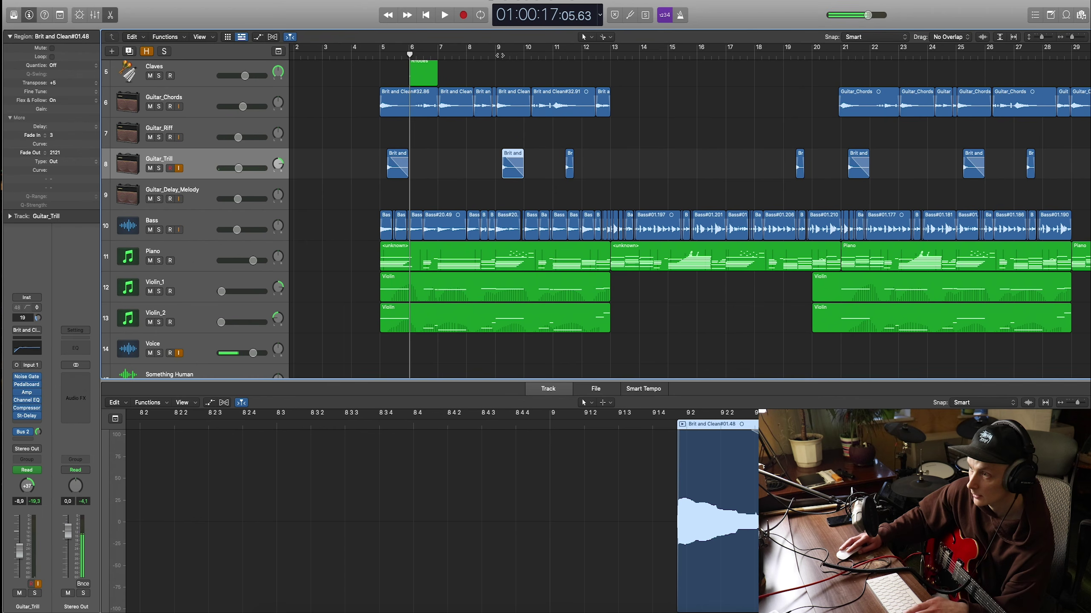
{"action": "left_click", "coordinate": [496, 55]}
{"action": "key", "text": "space"}
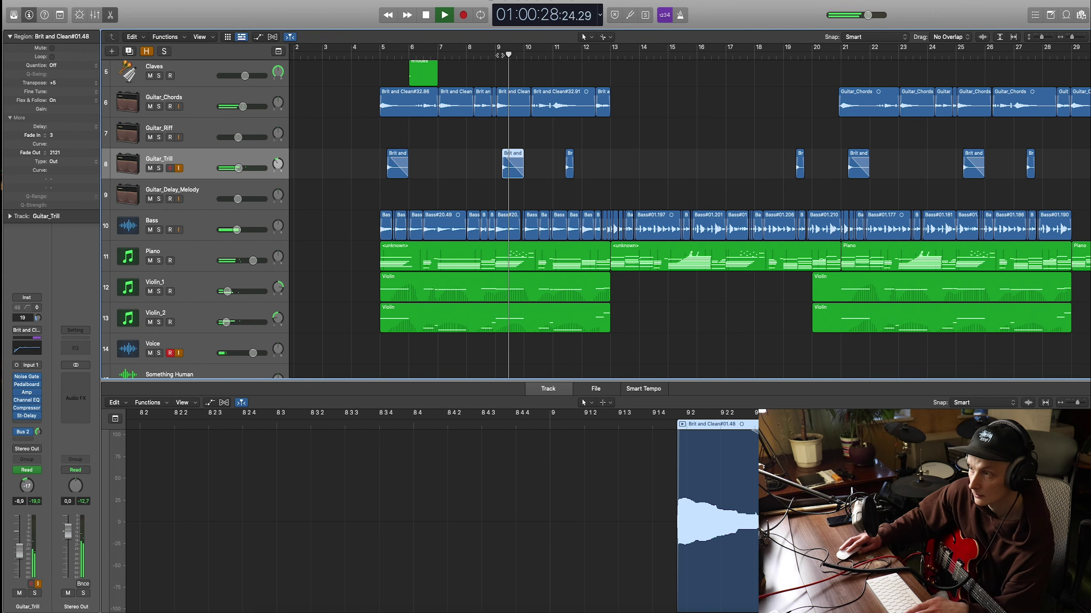
{"action": "left_click", "coordinate": [382, 55]}
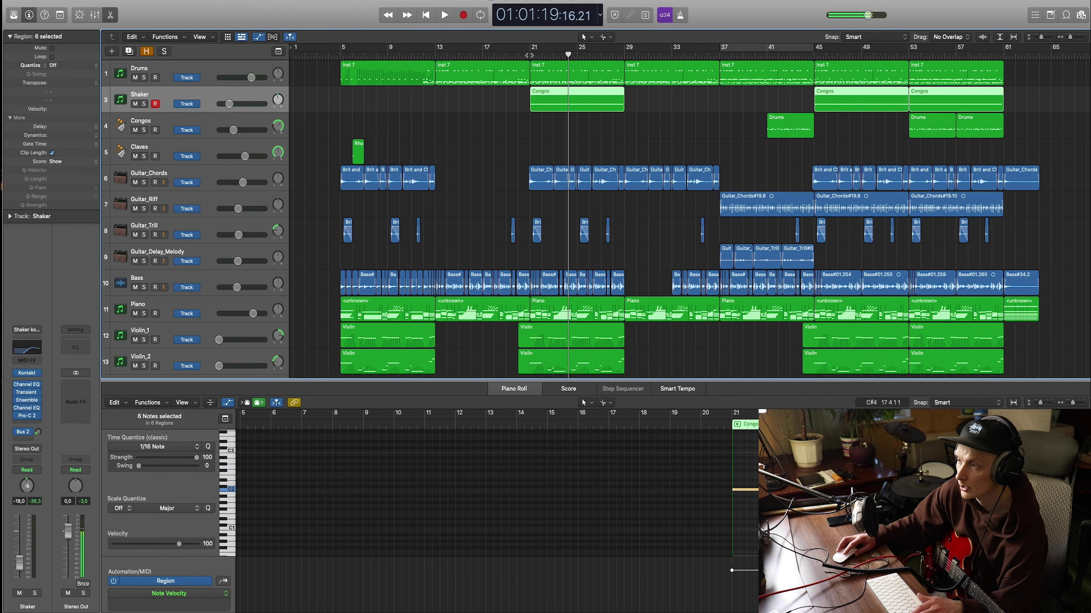
Step: Play the Shaker part soloed from about bar 21, clear the solo and check its Kontakt Shimmer Shake Strike instrument
{"action": "key", "text": "space"}
{"action": "left_click", "coordinate": [145, 105]}
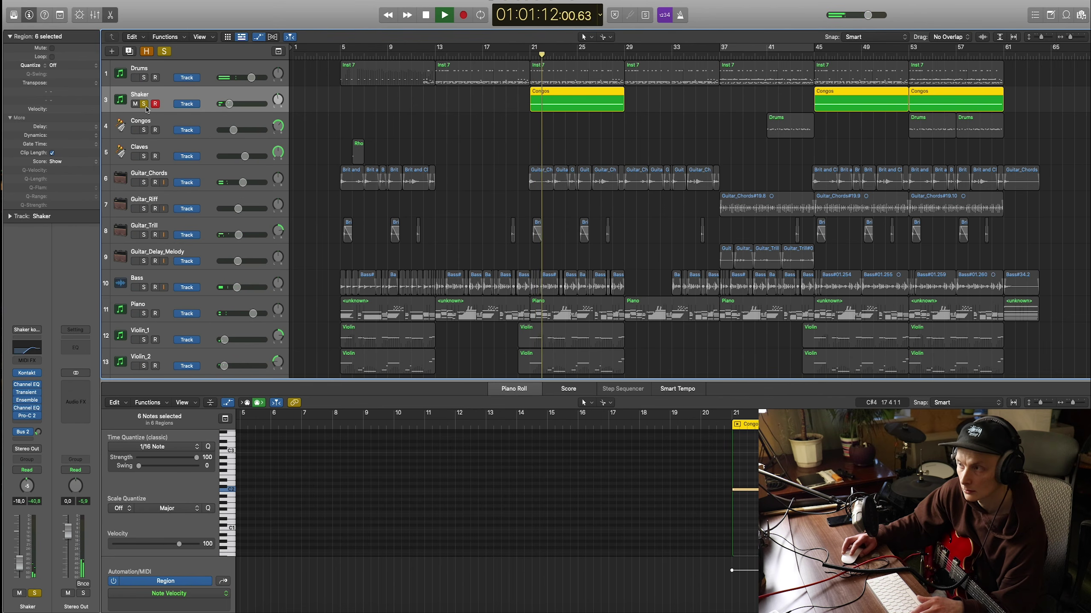
{"action": "left_click", "coordinate": [144, 104]}
{"action": "key", "text": "space"}
{"action": "left_click", "coordinate": [120, 99]}
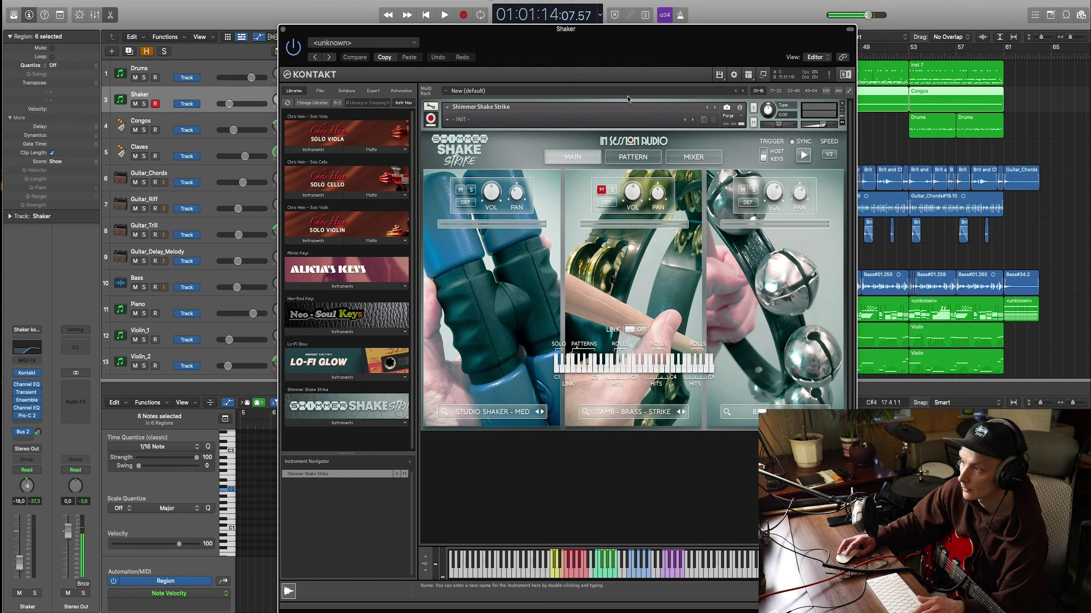
{"action": "left_click", "coordinate": [283, 30]}
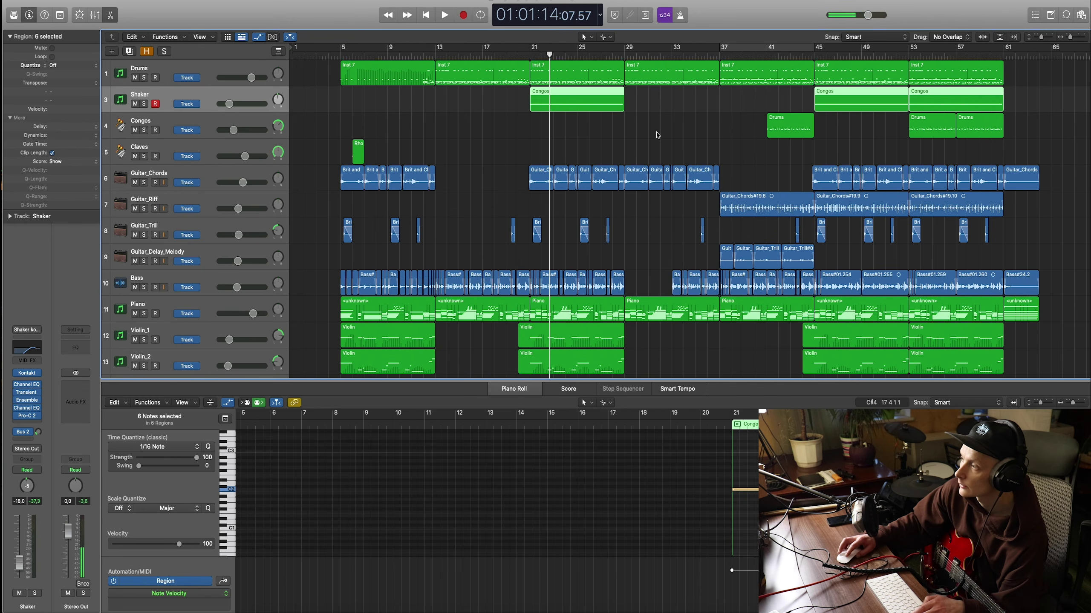
Step: Play from about bar 41 with the Congos track soloed and add the Drums track to the solo
{"action": "scroll", "coordinate": [657, 135], "scroll_direction": "down", "scroll_amount": 4}
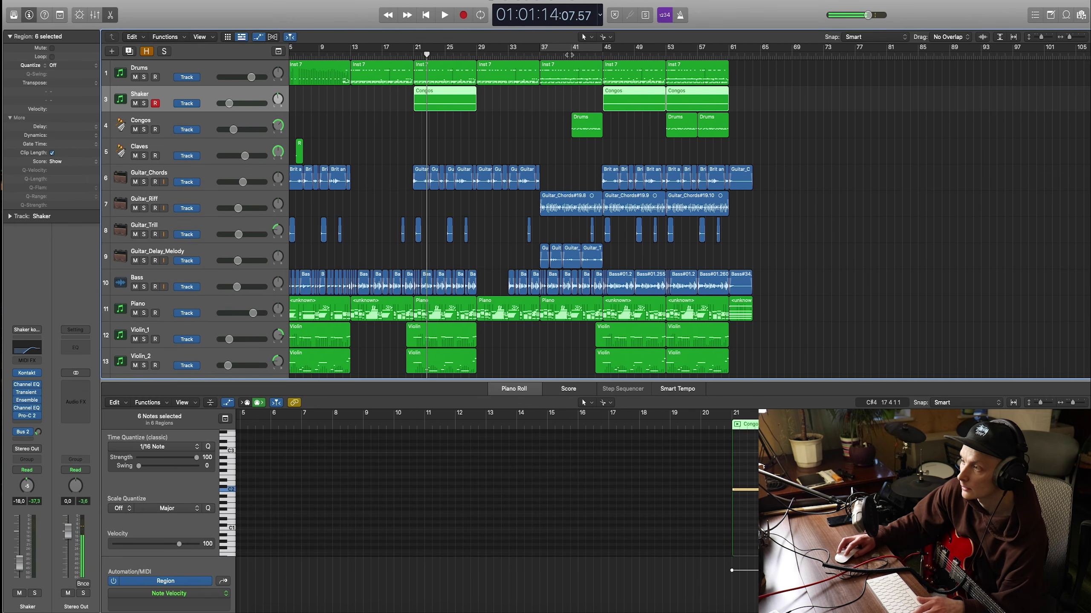
{"action": "left_click", "coordinate": [569, 56]}
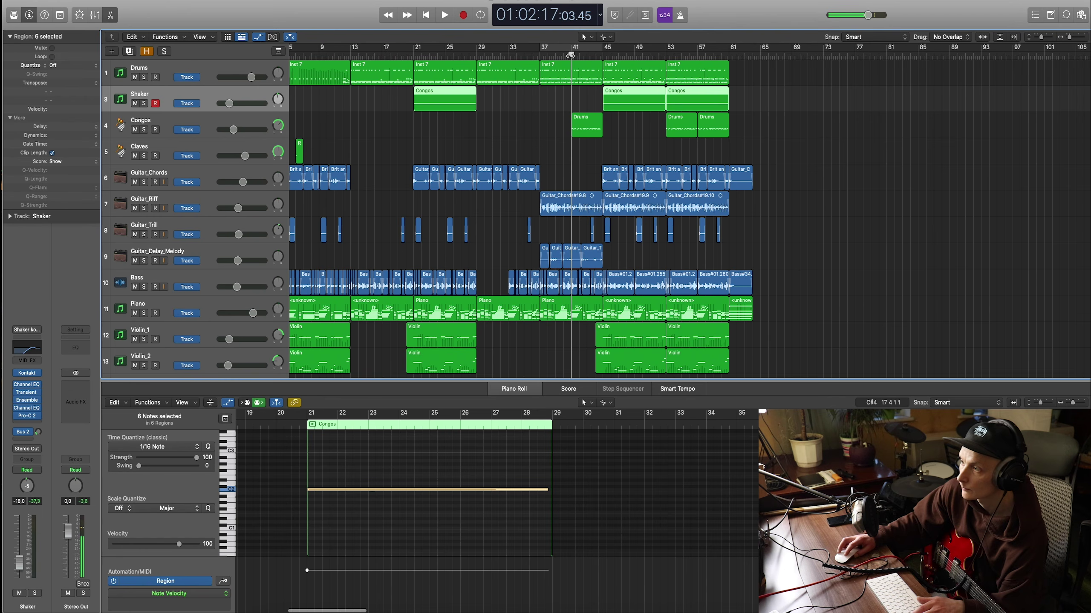
{"action": "key", "text": "space"}
{"action": "left_click", "coordinate": [144, 129]}
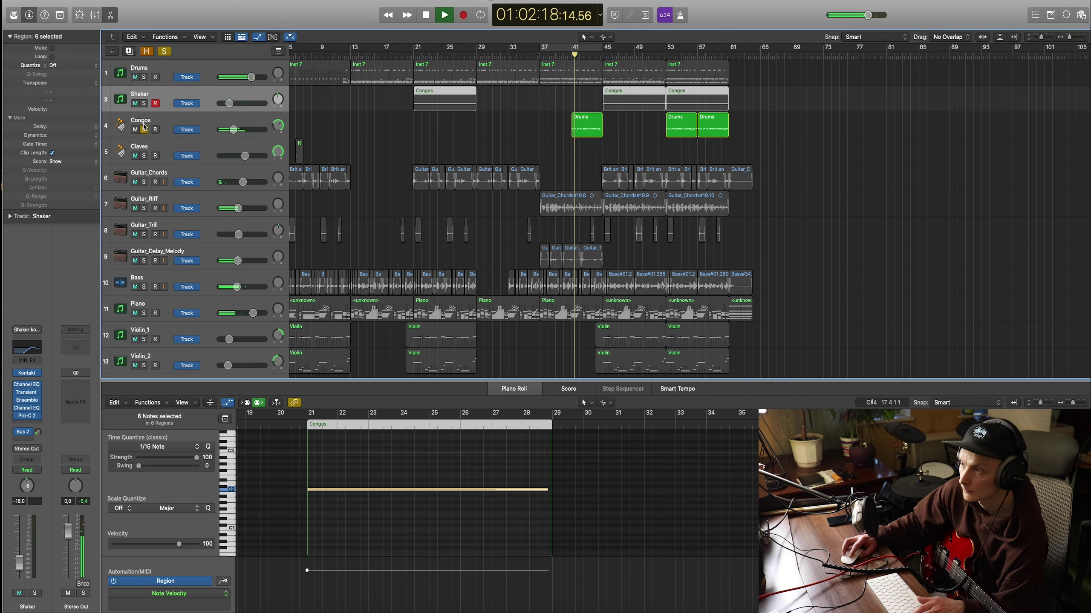
{"action": "left_click", "coordinate": [144, 78]}
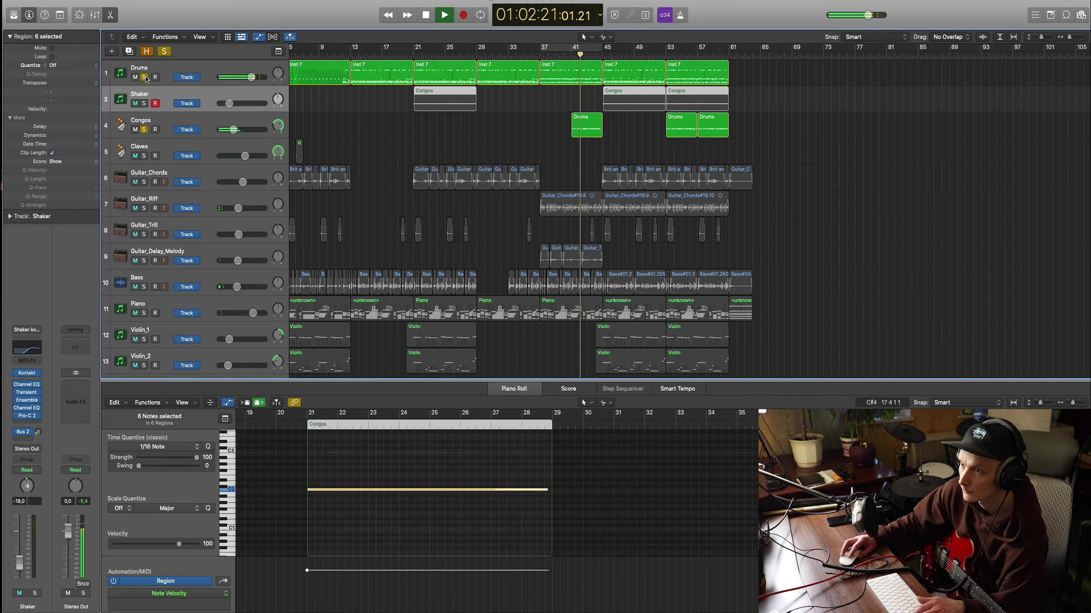
Step: Select the Congos track, unsolo Drums to hear the congas alone, stop playback and clear the Congos solo
{"action": "left_click", "coordinate": [207, 122]}
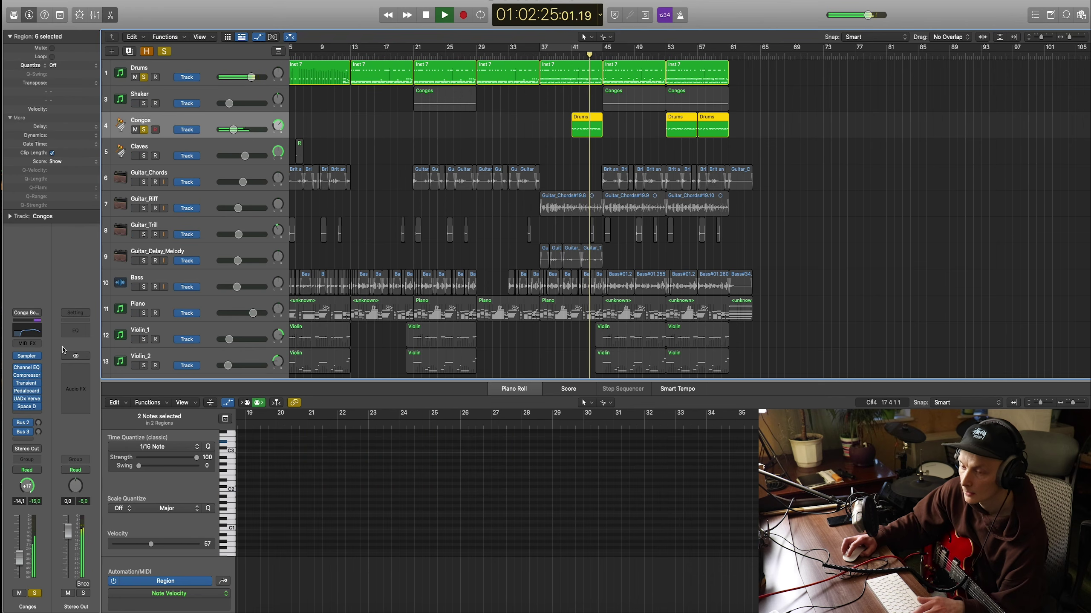
{"action": "left_click", "coordinate": [145, 77]}
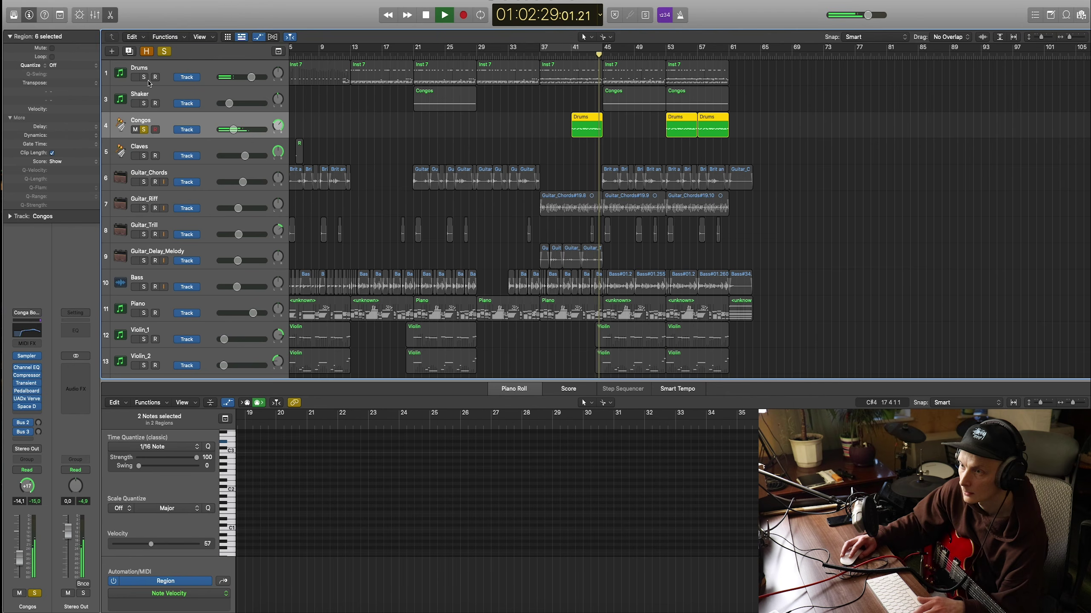
{"action": "key", "text": "space"}
{"action": "left_click", "coordinate": [144, 129]}
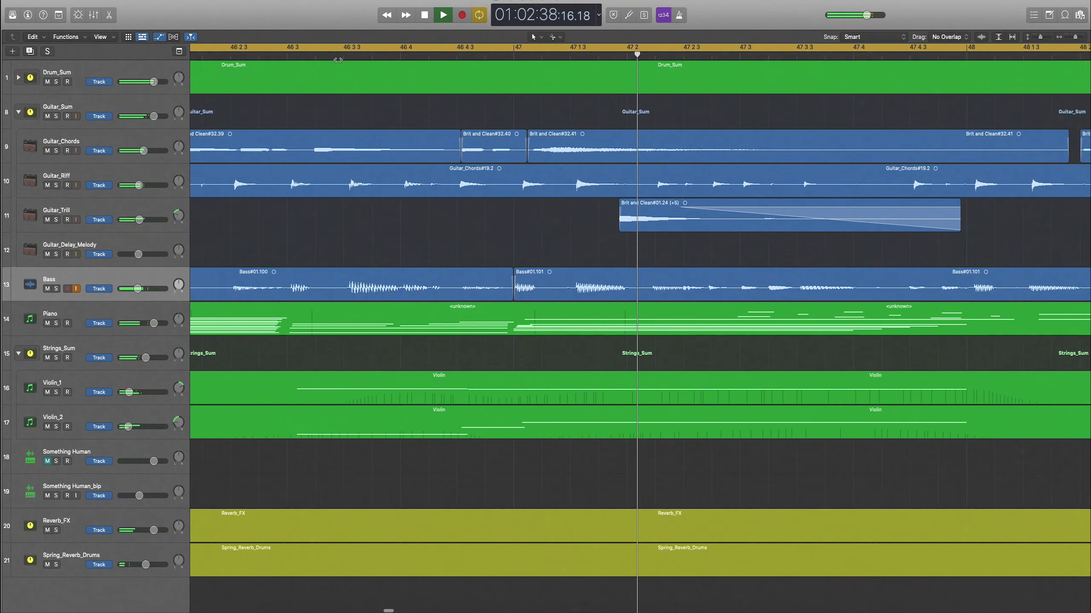
Step: Turn off cycle mode while the arrangement plays around bar 47
{"action": "key", "text": "c"}
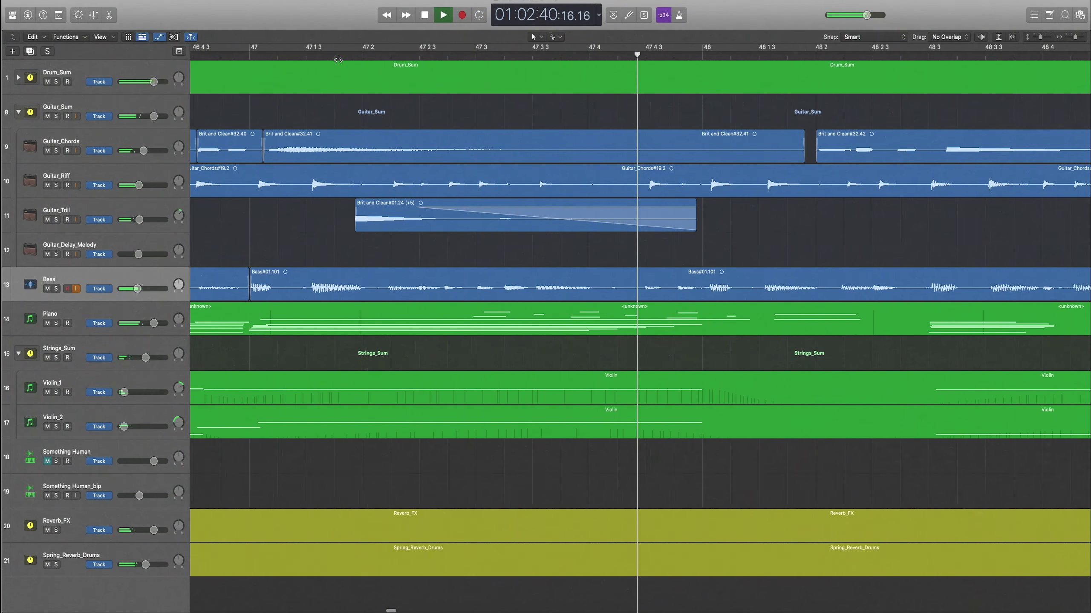